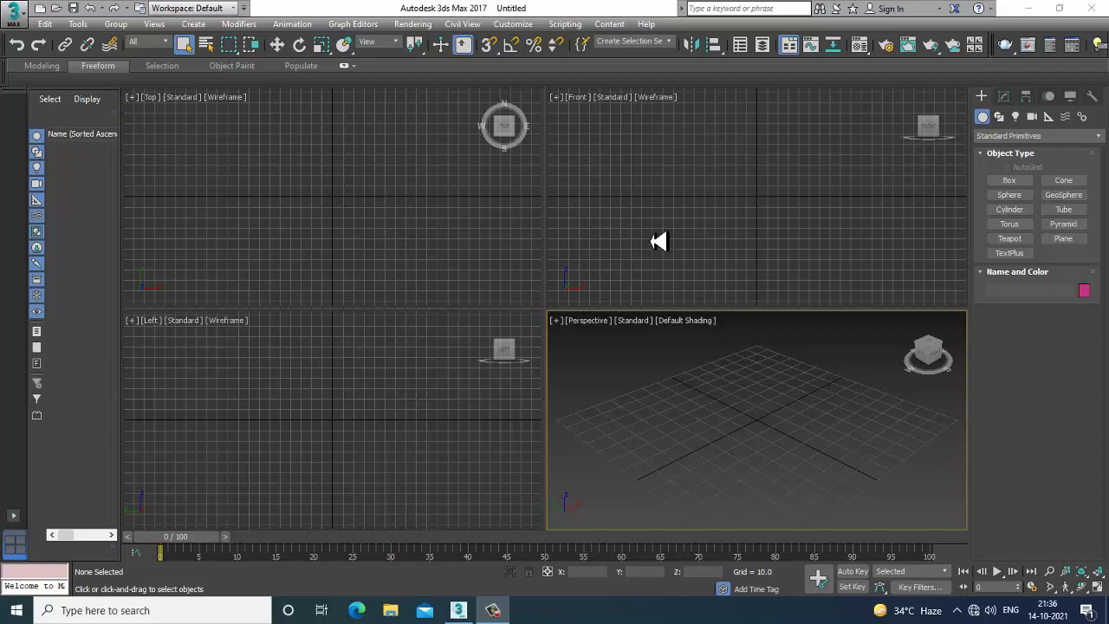
click(668, 244)
click(385, 240)
click(385, 398)
click(684, 411)
click(714, 282)
click(416, 247)
click(398, 441)
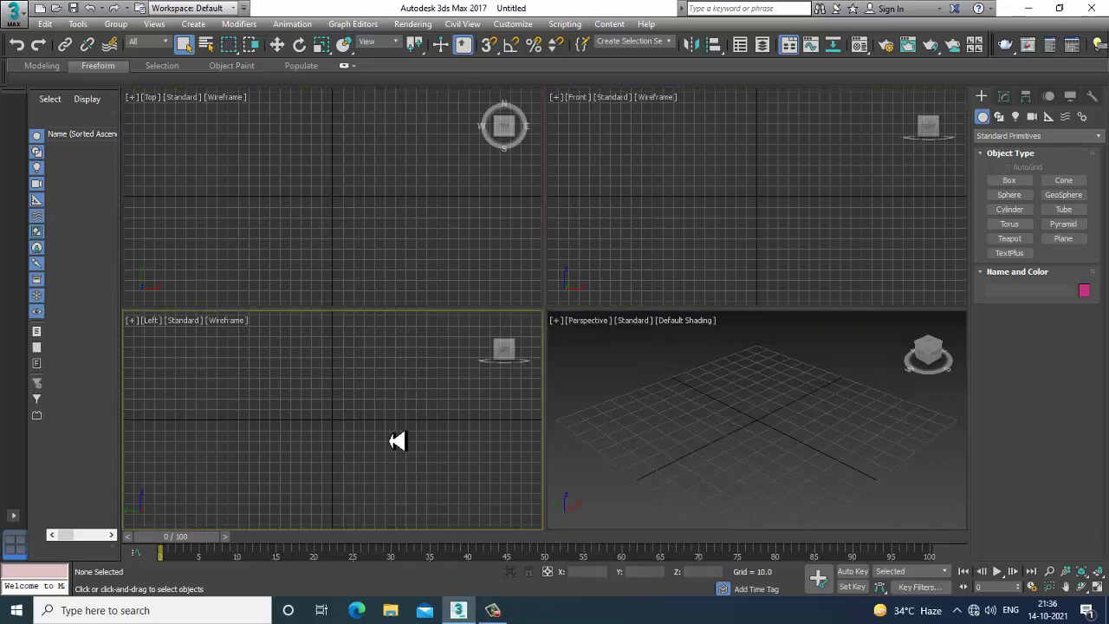
- Open the toll plaza photo IMG_2643 from the Downloads folder as a viewed reference image
click(412, 23)
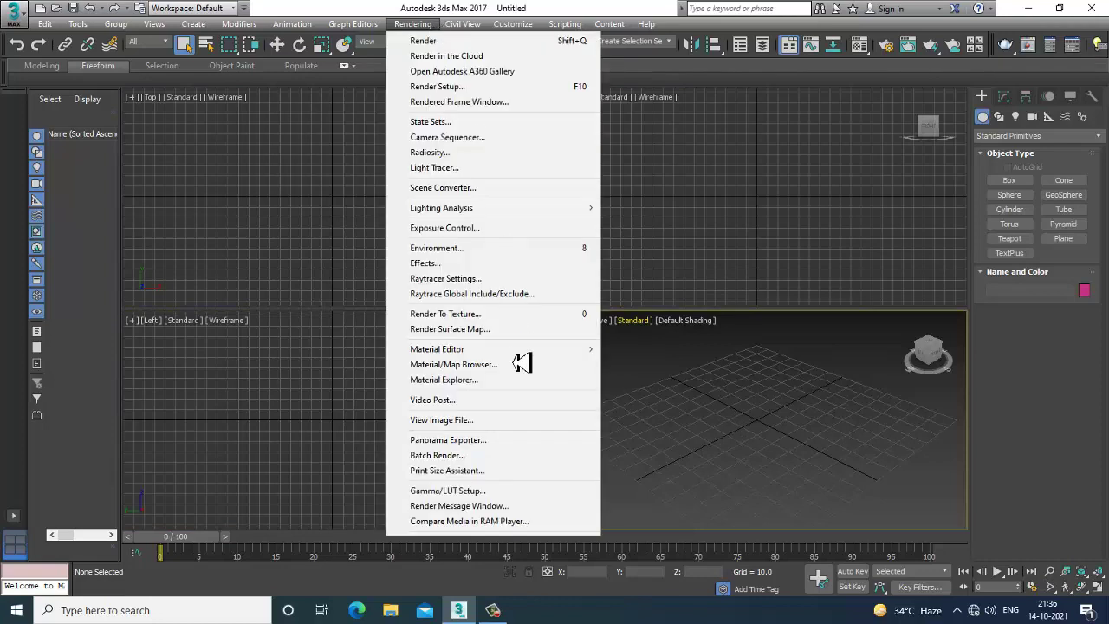
click(523, 438)
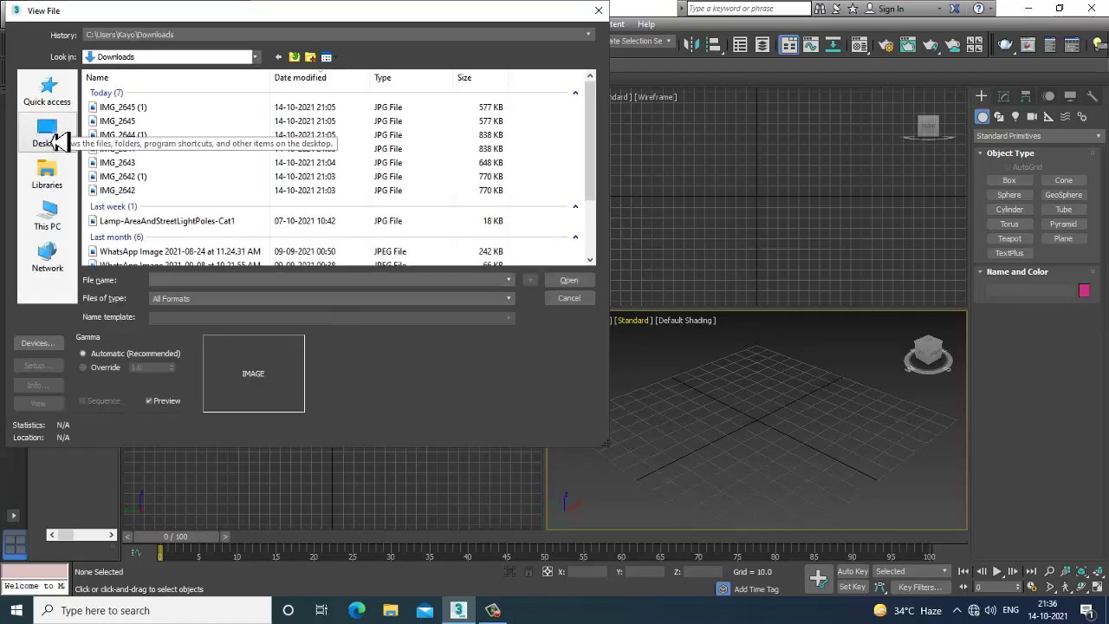
click(57, 141)
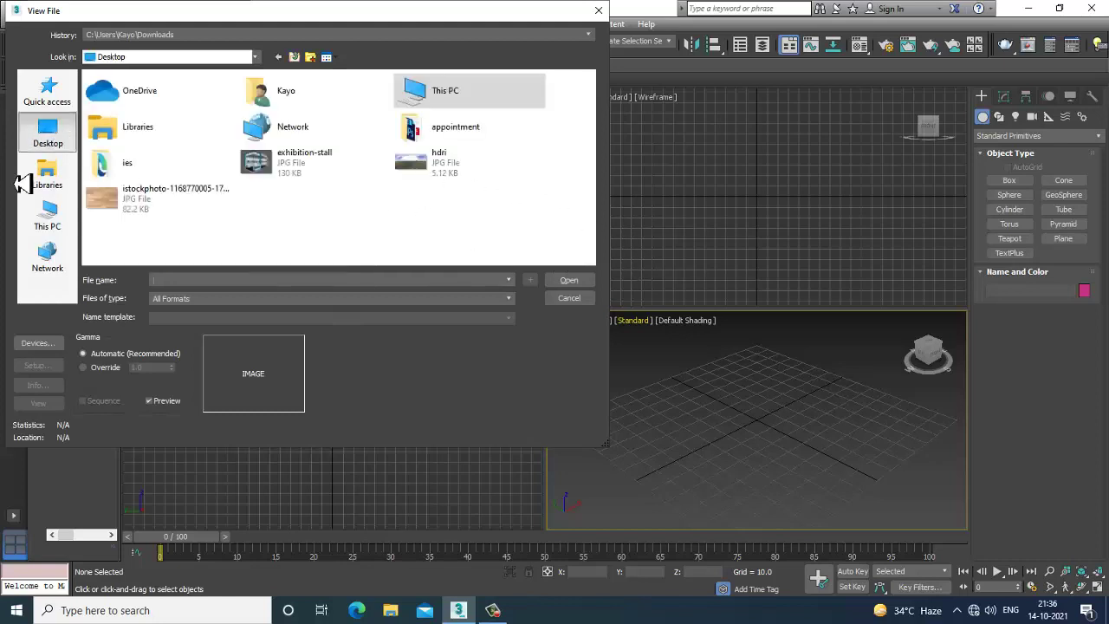
click(54, 228)
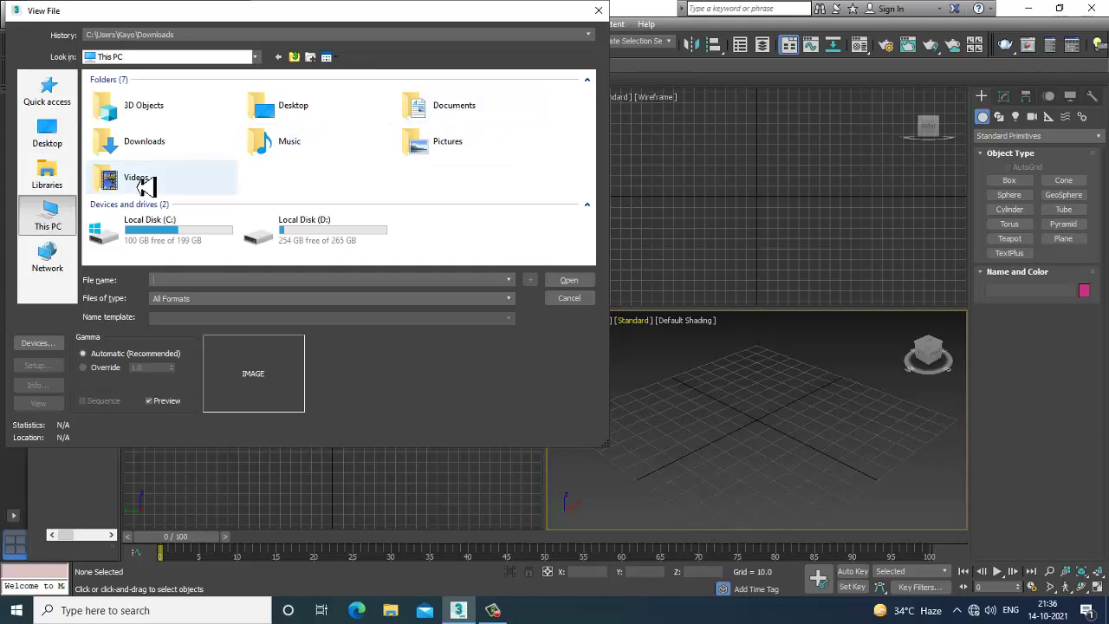
double_click(141, 143)
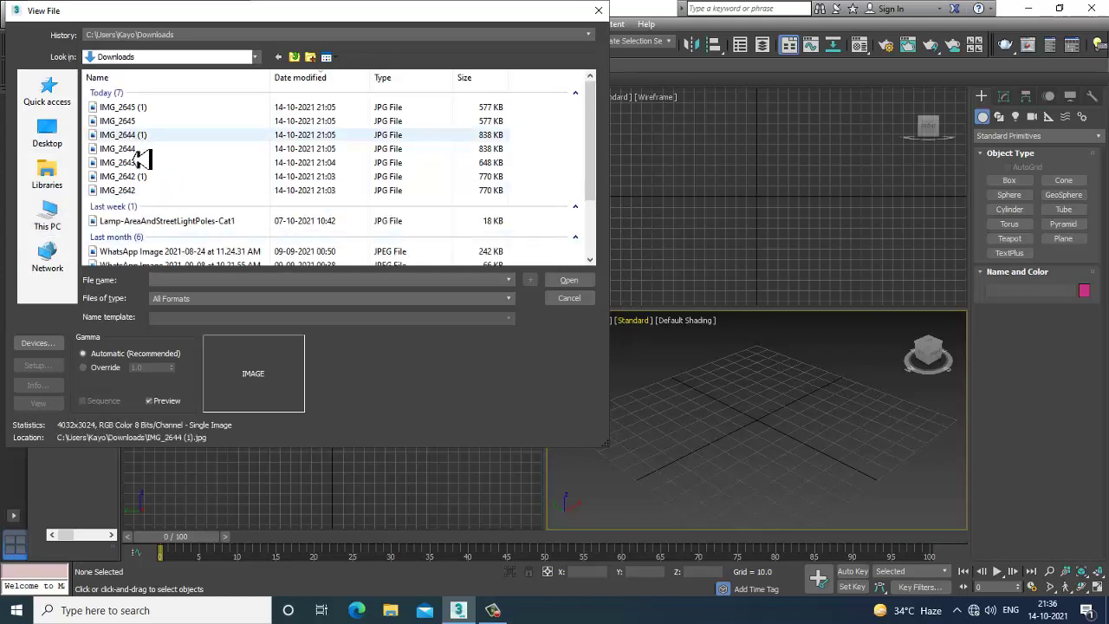
click(139, 152)
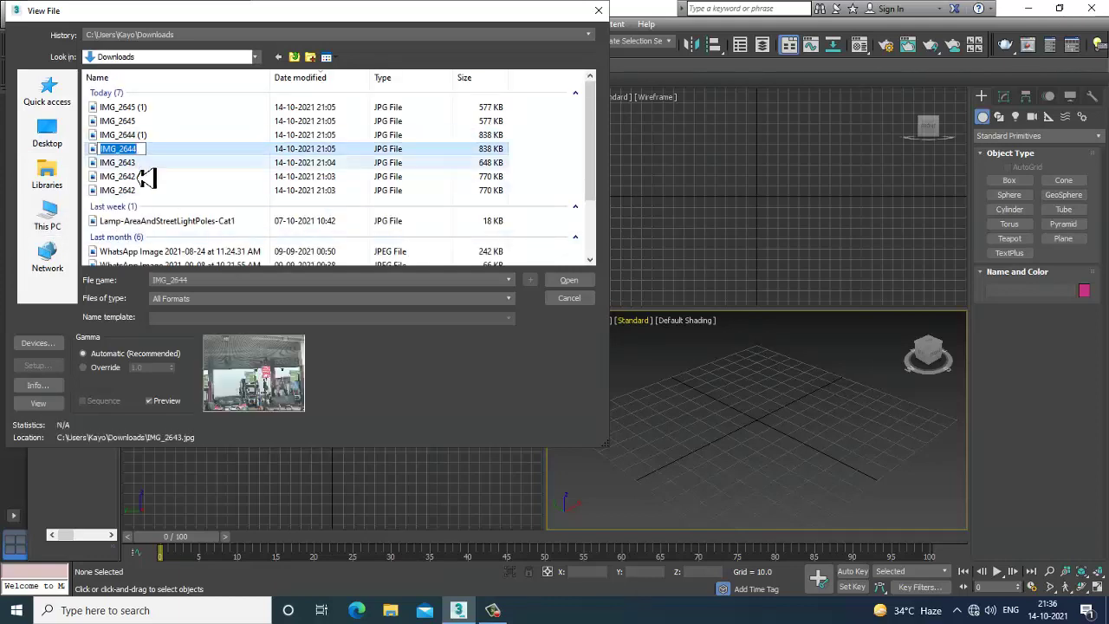
click(146, 168)
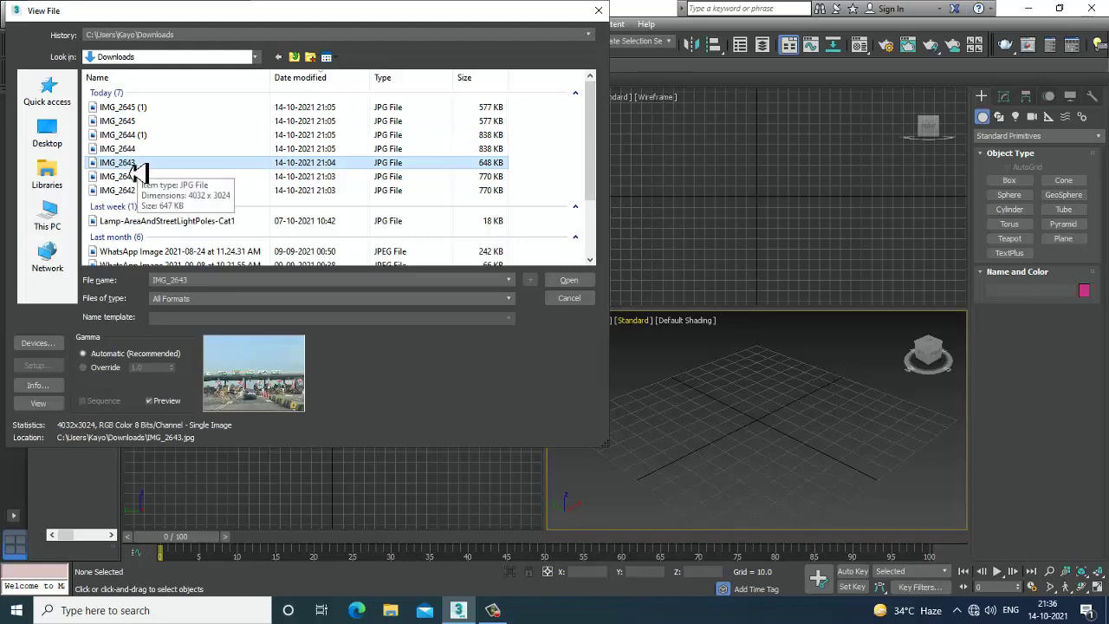
double_click(133, 167)
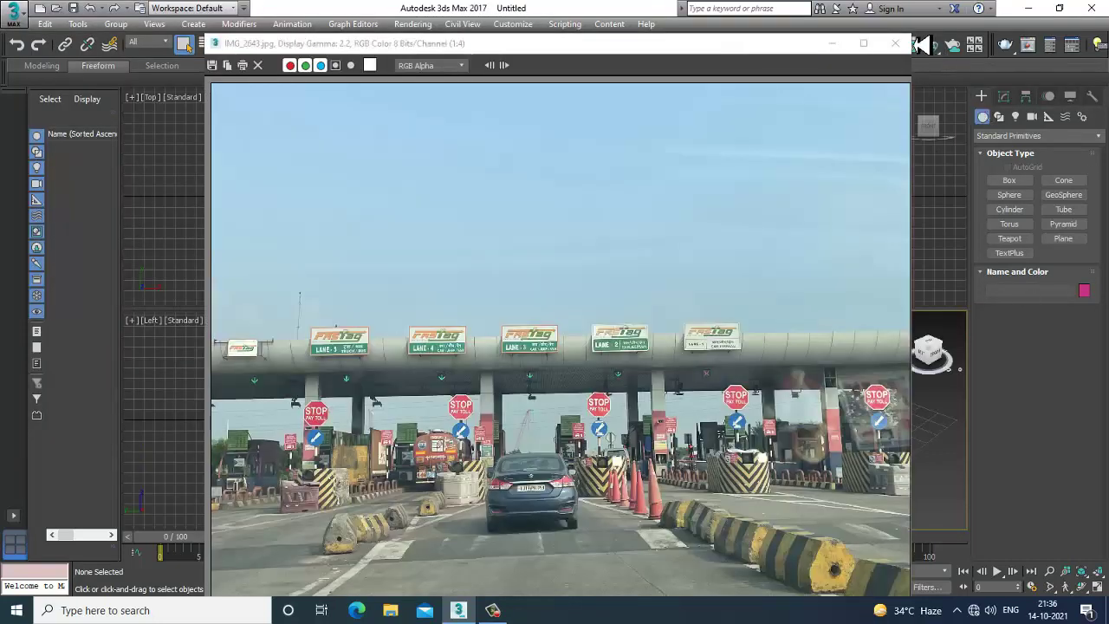
- Shrink the IMG_2643 image window, place it clear of the Perspective viewport and zoom the image out to 1:8
drag(912, 35, 832, 164)
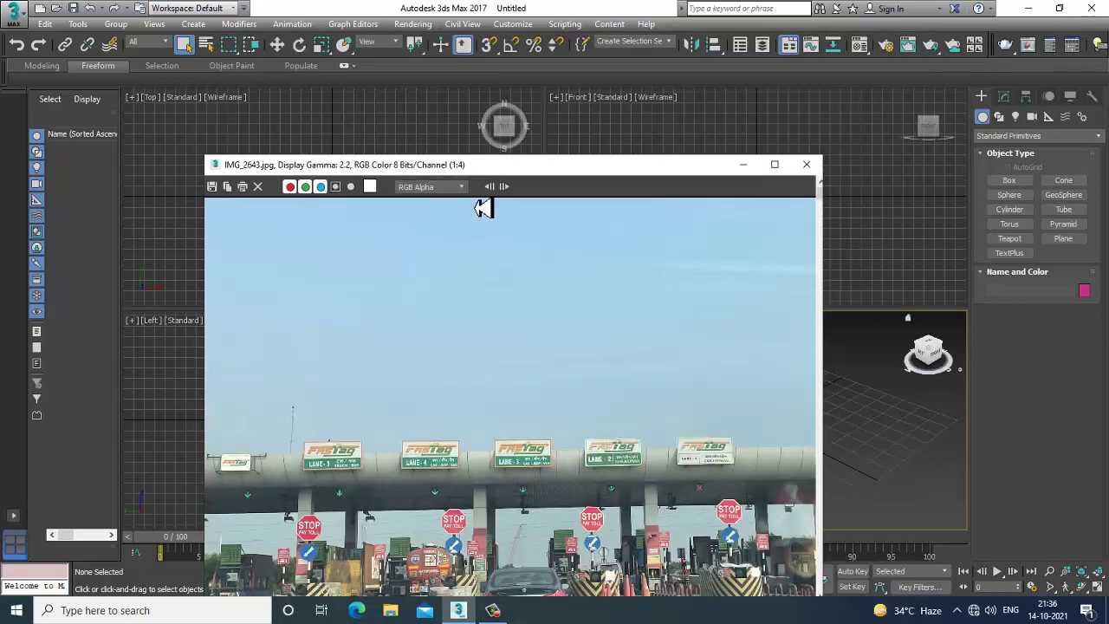
drag(502, 173, 203, 31)
scroll(267, 275, down, 1)
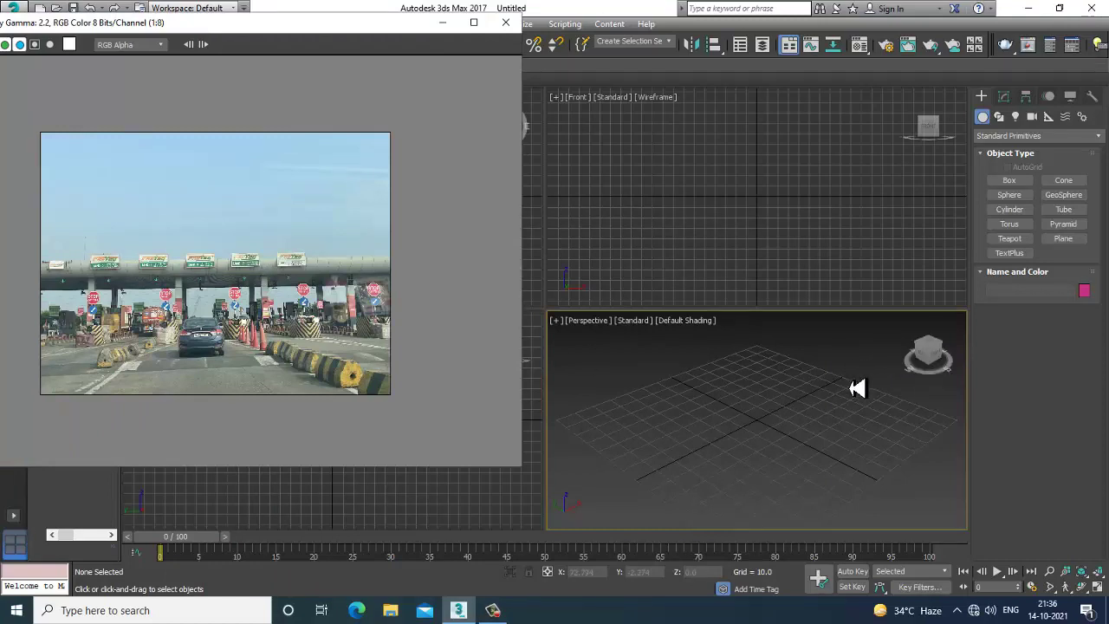
drag(390, 24, 365, 54)
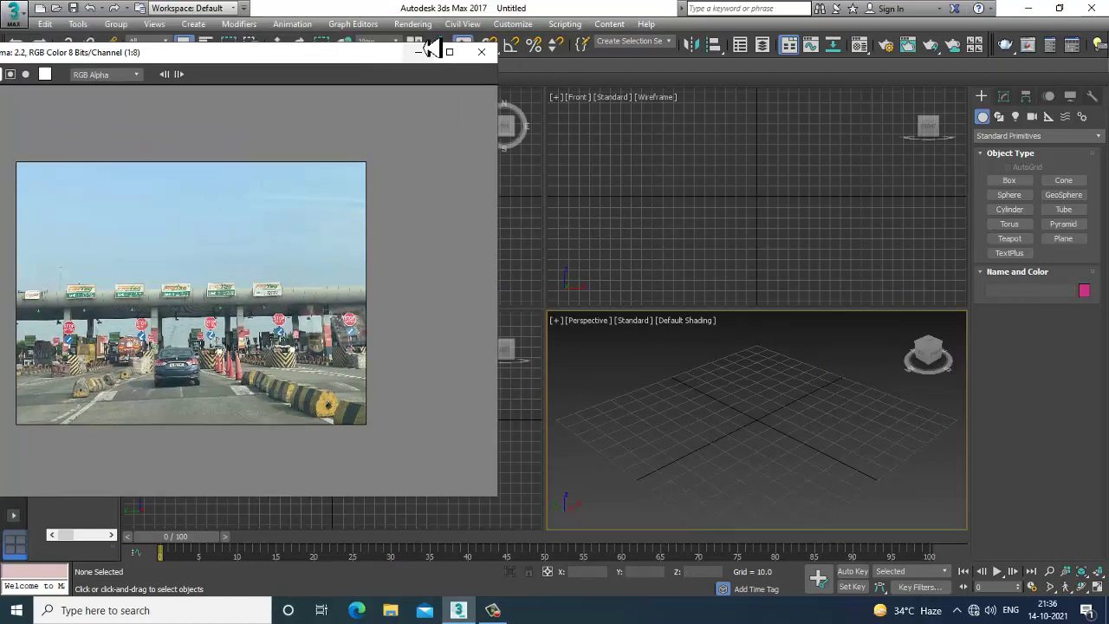
- Preview the other toll plaza photos in Downloads and open IMG_2642 (1) as a second reference image
click(412, 23)
click(479, 423)
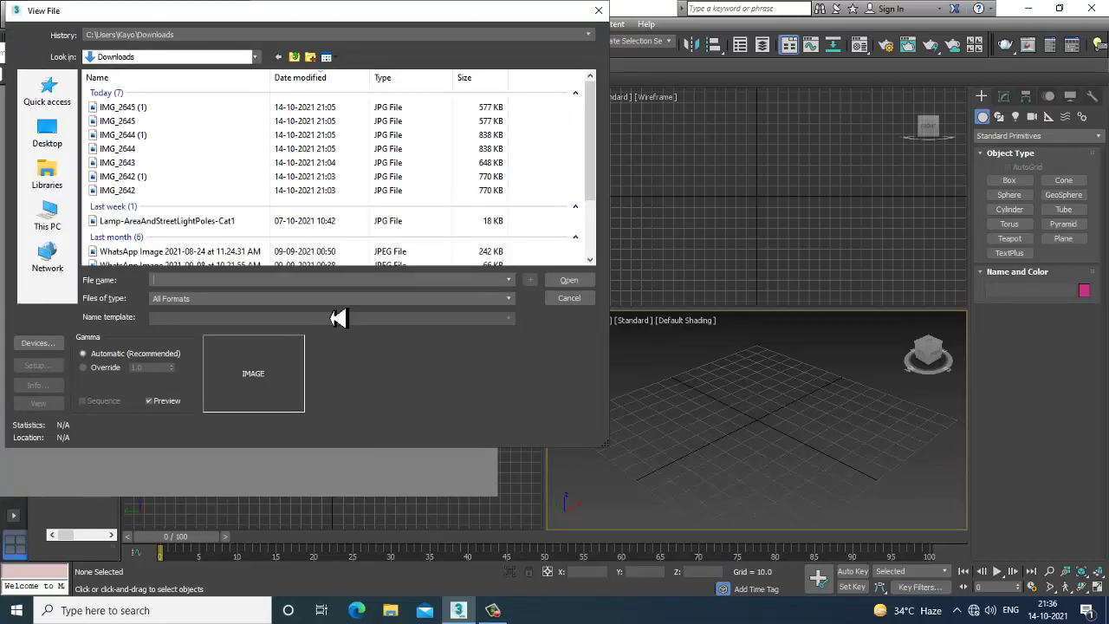
click(126, 121)
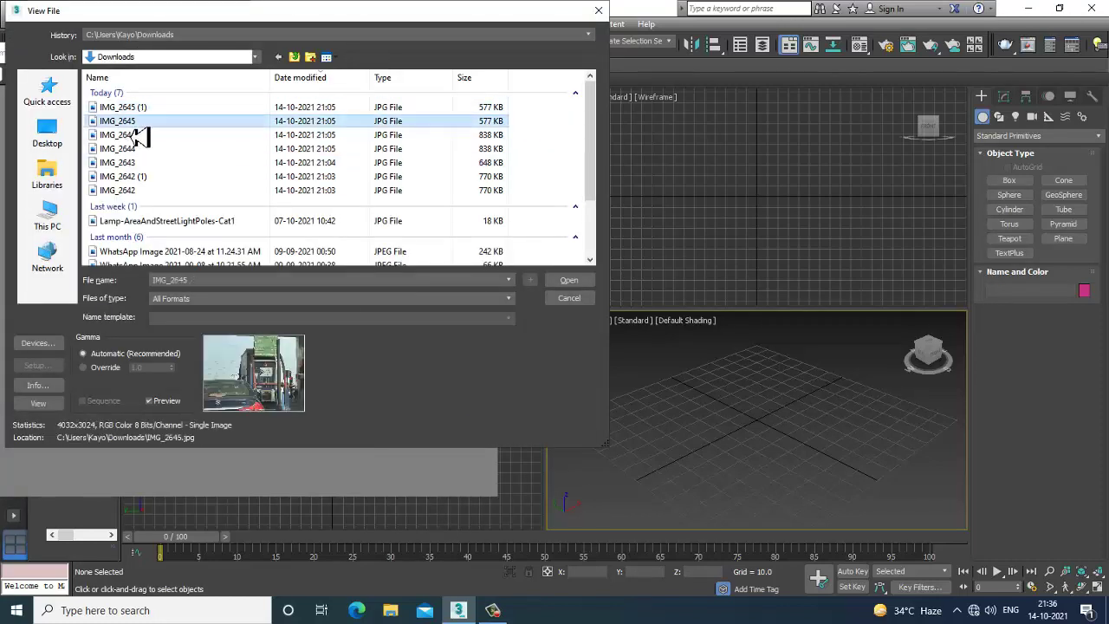
click(143, 136)
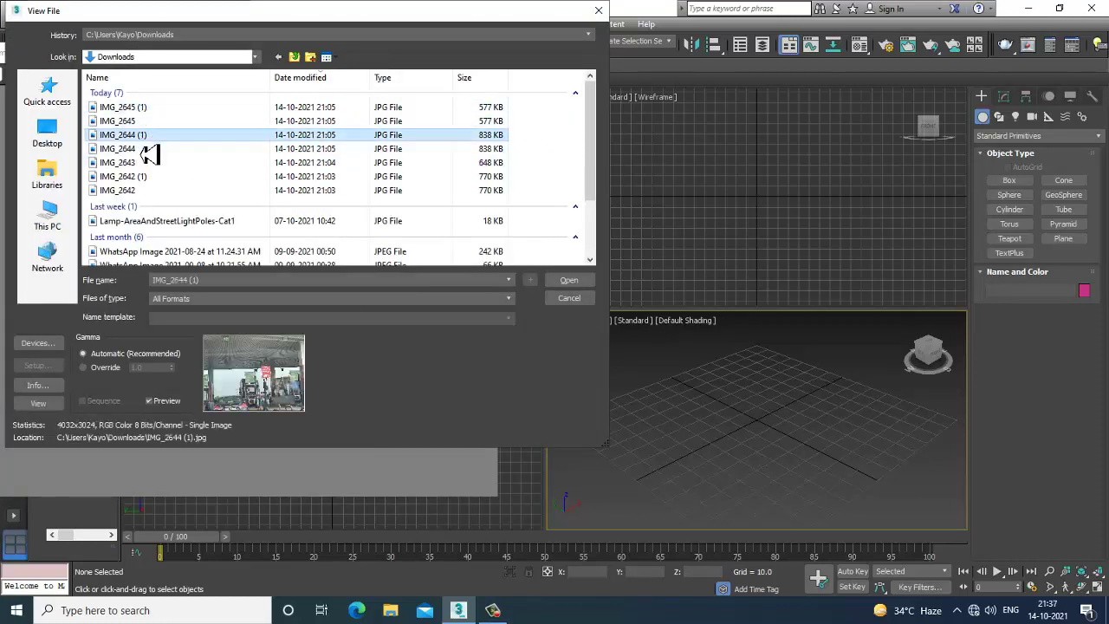
click(143, 152)
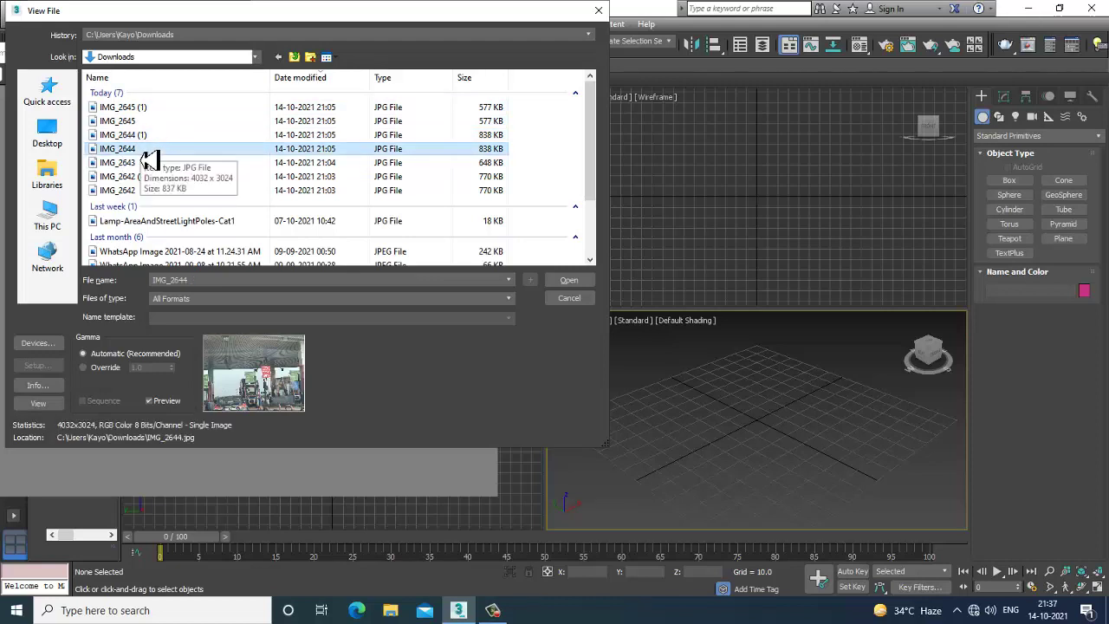
click(144, 163)
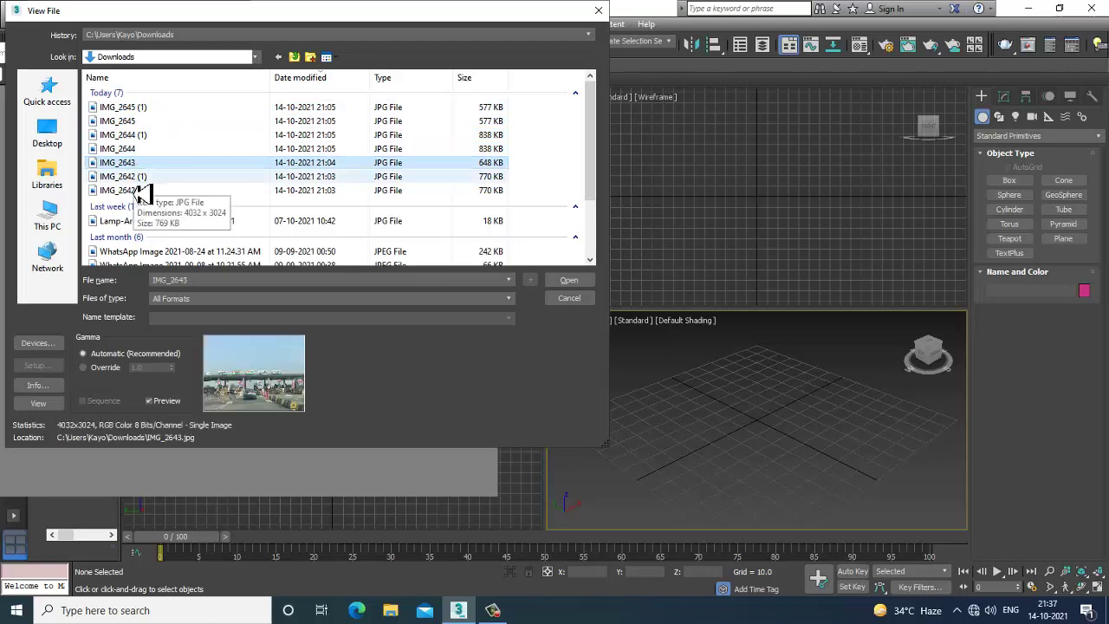
click(130, 177)
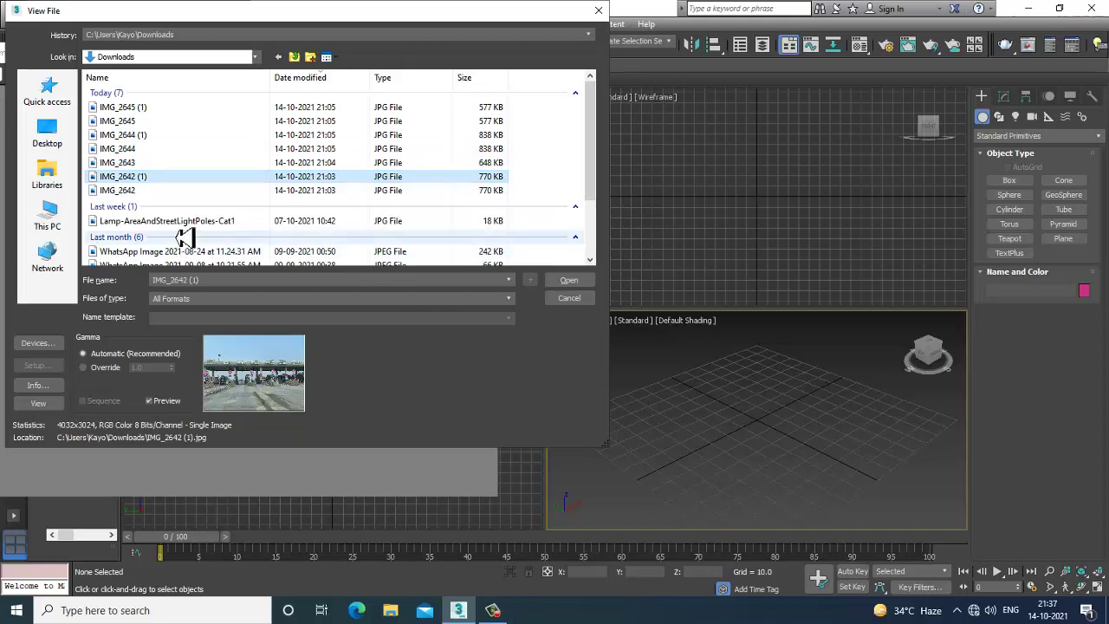
click(571, 282)
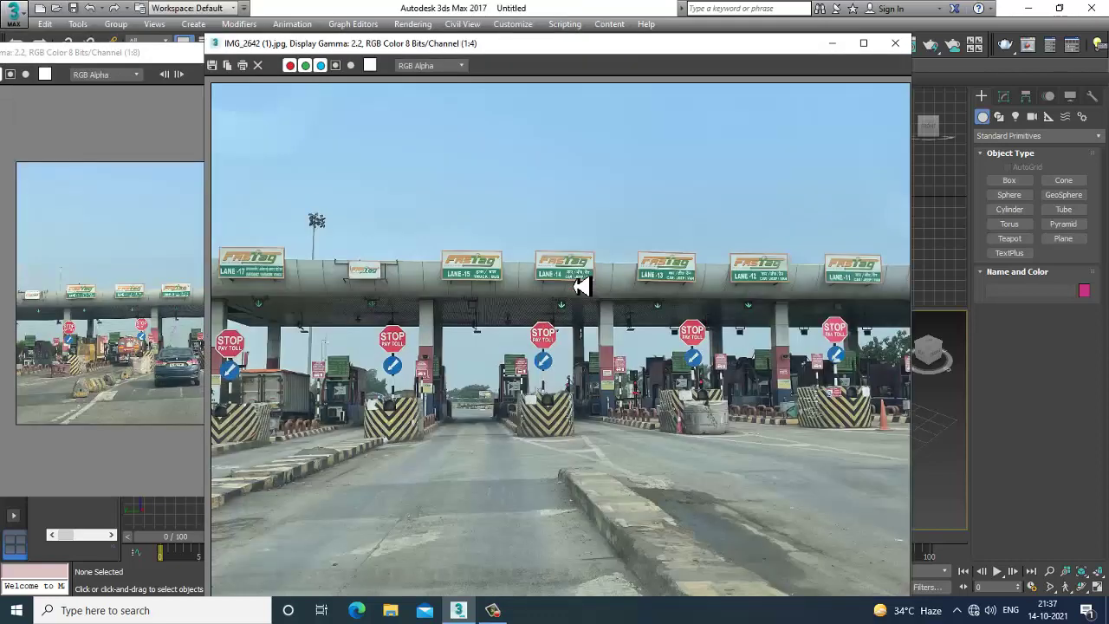
- Shrink the IMG_2642 (1) window, zoom its image out to 1:8 and arrange it overlapping the IMG_2643 window
drag(909, 37, 773, 213)
drag(559, 232, 315, 142)
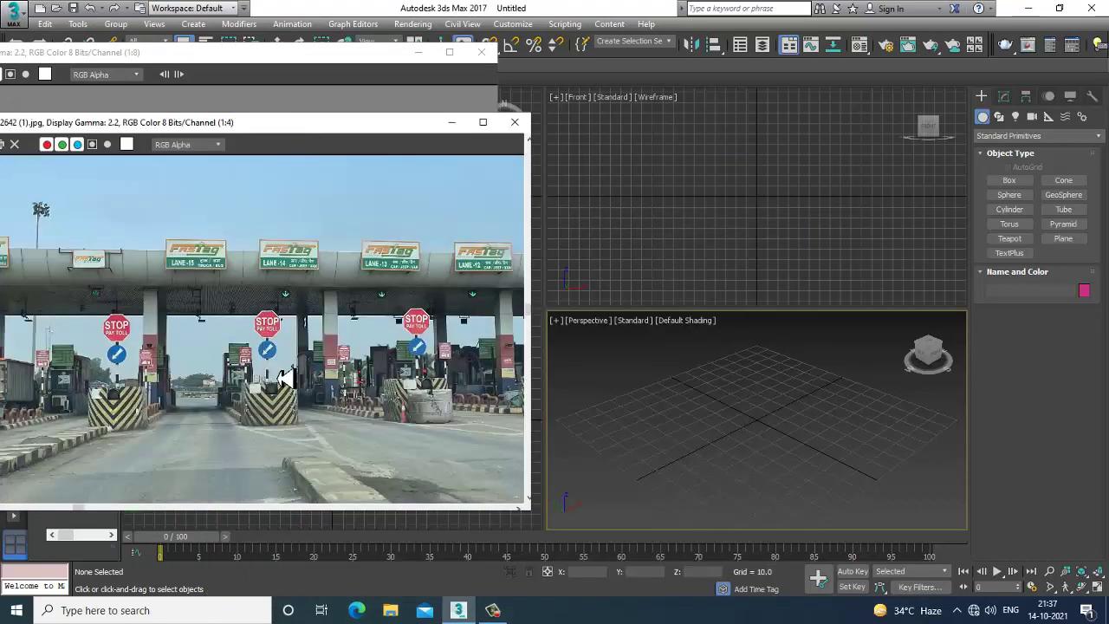
scroll(283, 379, down, 1)
click(180, 52)
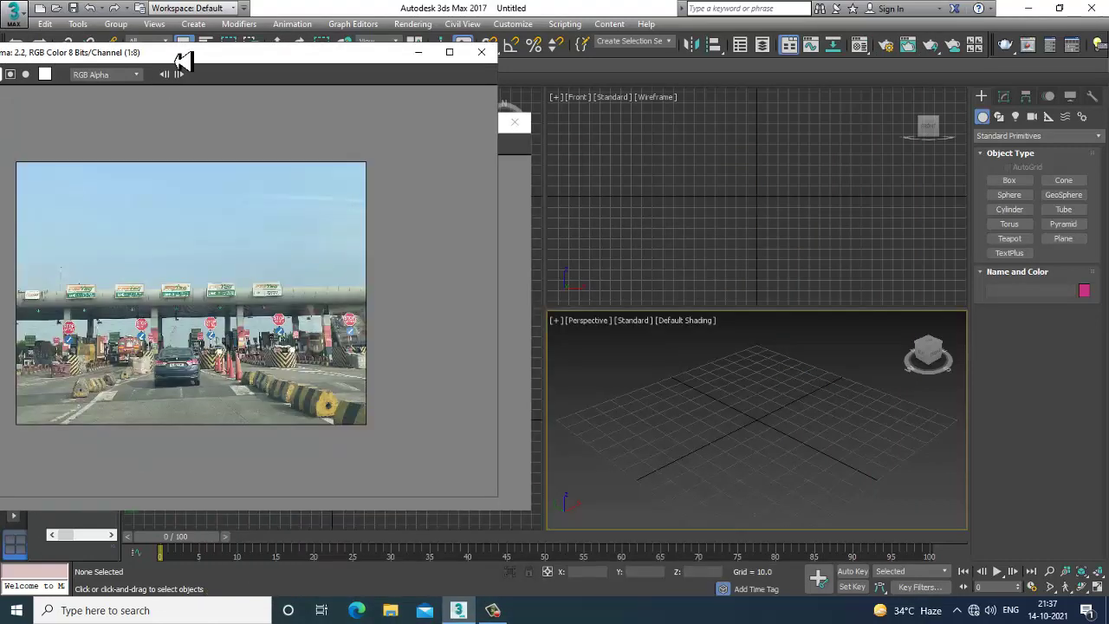
click(520, 349)
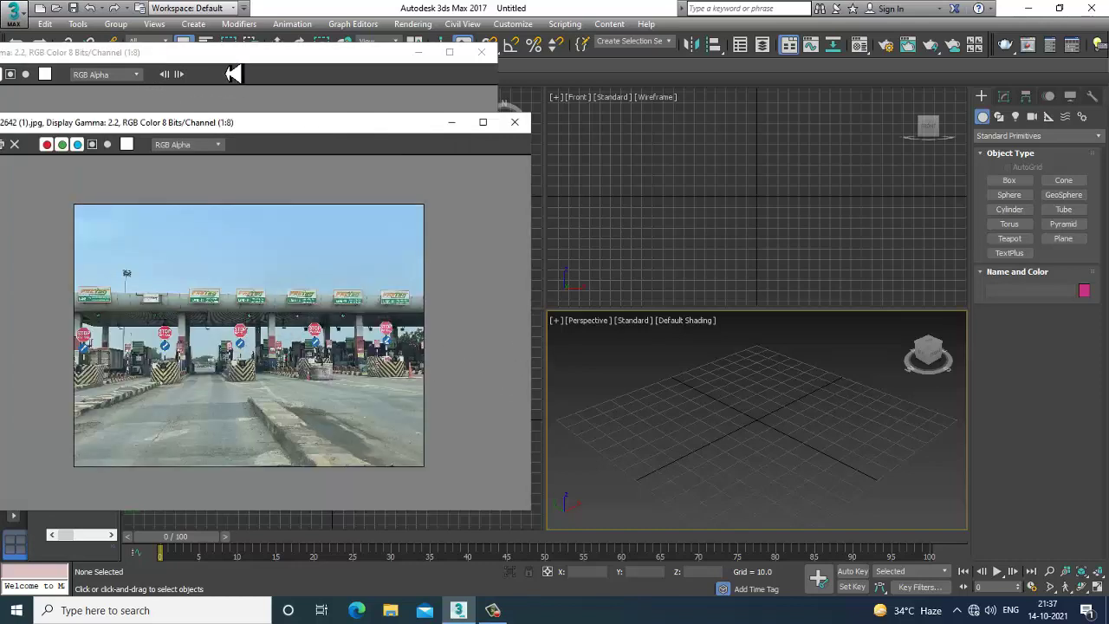
click(232, 74)
click(526, 340)
drag(402, 124, 281, 128)
- Create a ground plane about 930 long and 629 wide around the grid in the maximized Perspective view
scroll(718, 421, down, 5)
key(alt+w)
alt+middle_drag(719, 421, 807, 380)
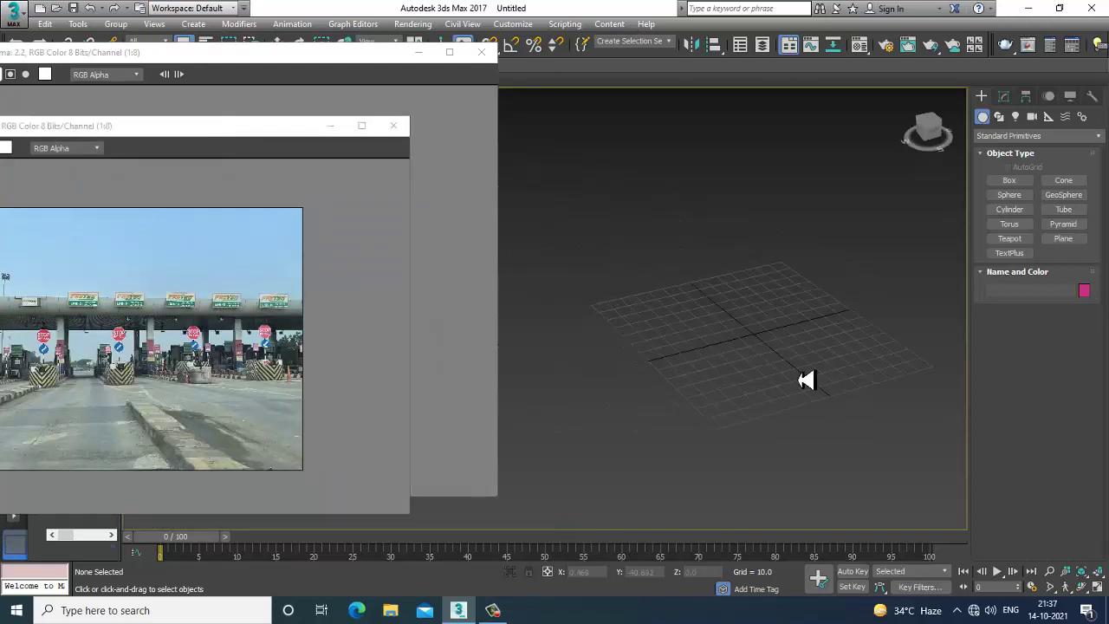
click(1064, 238)
scroll(705, 341, down, 5)
drag(690, 194, 715, 619)
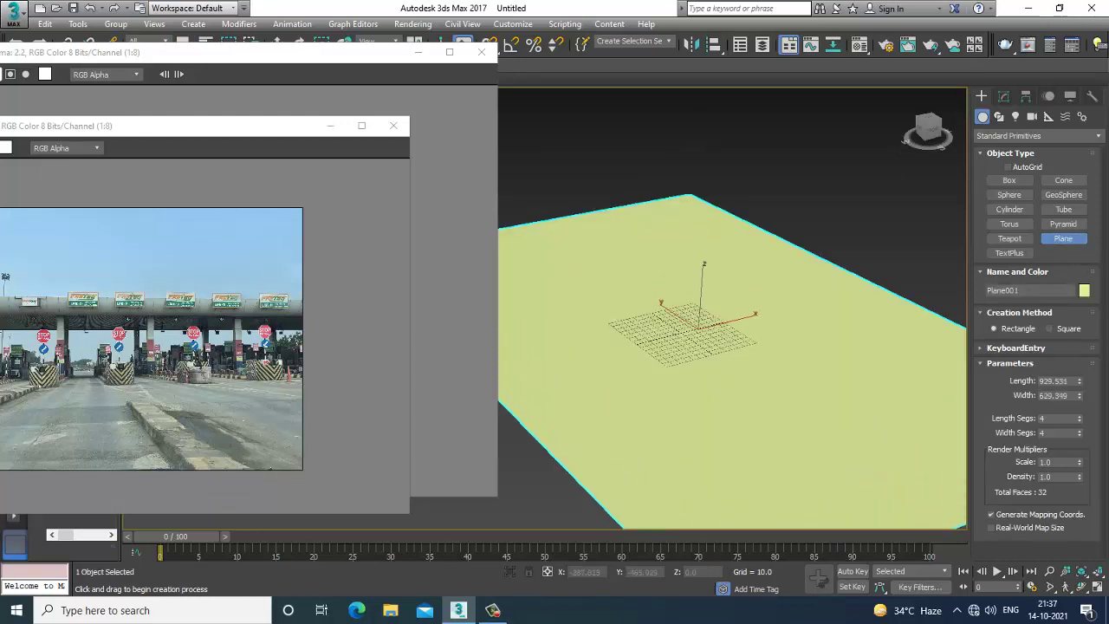
key(w)
scroll(656, 378, down, 1)
alt+middle_drag(656, 378, 708, 378)
scroll(717, 378, up, 2)
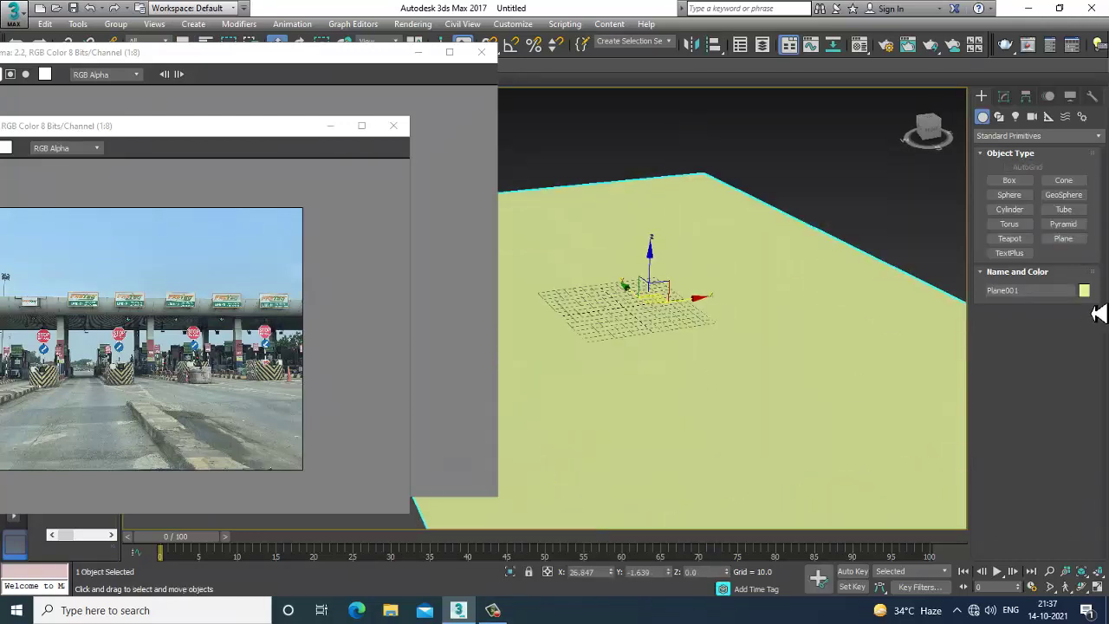
- Change the ground plane's object color to the light grey custom color
click(1084, 291)
click(645, 336)
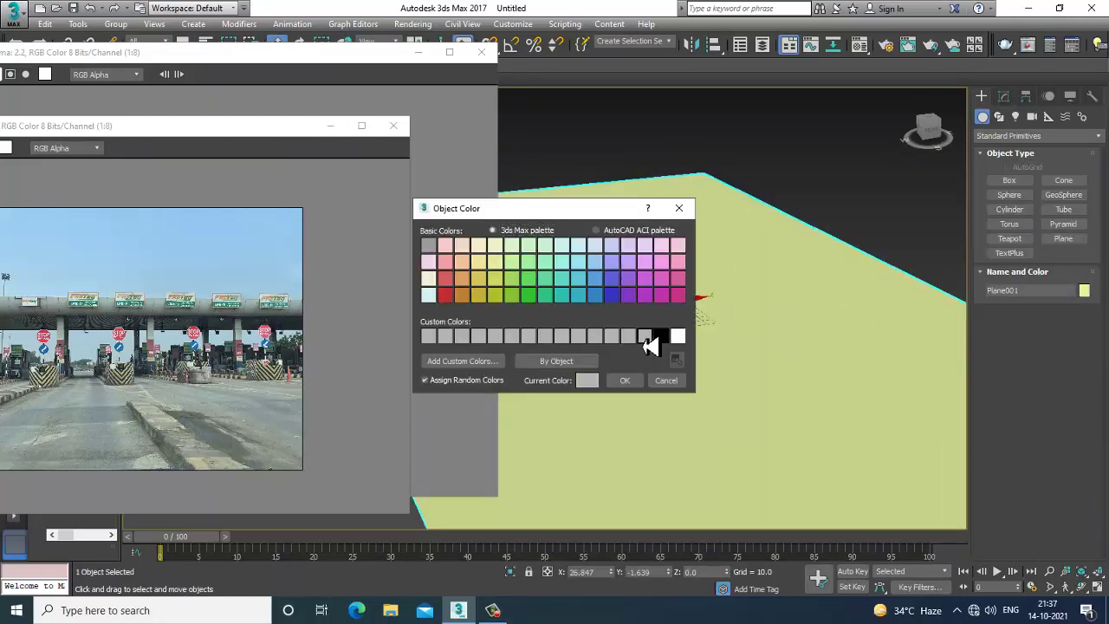
click(625, 380)
- Enlarge the IMG_2642 (1) reference to 1:4 around the road divider and barriers, and lower the IMG_2643 window behind it
scroll(147, 433, up, 1)
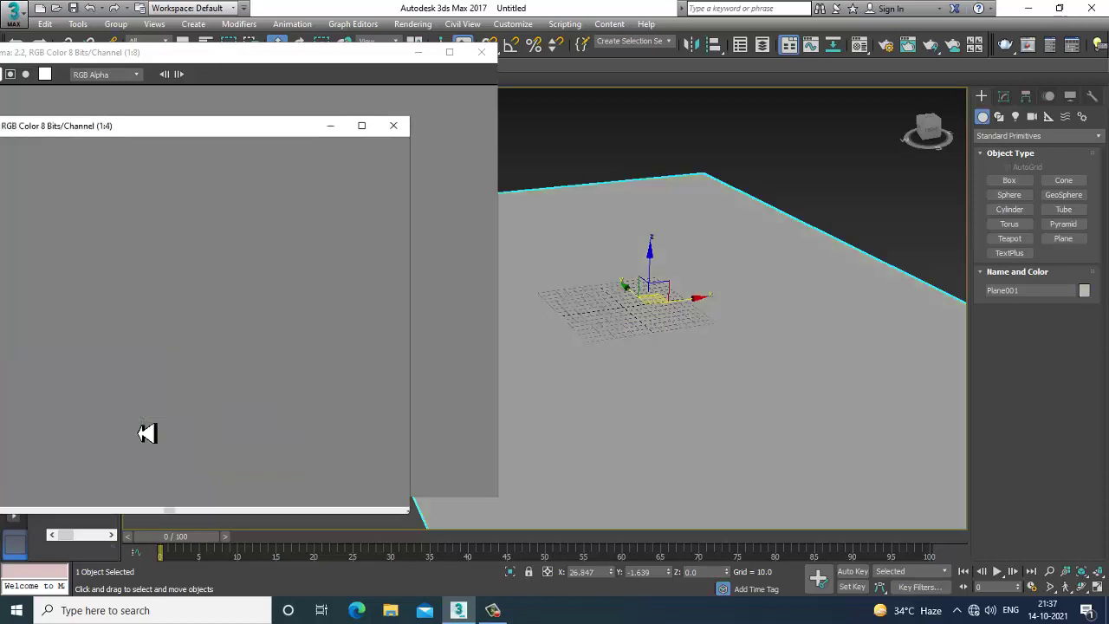
middle_drag(814, 380, 787, 359)
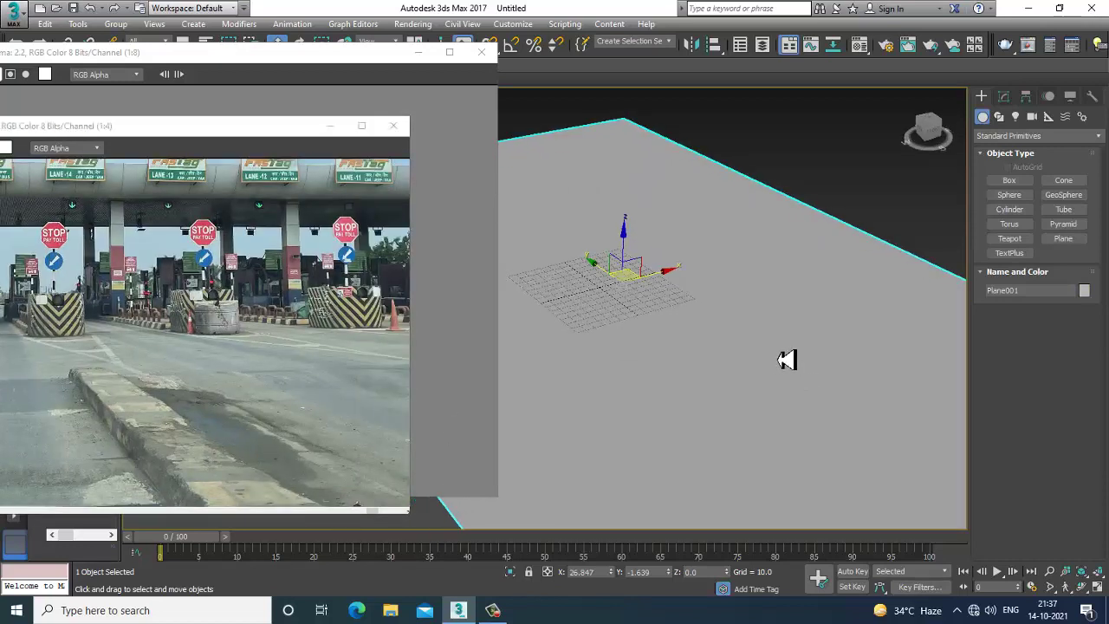
middle_drag(269, 406, 180, 424)
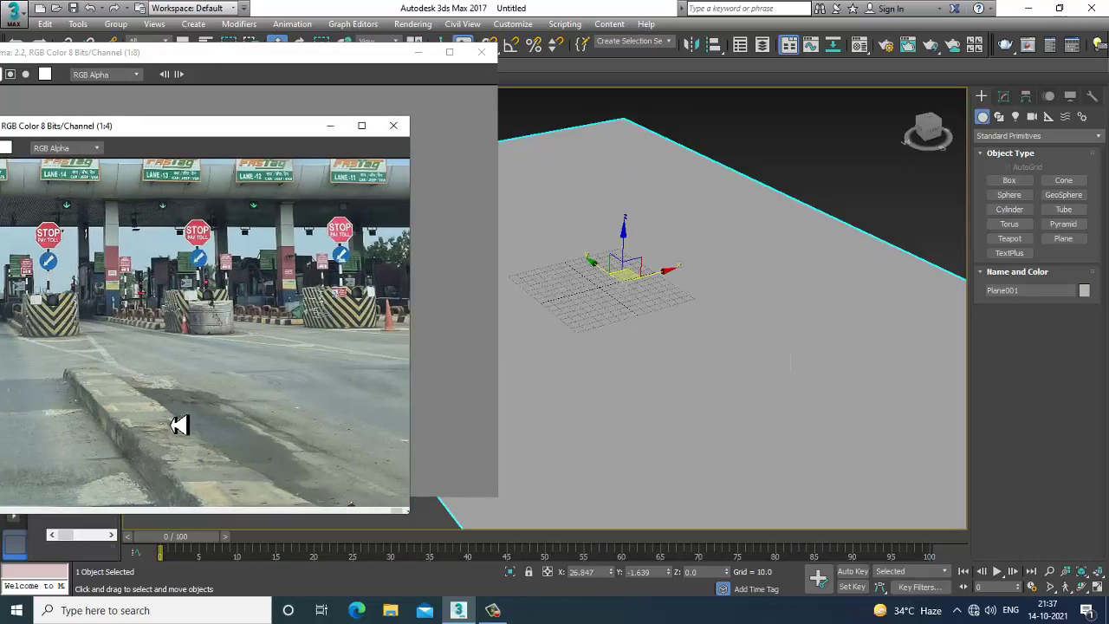
click(248, 75)
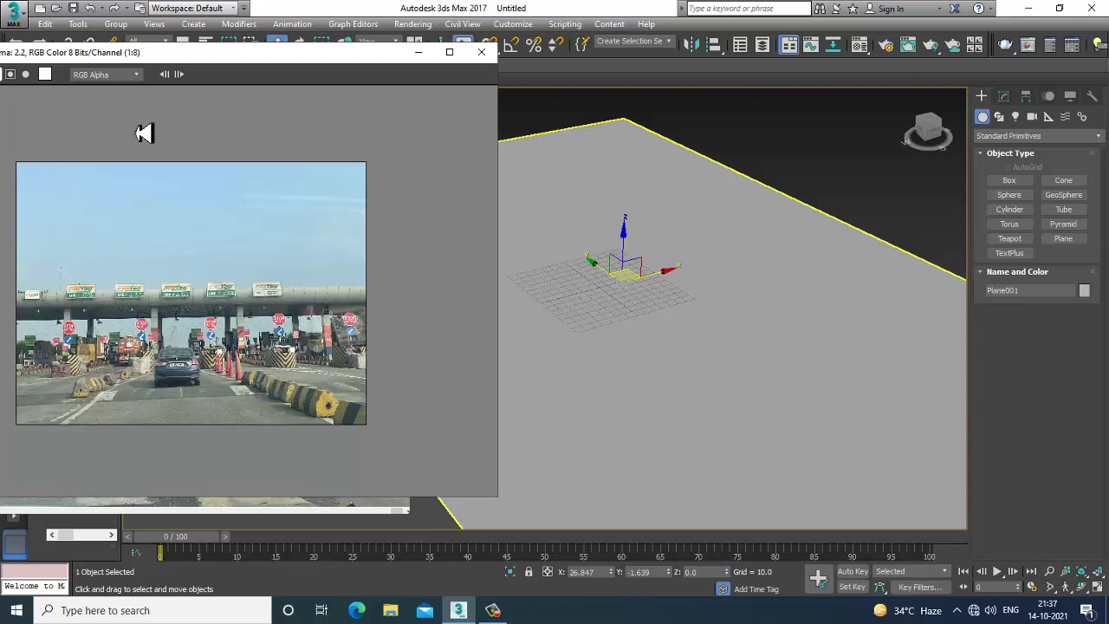
drag(317, 59, 255, 188)
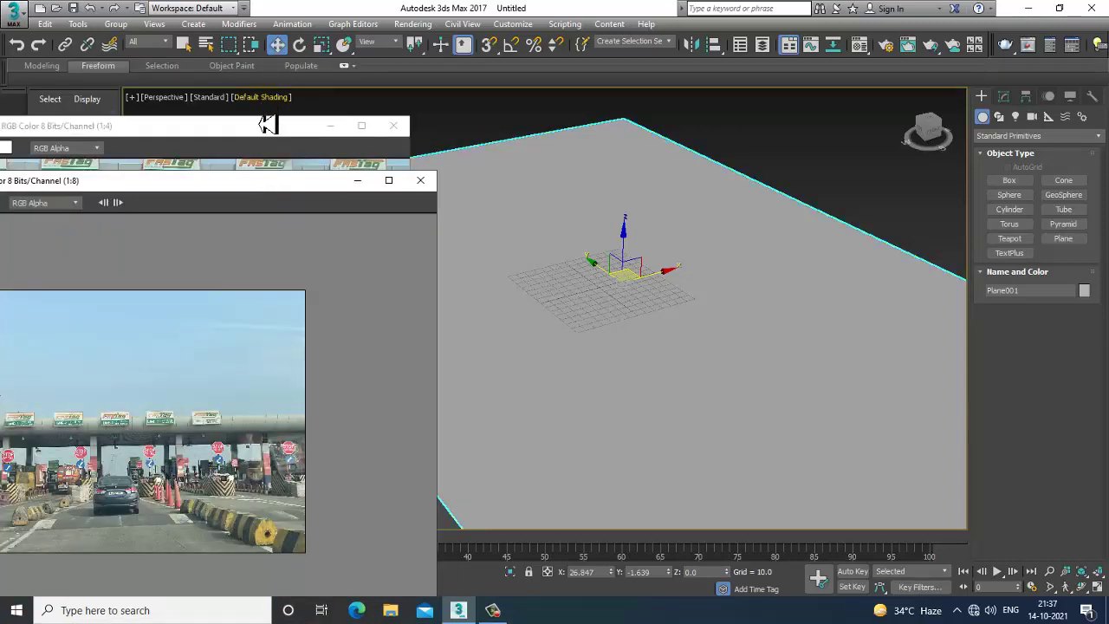
click(271, 130)
- Scale the ground plane in the maximized Top view to about 175% in X and 129% in Y
middle_drag(790, 332, 796, 302)
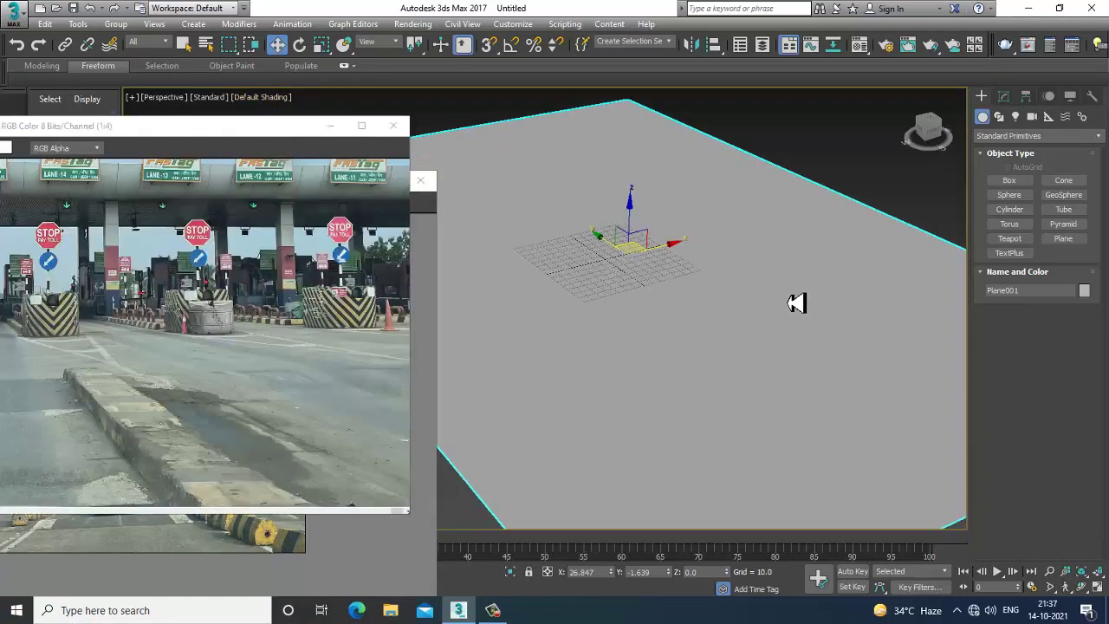
key(alt+w)
click(498, 248)
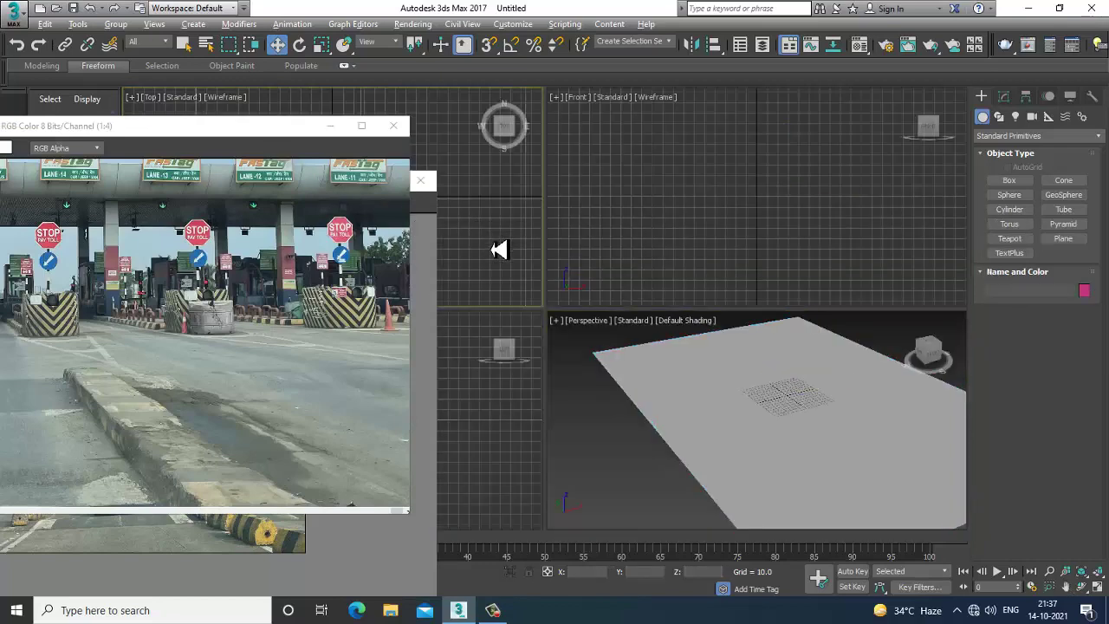
key(alt+w)
scroll(572, 312, down, 5)
drag(544, 266, 902, 395)
key(r)
drag(742, 285, 751, 285)
drag(673, 217, 733, 265)
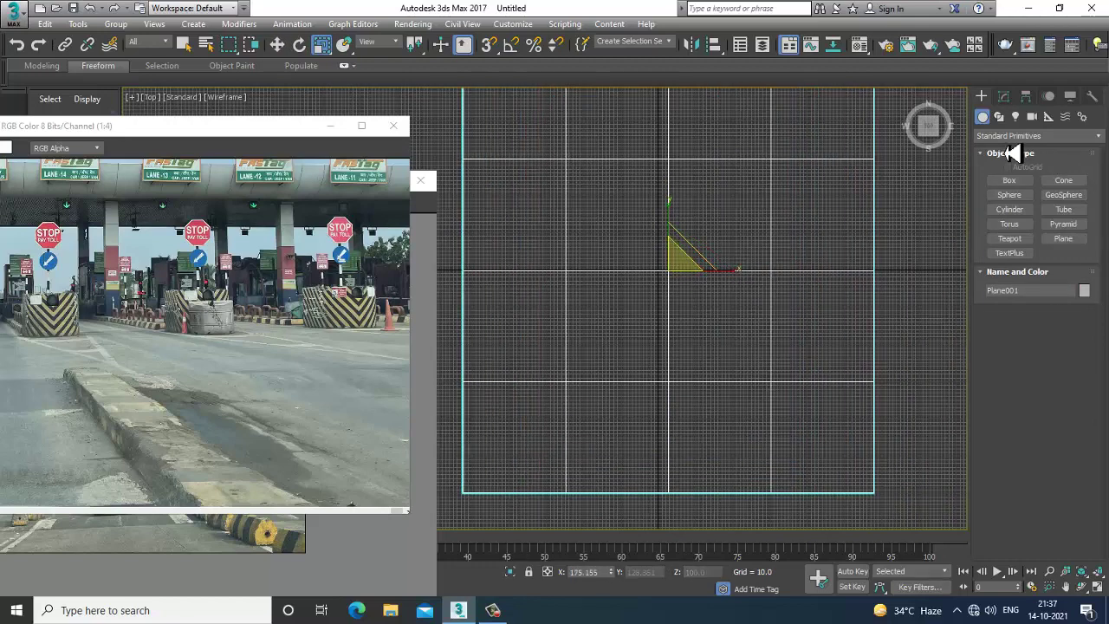
- Draw a spline rectangle about 463 long and 78 wide in the Top view, centred below the grid origin
click(999, 116)
click(1064, 190)
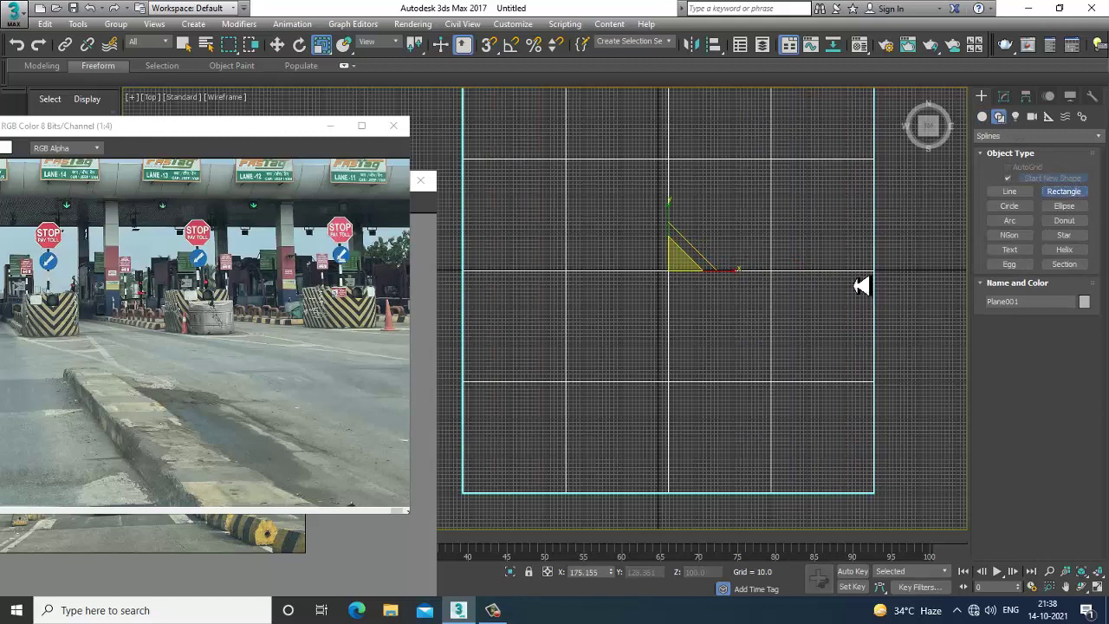
drag(643, 307, 673, 479)
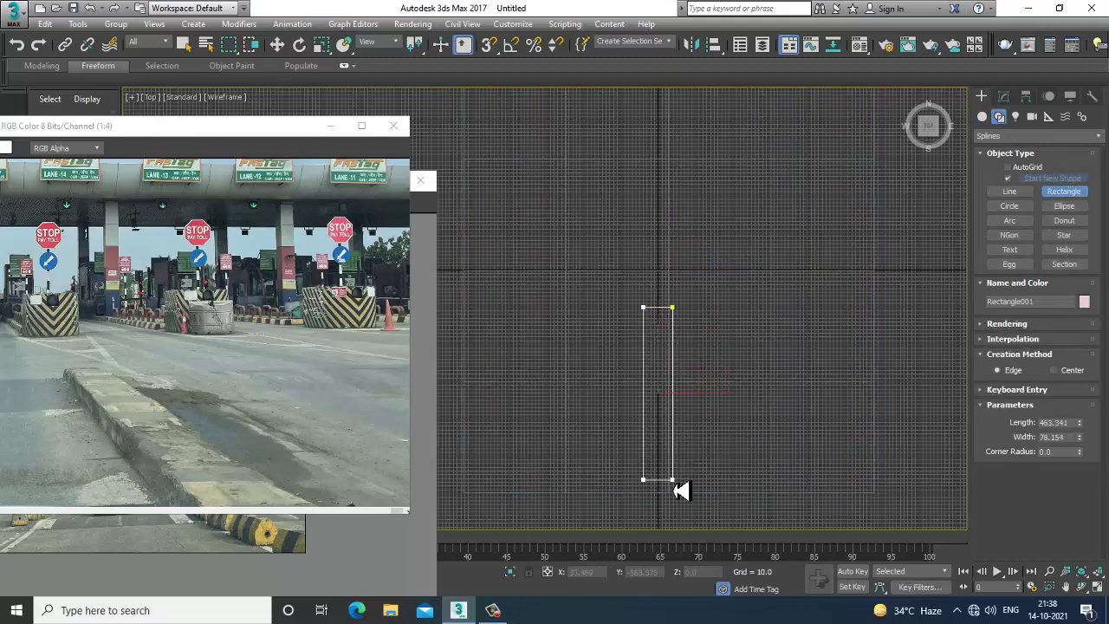
key(w)
- Convert the rectangle to an editable spline and fillet all four corner vertices into rounded ends
click(1005, 95)
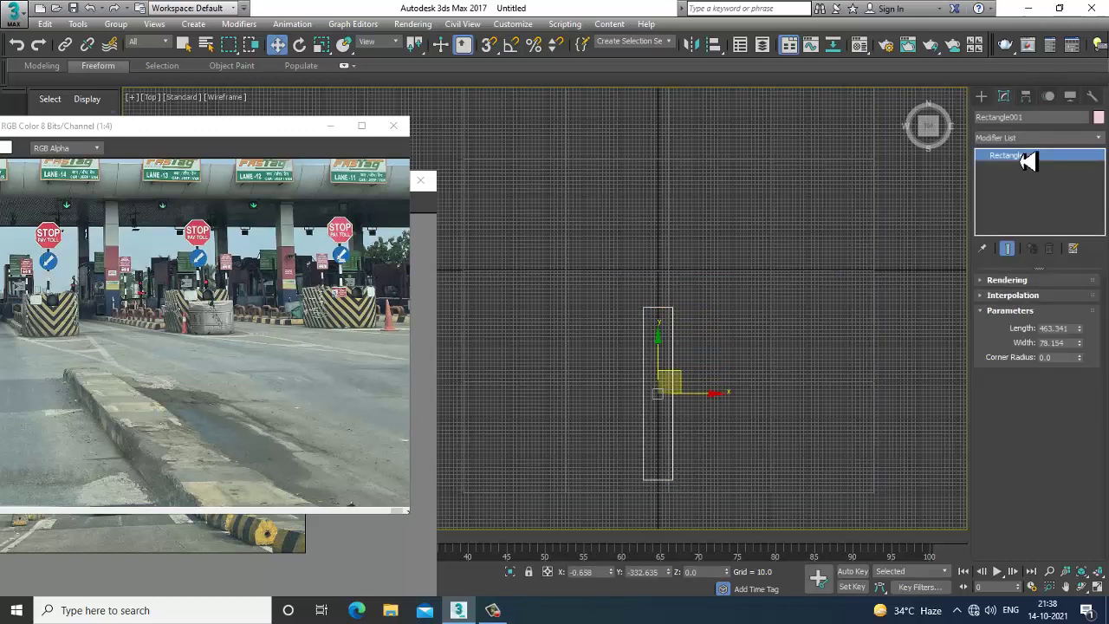
right_click(1027, 162)
click(1021, 240)
drag(607, 282, 753, 524)
drag(998, 511, 970, 72)
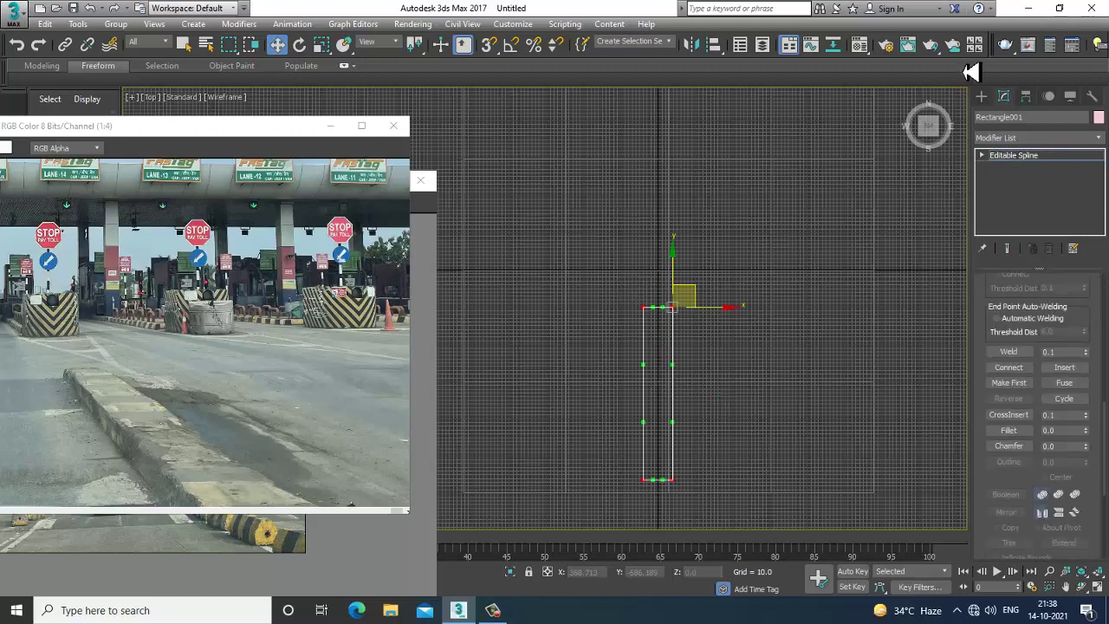
drag(672, 309, 669, 307)
right_click(674, 305)
click(1036, 155)
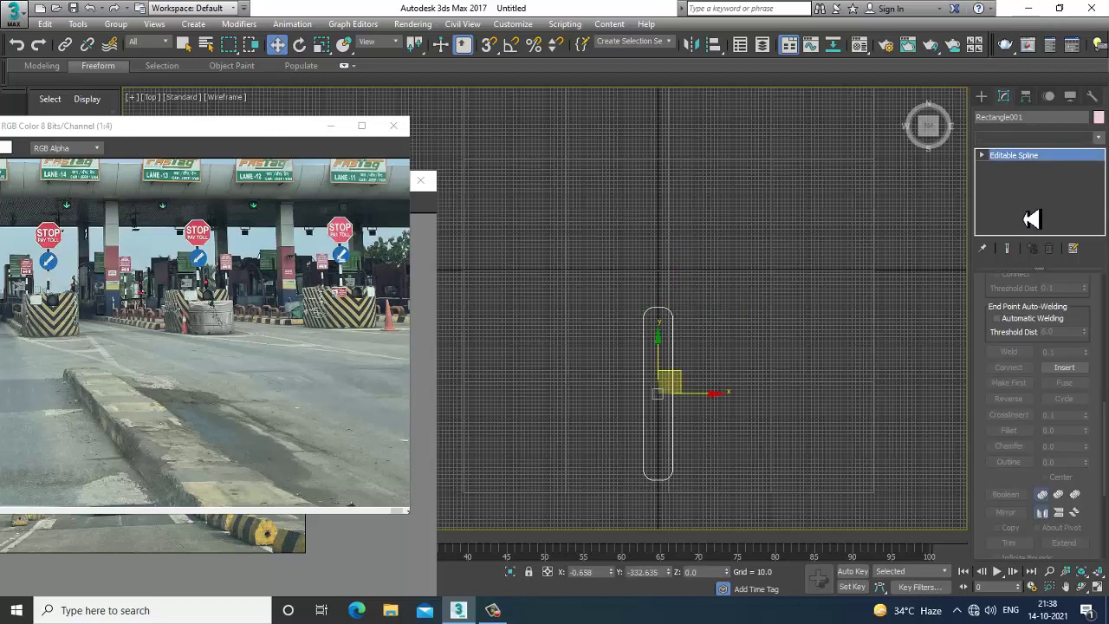
- Extrude the rounded divider outline by 14.5 and show edged faces in the maximized Perspective view
click(1038, 137)
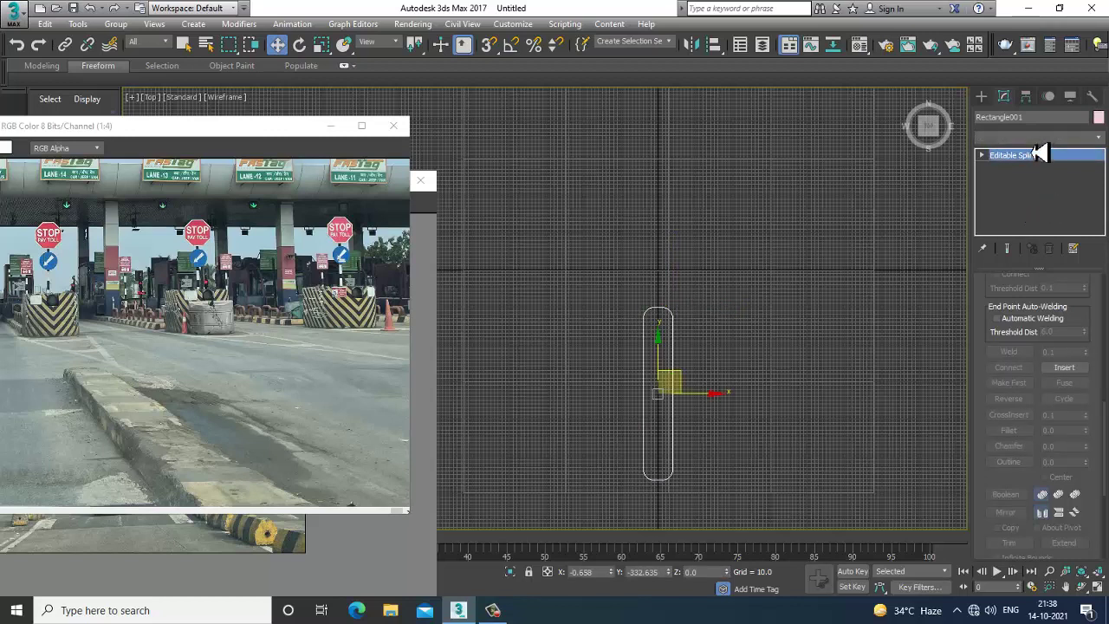
click(1027, 154)
key(alt+w)
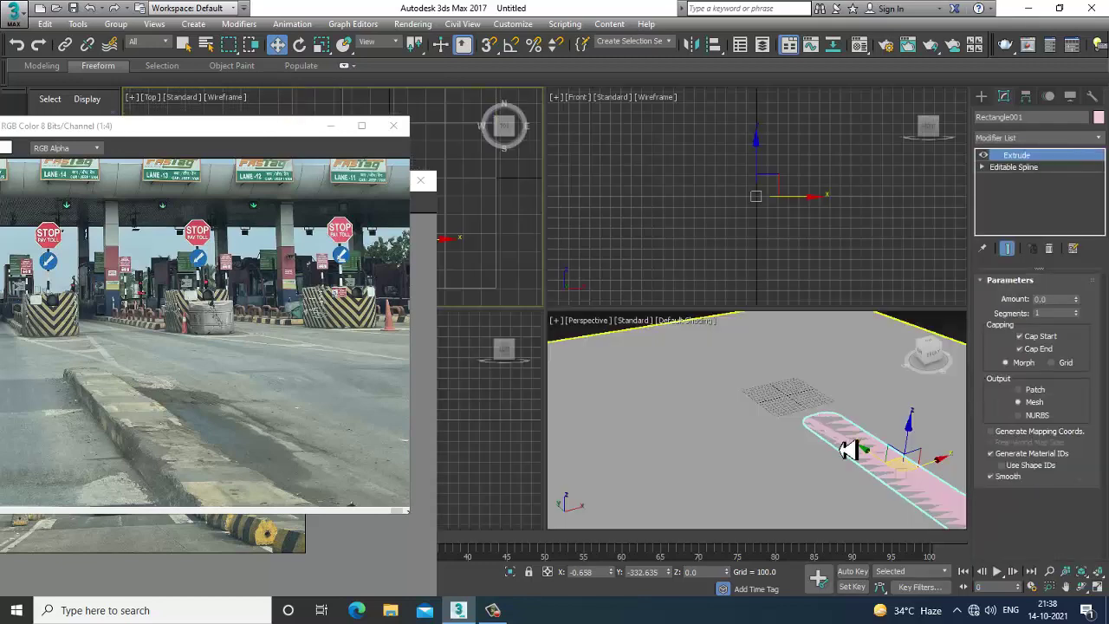
click(851, 449)
key(alt+w)
alt+middle_drag(859, 451, 824, 421)
drag(1083, 305, 1071, 292)
middle_drag(795, 489, 784, 432)
key(F4)
mouse_move(705, 424)
alt+middle_down()
mouse_move(737, 389)
mouse_move(756, 410)
alt+middle_up()
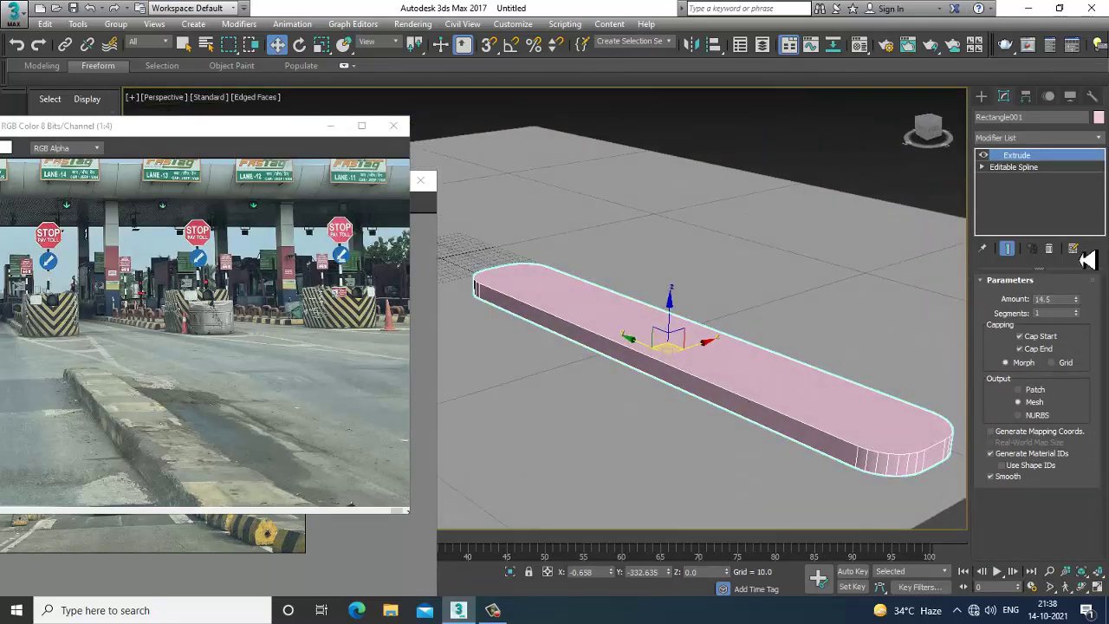
drag(1080, 304, 1080, 304)
- Set the ground plane's length and width segments to 2 each
scroll(587, 323, down, 2)
middle_drag(587, 324, 831, 303)
click(643, 290)
scroll(567, 294, down, 4)
alt+middle_drag(564, 295, 692, 312)
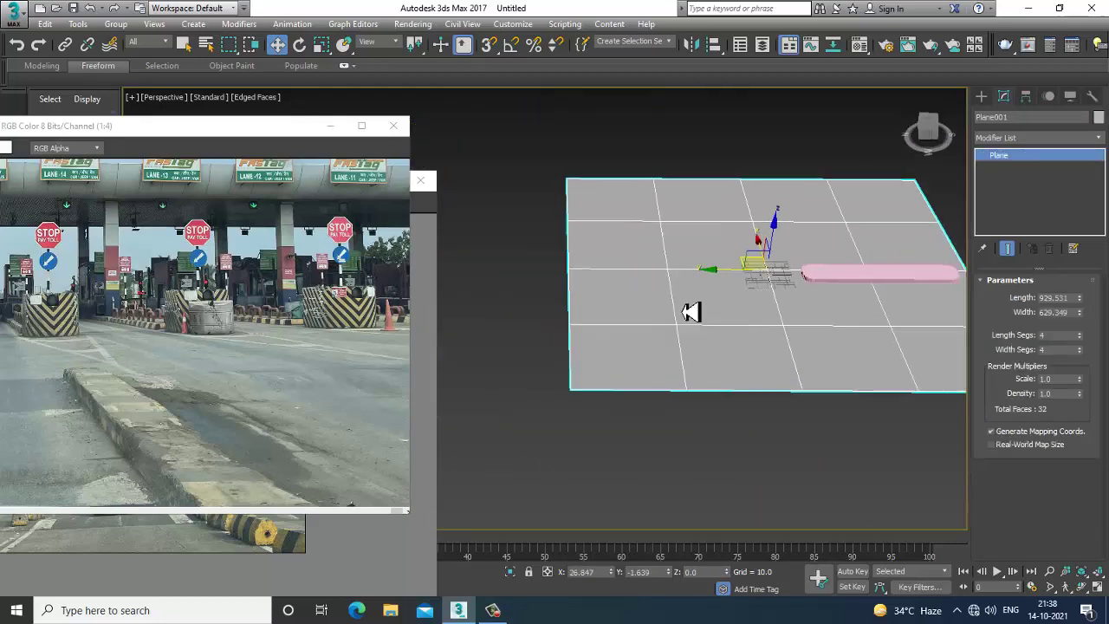
right_click(645, 271)
mouse_move(727, 409)
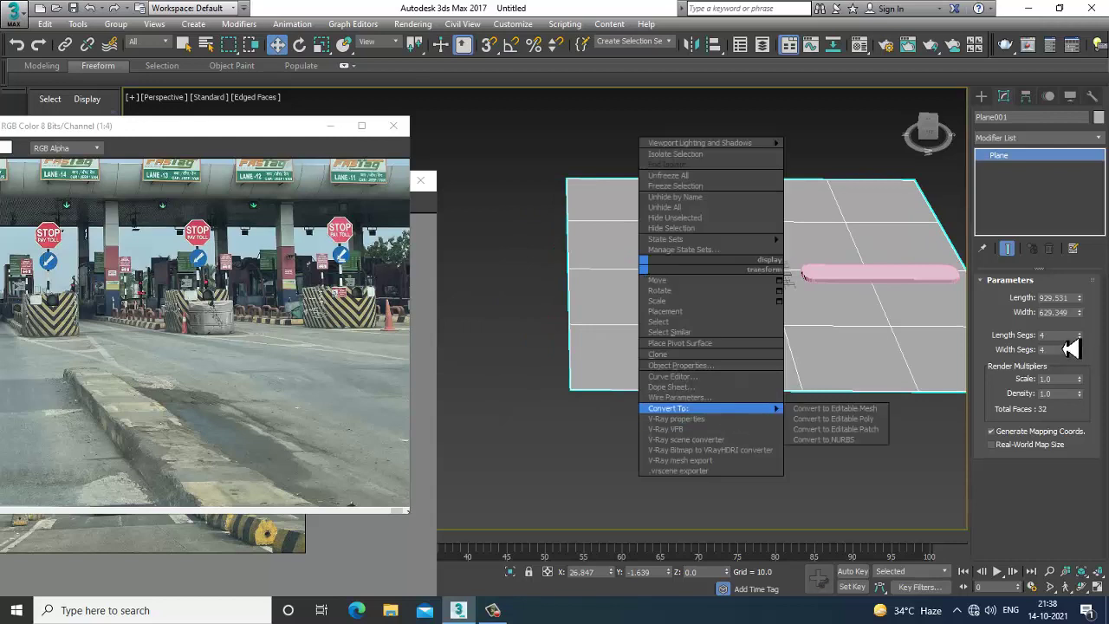
drag(1064, 339, 984, 339)
text(2)
key(Tab)
text(2)
key(Return)
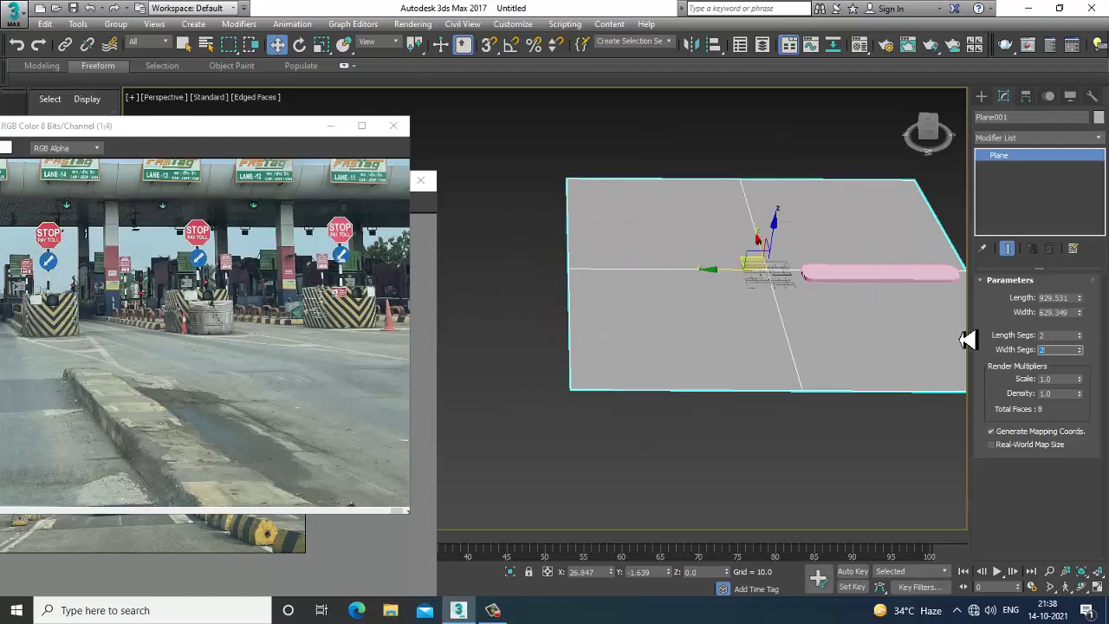
- Convert the ground plane to an editable poly and move its far edge vertices outward along Y
right_click(689, 269)
mouse_move(745, 398)
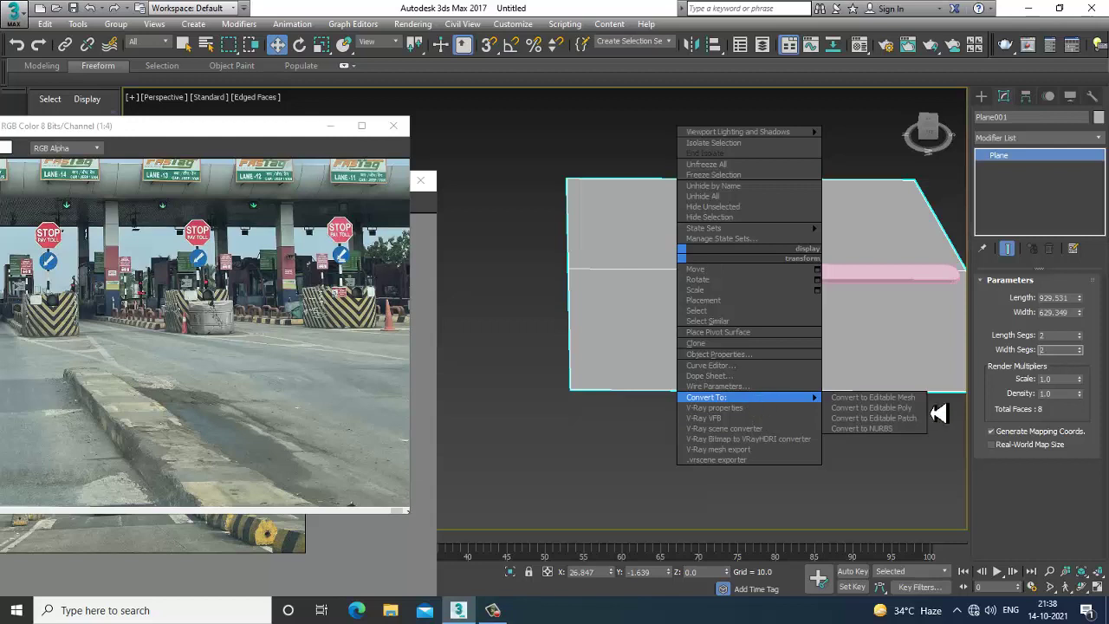
click(927, 408)
key(1)
drag(515, 136, 654, 459)
drag(538, 279, 322, 277)
- Widen the ground plane by moving the vertices of both side edges outward along X
scroll(737, 268, down, 5)
alt+middle_drag(763, 318, 766, 349)
drag(661, 223, 789, 388)
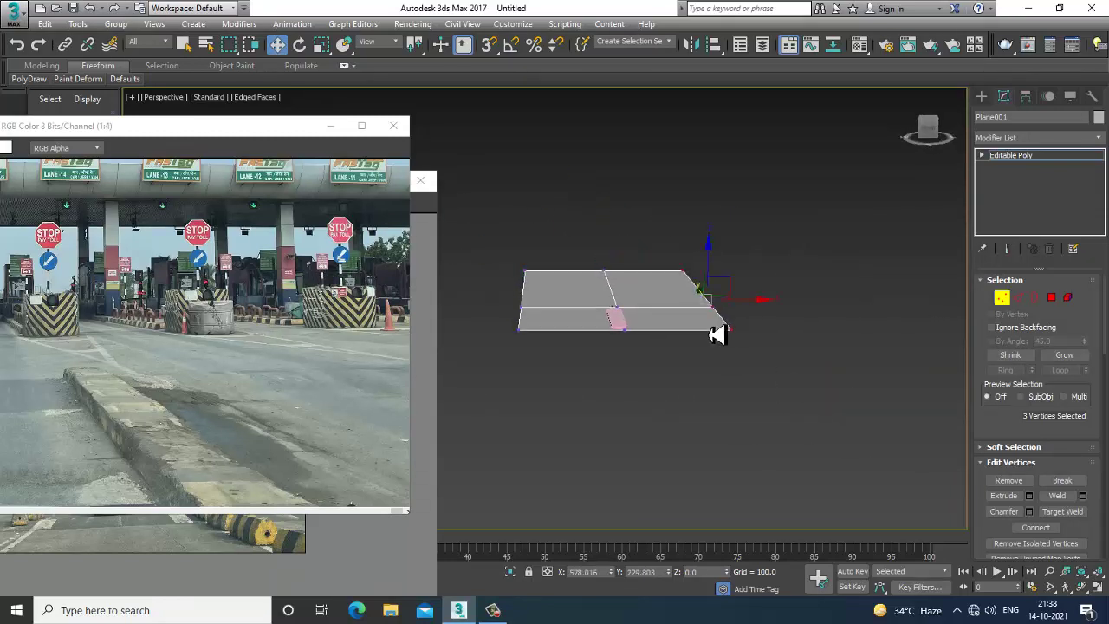
drag(752, 305, 813, 305)
drag(495, 248, 512, 307)
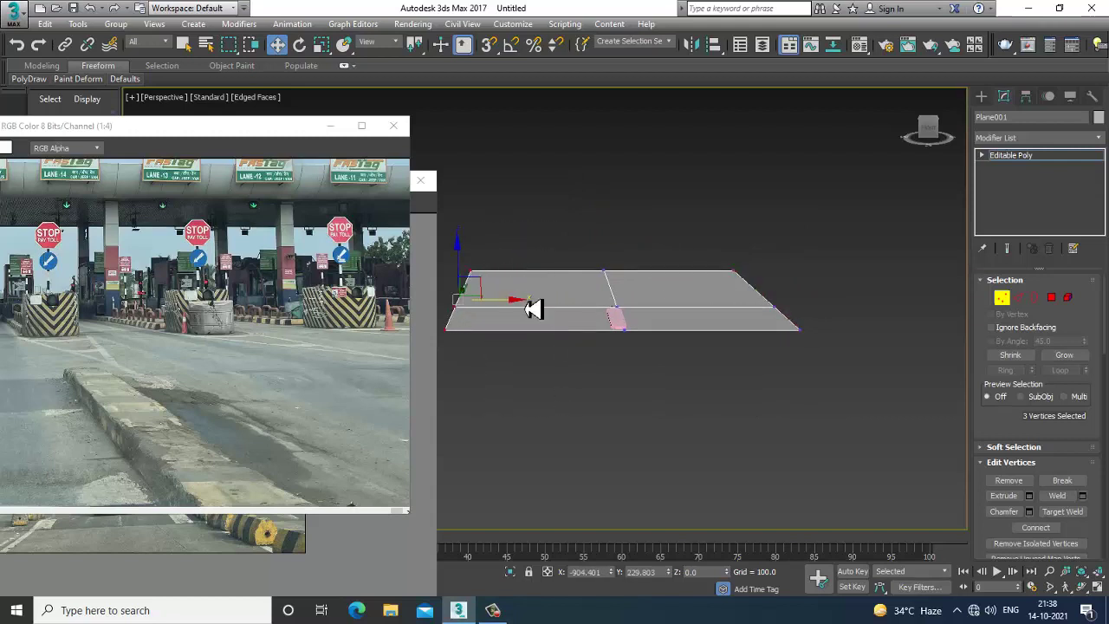
- Examine the lane barriers in both reference photos and the divider's placement on the ground plane
scroll(607, 338, up, 5)
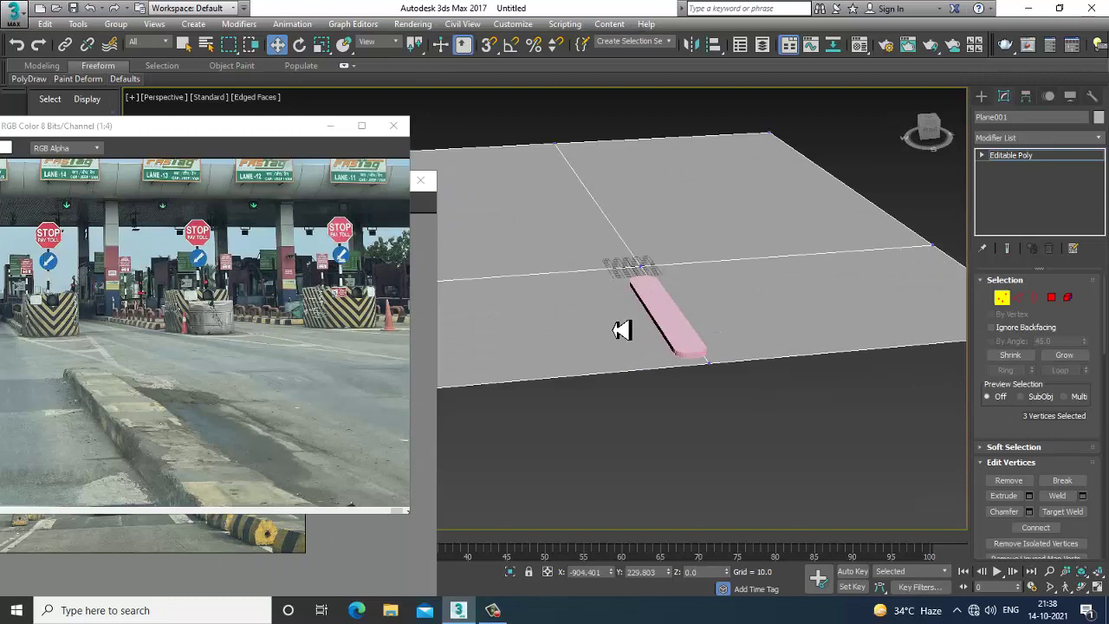
scroll(760, 323, up, 1)
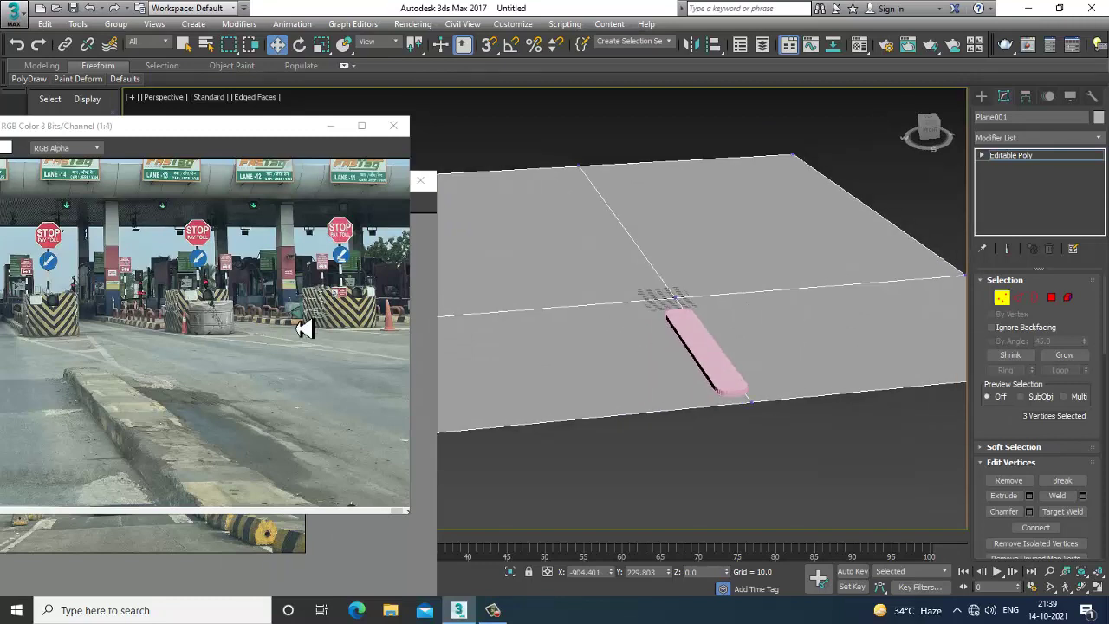
scroll(308, 304, up, 2)
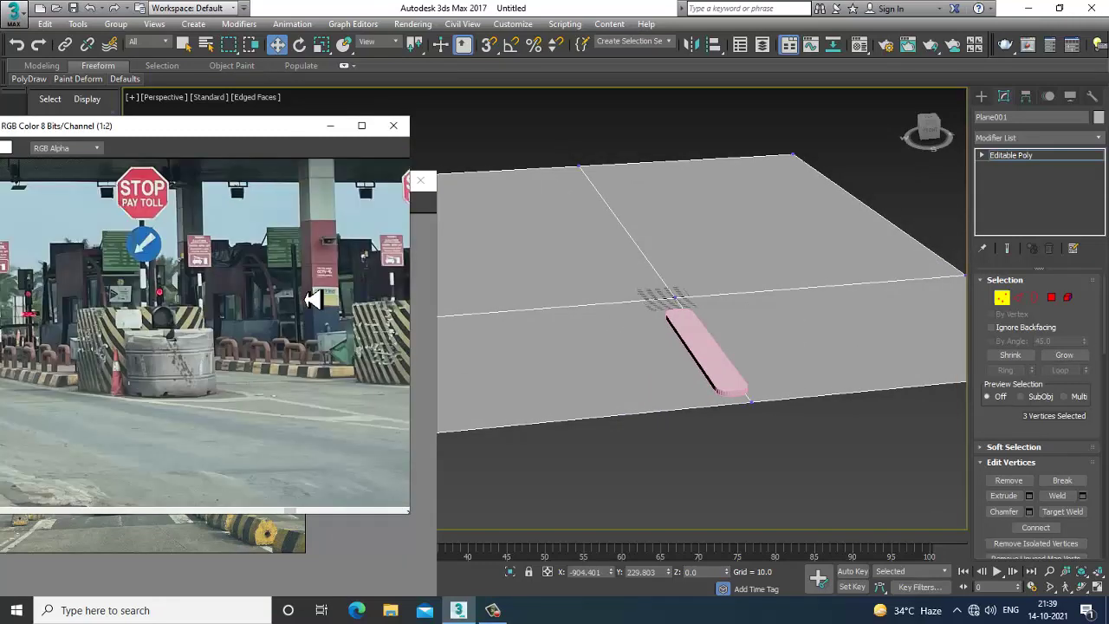
click(284, 551)
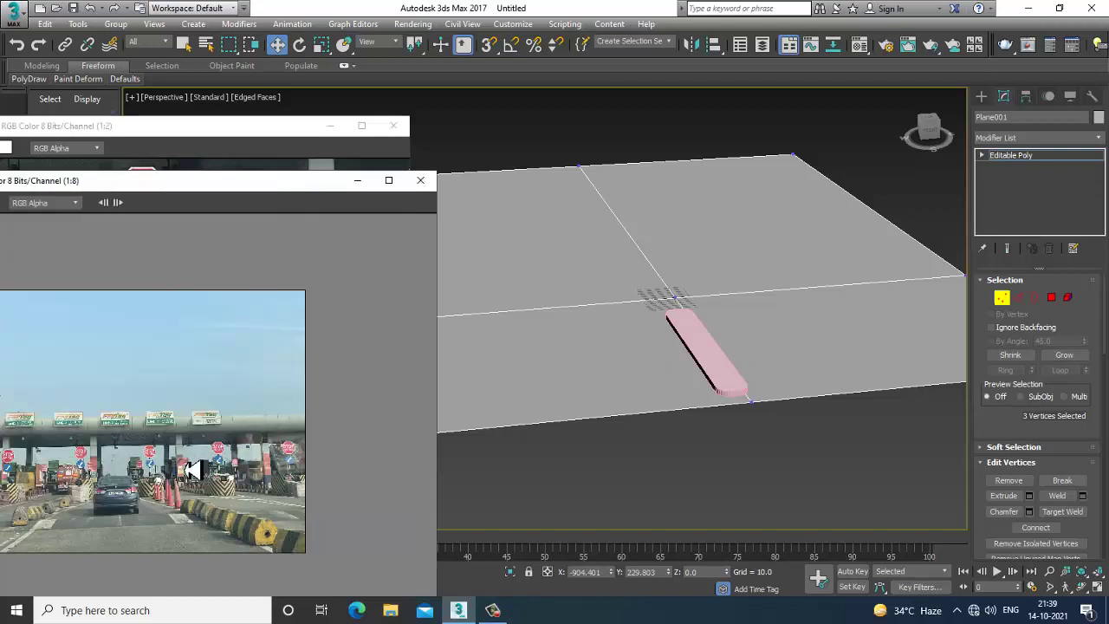
click(194, 130)
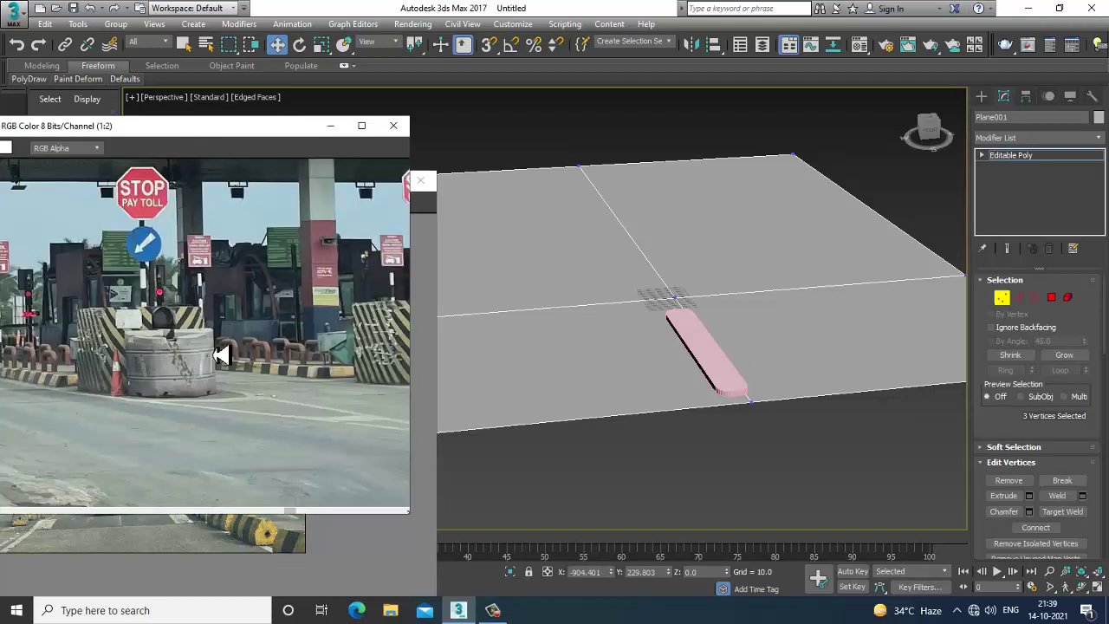
scroll(232, 321, down, 1)
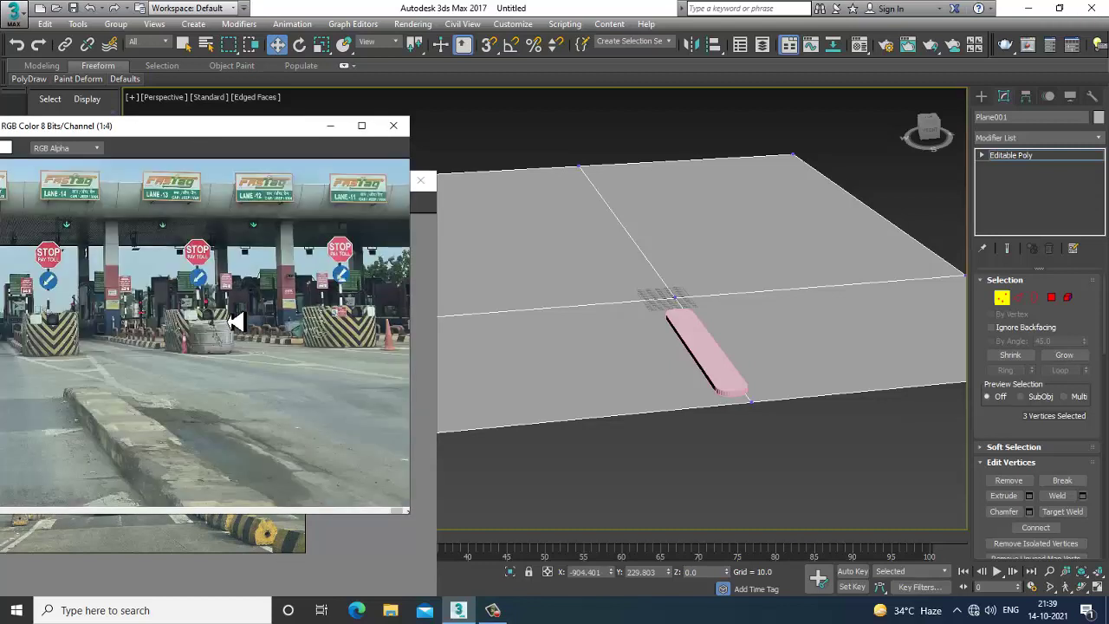
alt+middle_drag(741, 333, 744, 334)
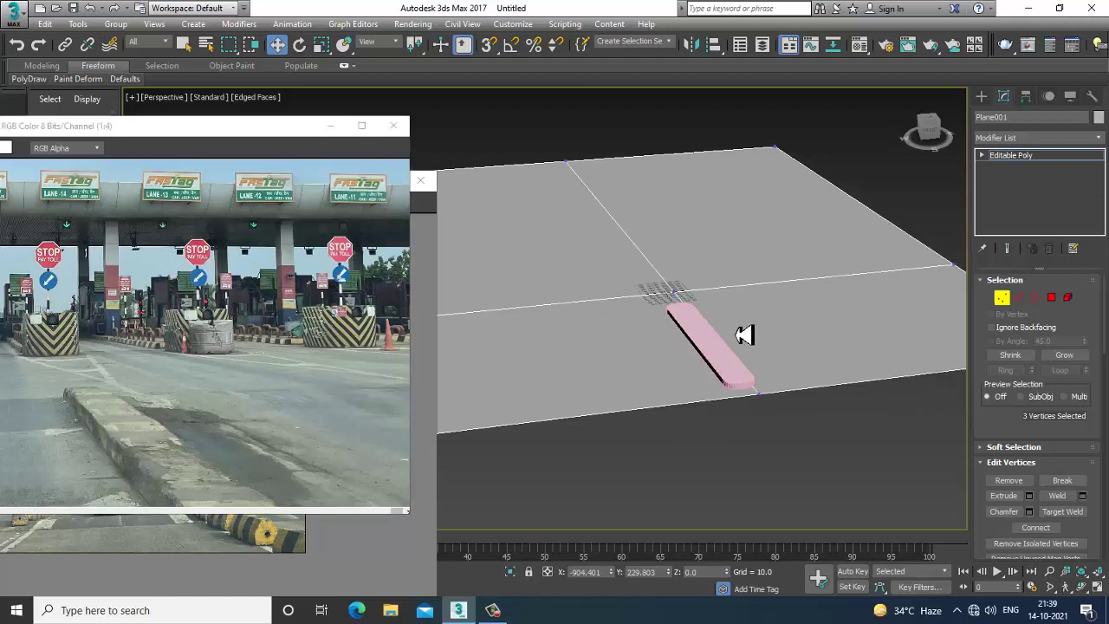
middle_drag(755, 287, 785, 348)
scroll(656, 313, down, 4)
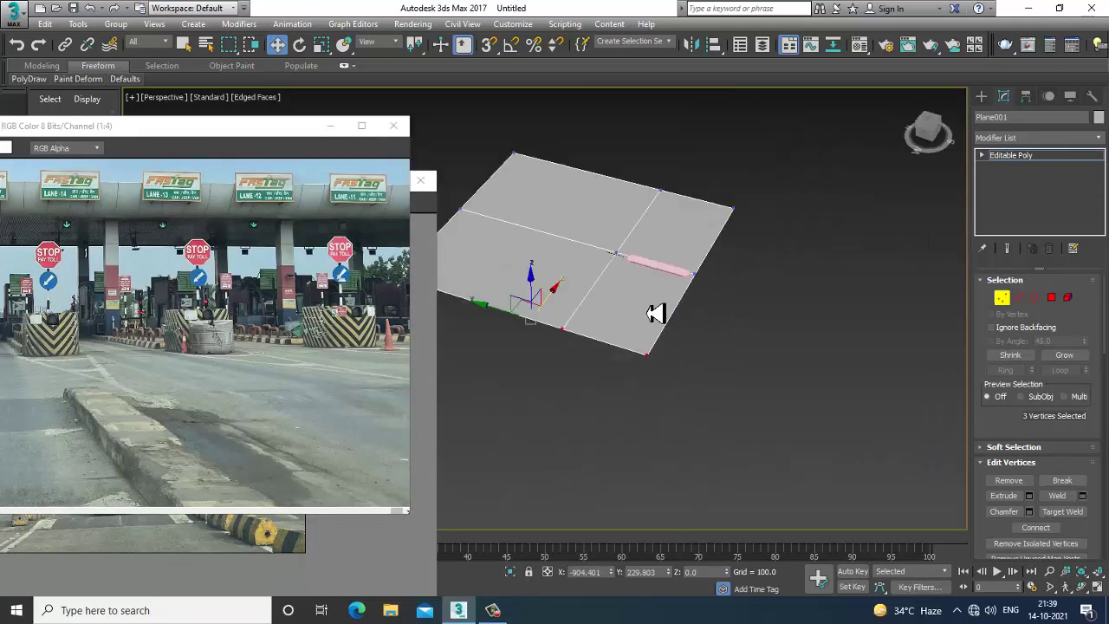
scroll(696, 336, up, 4)
alt+middle_drag(697, 337, 1104, 204)
- Draw a spline rectangle about 120 long and 82 wide in the maximized Top view, in line beyond the divider's upper end
click(1058, 164)
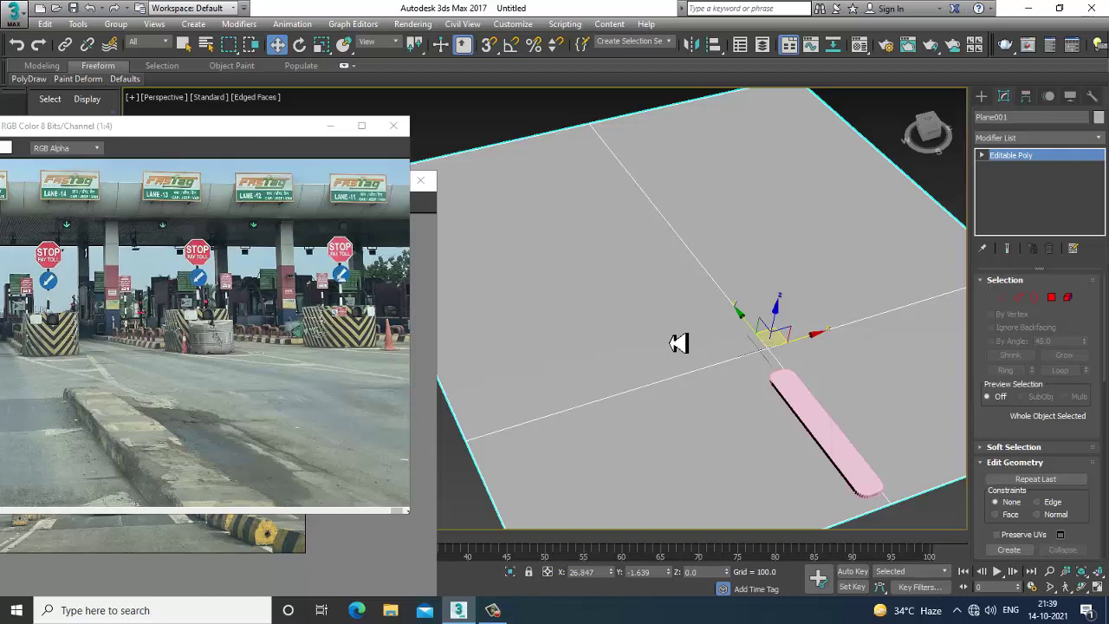
key(alt+w)
right_click(511, 260)
key(alt+w)
scroll(555, 268, up, 5)
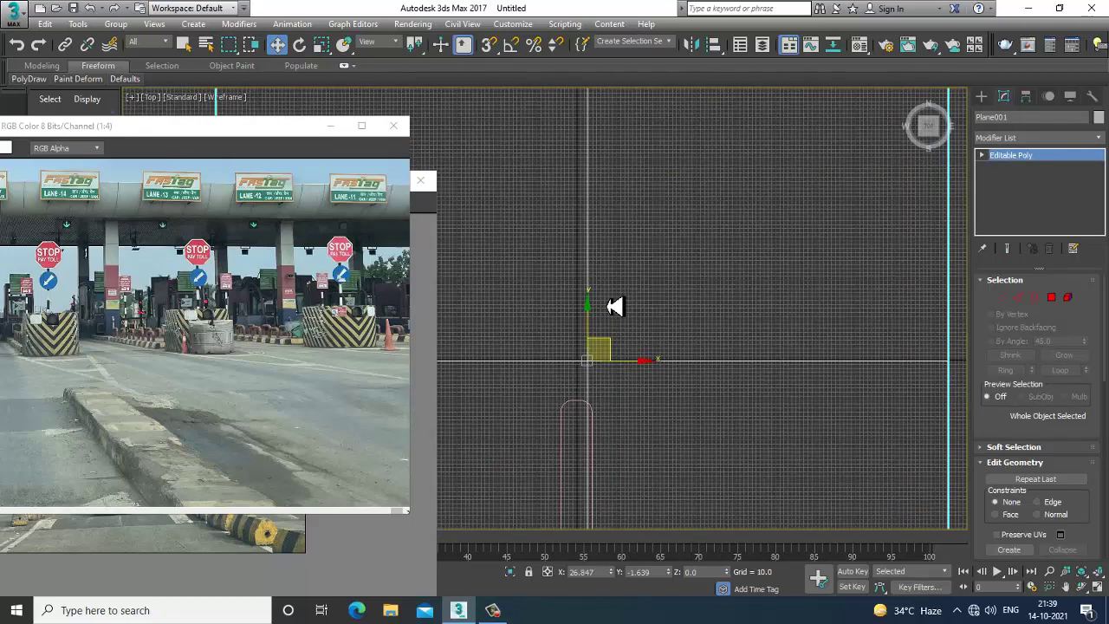
click(982, 97)
click(1063, 191)
drag(571, 264, 604, 301)
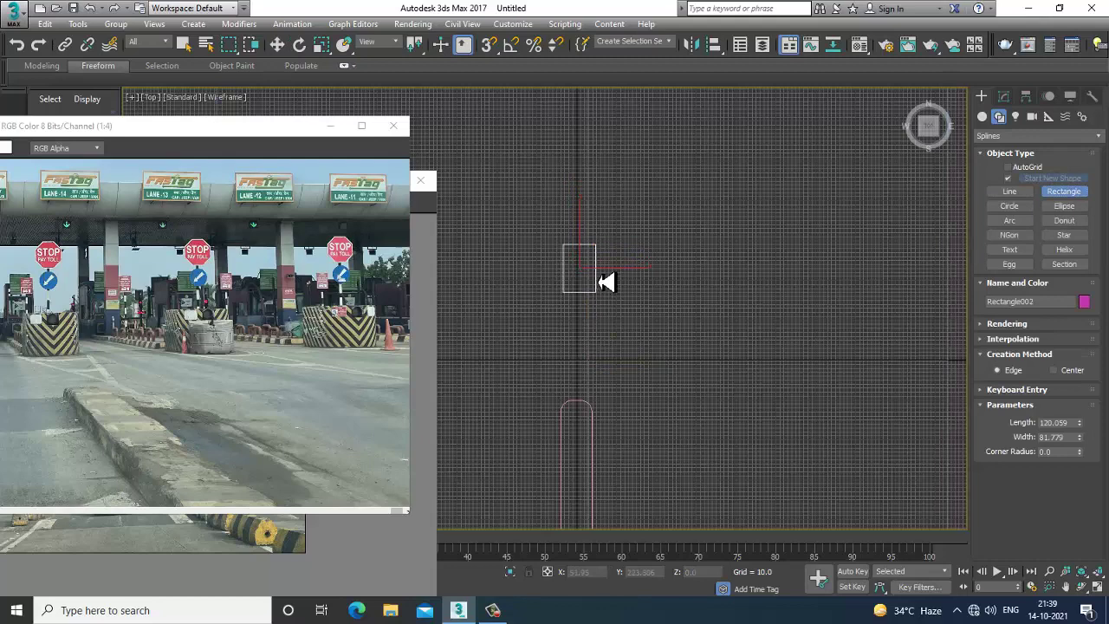
key(w)
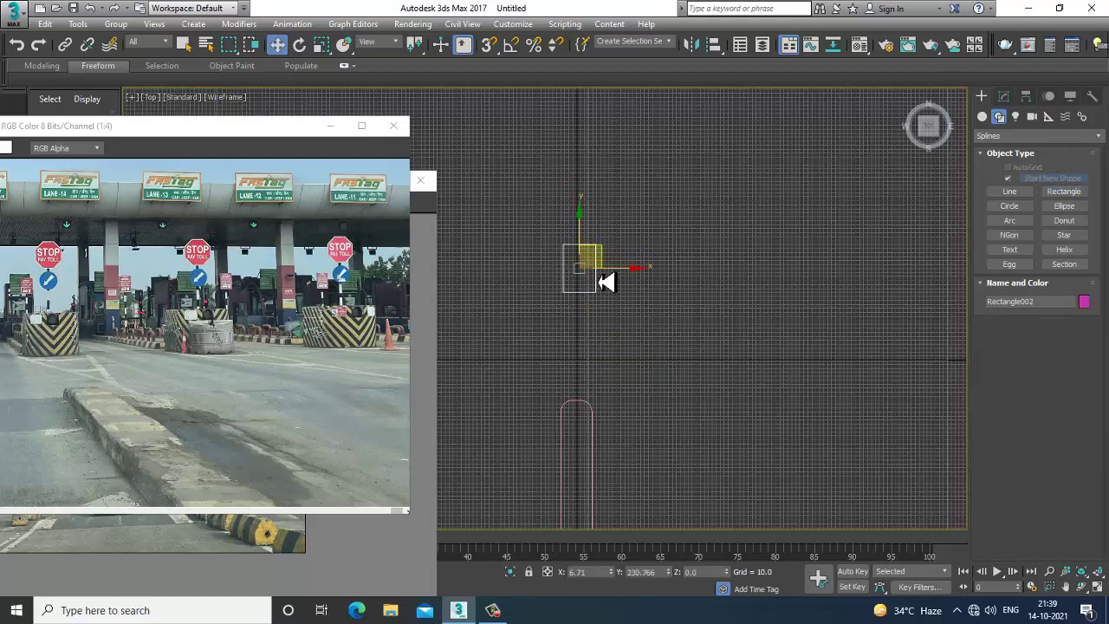
- Convert the new rectangle to an editable spline and move its vertices to widen it slightly and extend its upper edge
click(1004, 96)
right_click(1014, 154)
click(1010, 245)
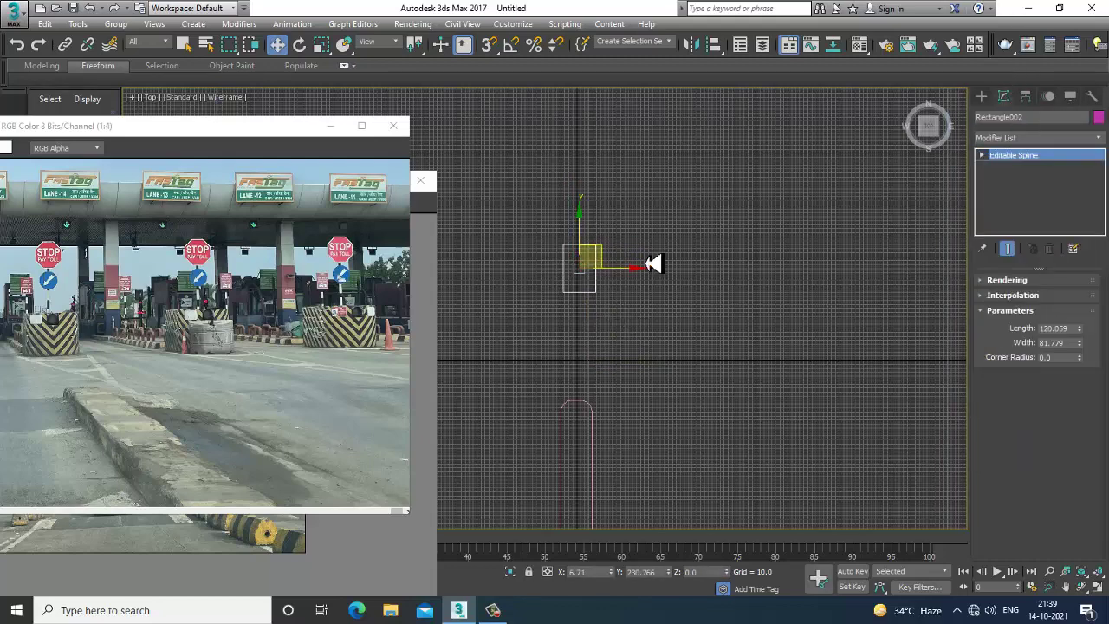
scroll(658, 264, up, 3)
drag(626, 273, 618, 268)
key(1)
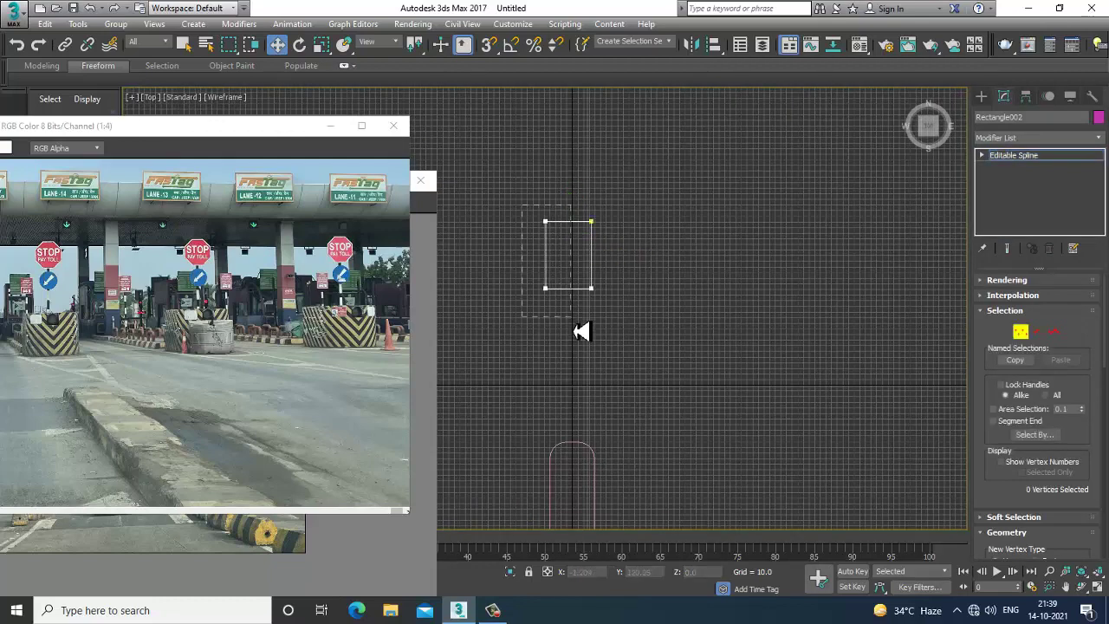
drag(591, 221, 587, 221)
drag(575, 184, 631, 322)
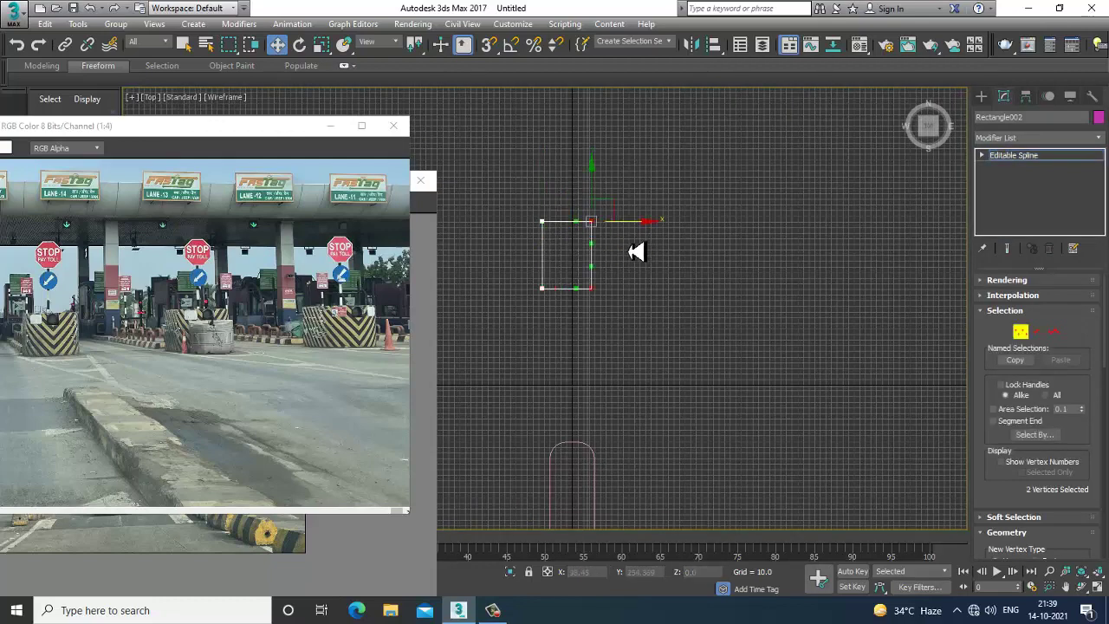
drag(642, 230, 645, 230)
drag(594, 199, 601, 179)
- Fillet the two lower vertices of the barrier outline to form a rounded end facing the divider
drag(518, 279, 689, 355)
scroll(990, 503, down, 8)
scroll(1025, 433, up, 1)
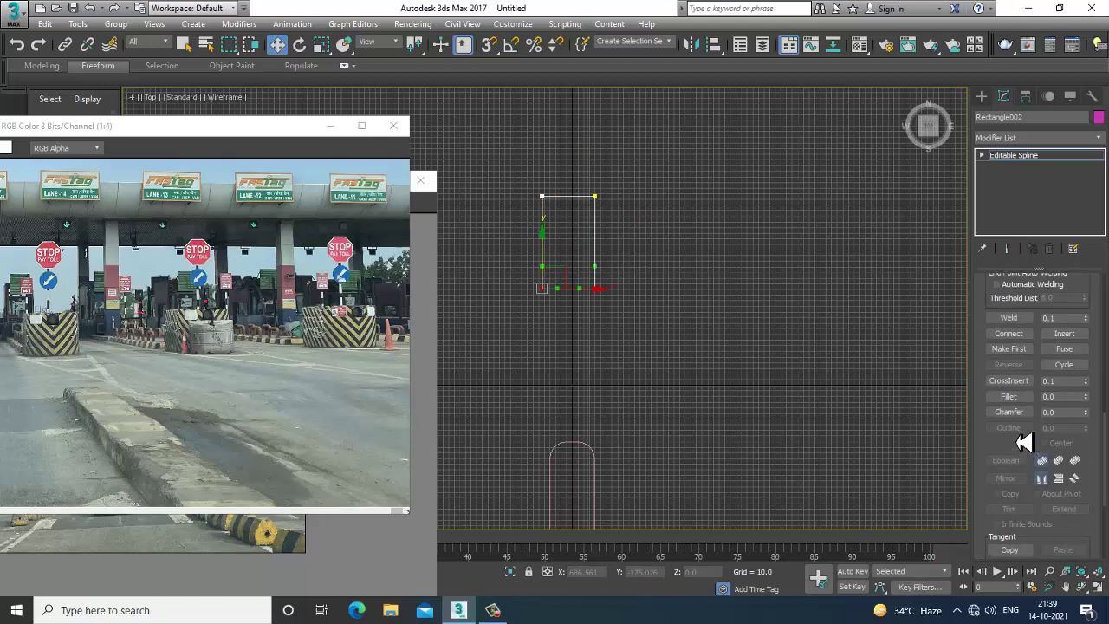
drag(598, 291, 599, 277)
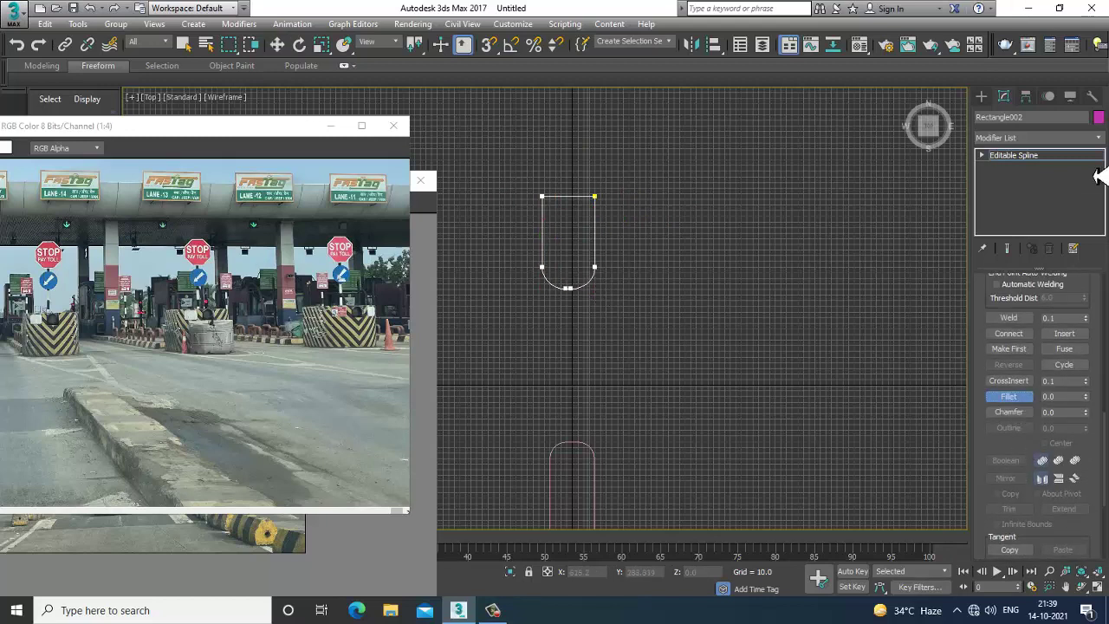
click(1022, 155)
- Extrude the barrier outline by 30 and frame it in the maximized Perspective view
click(1052, 138)
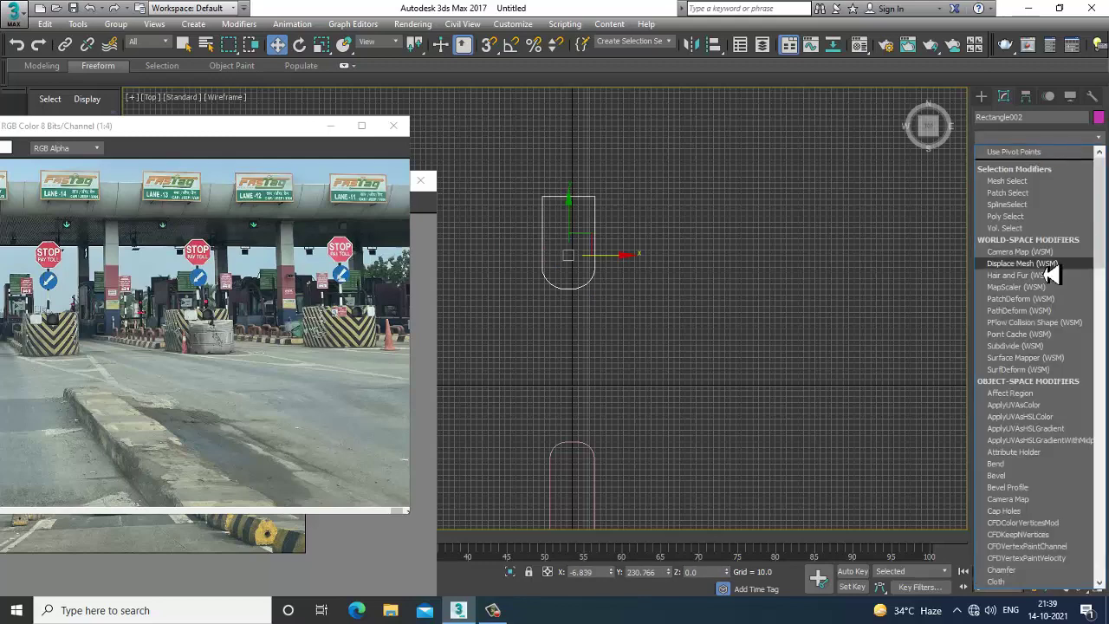
text(ex)
key(Return)
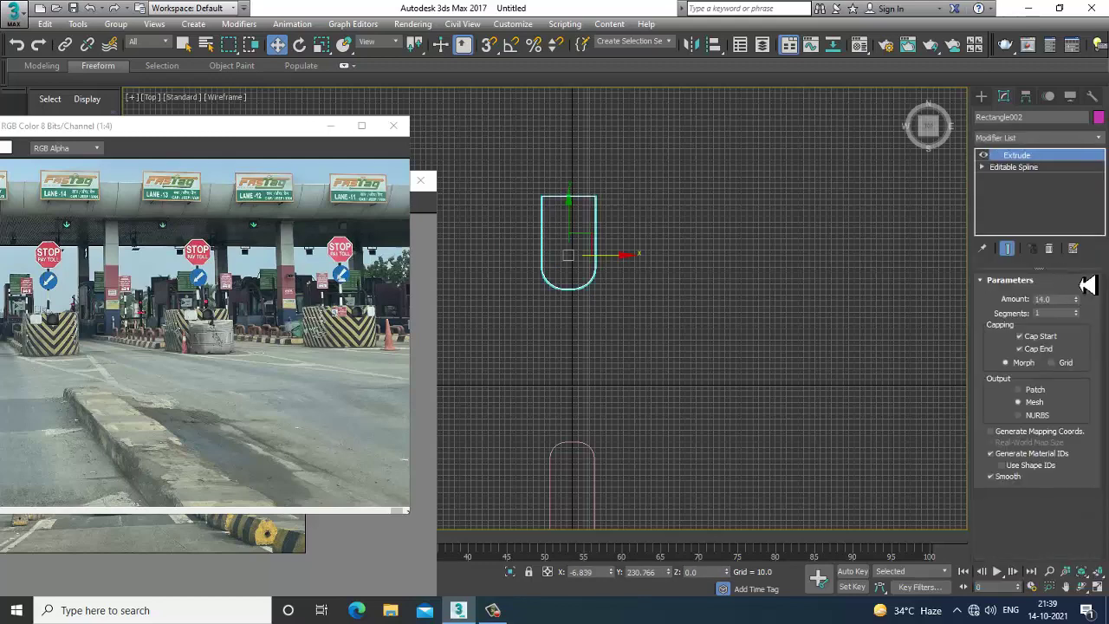
click(1077, 295)
key(alt+w)
middle_drag(752, 465, 735, 459)
key(alt+w)
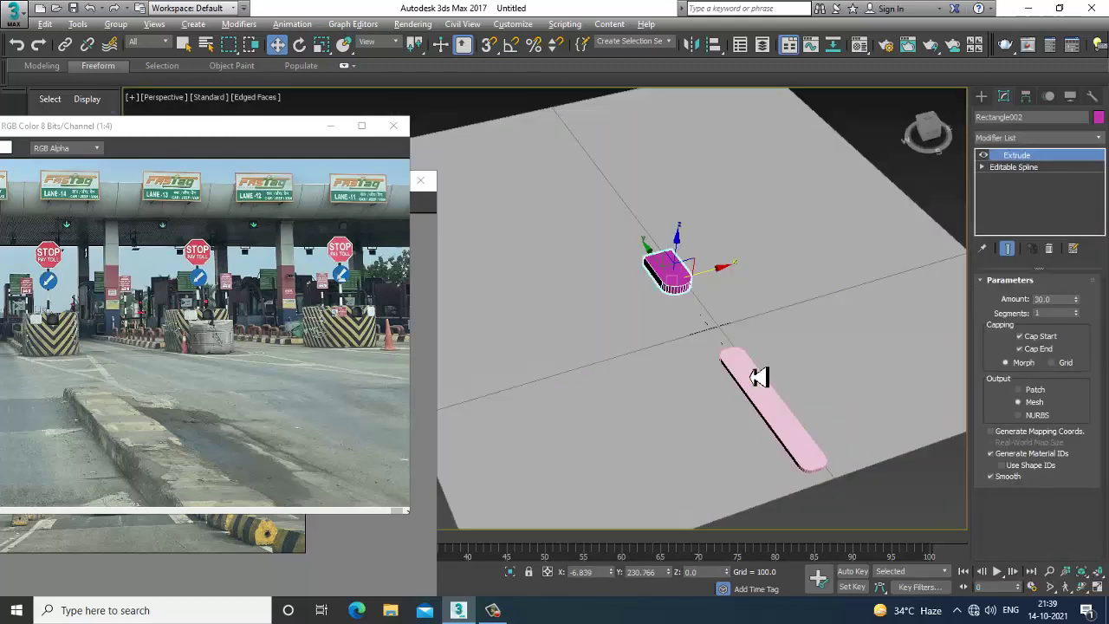
alt+middle_drag(751, 376, 770, 416)
scroll(745, 402, up, 3)
middle_drag(746, 327, 743, 356)
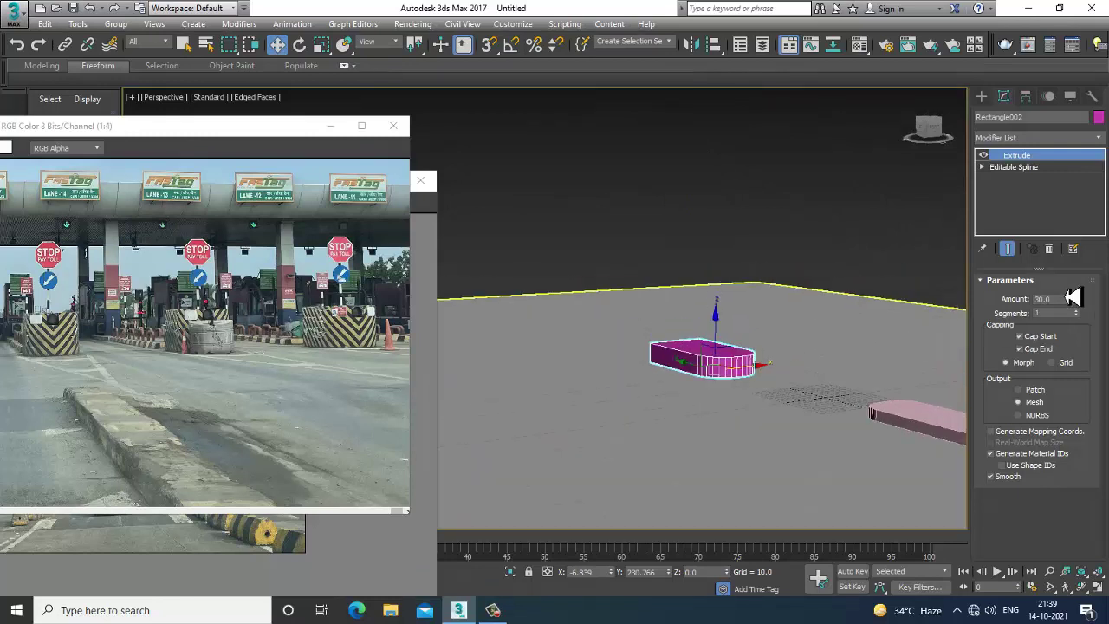
- Increase the barrier's extrusion height and place one copy of the road divider beyond the barrier's flat end, in line with it
drag(1084, 305, 1079, 211)
alt+middle_drag(810, 343, 883, 321)
click(853, 299)
scroll(856, 301, down, 3)
shift+drag(875, 307, 628, 300)
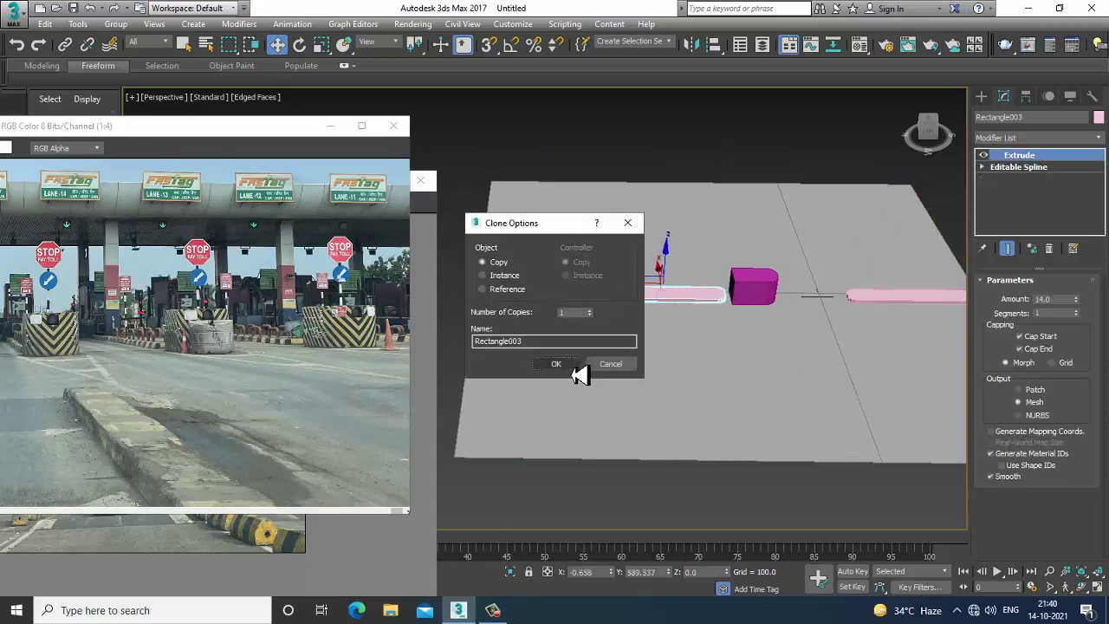
click(571, 367)
- Draw an open three-sided line as an upside-down U on top of the divider copy's outer end in the maximized Left view
alt+middle_drag(648, 339, 637, 335)
scroll(638, 335, up, 8)
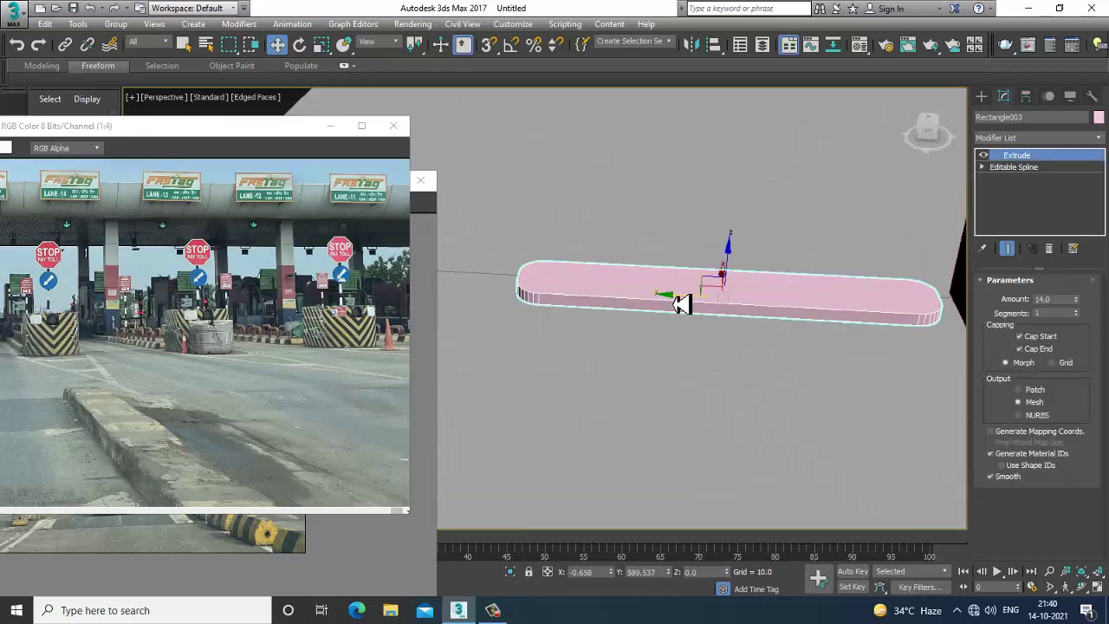
key(alt+w)
right_click(511, 398)
key(alt+w)
key(z)
middle_drag(698, 337, 899, 337)
scroll(719, 344, up, 3)
scroll(745, 342, down, 2)
scroll(714, 336, down, 2)
click(983, 99)
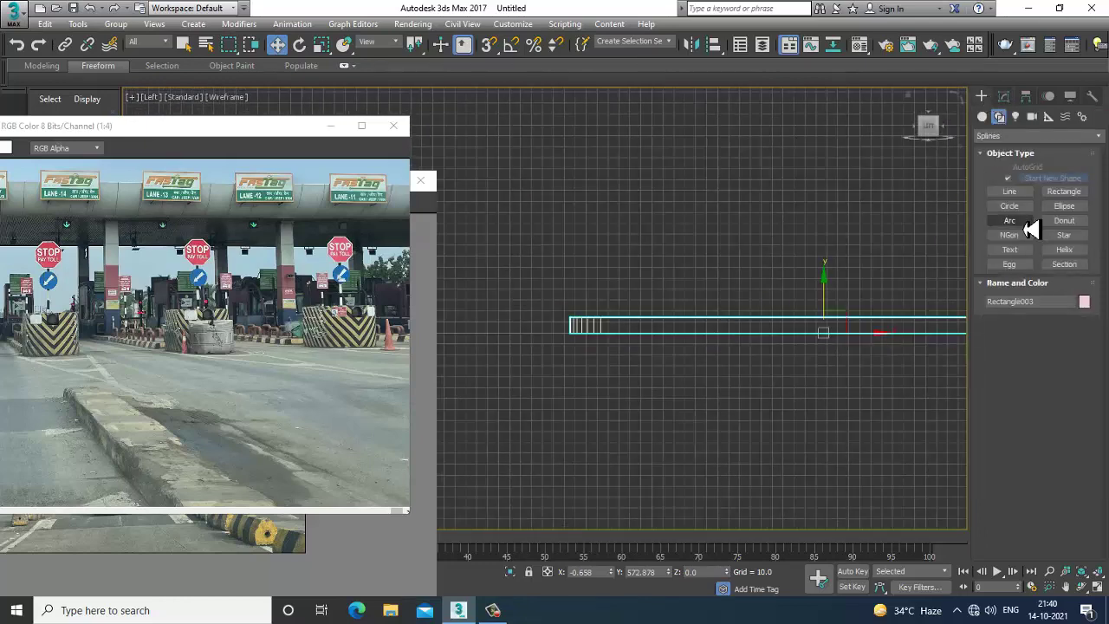
click(1009, 190)
click(643, 332)
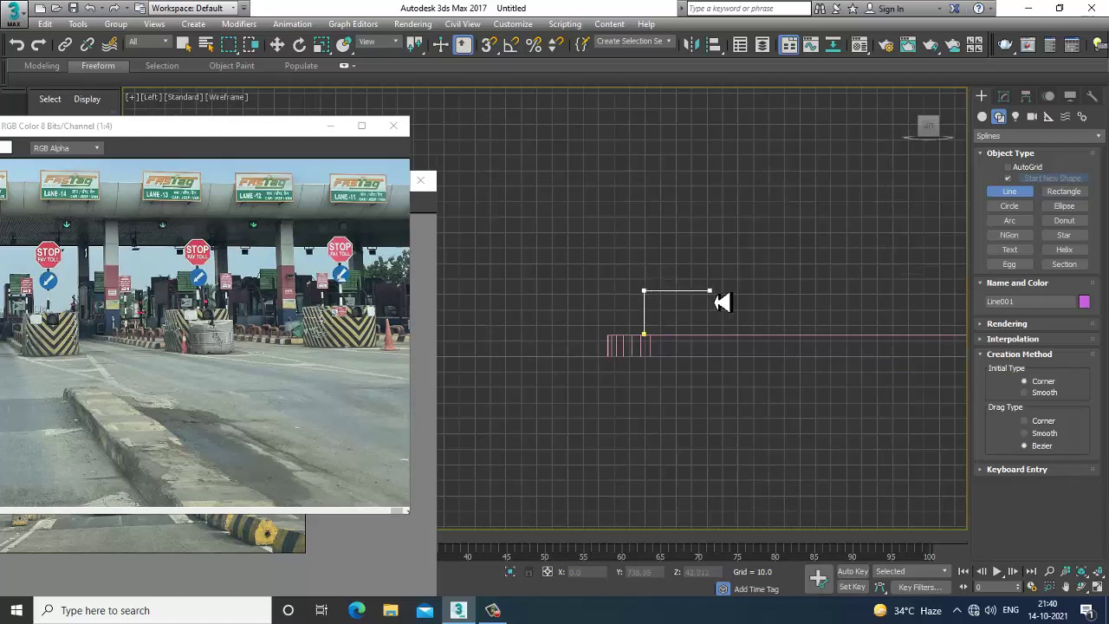
right_click(766, 344)
- Fillet the two upper vertices of the U-shaped line by about 18.7 to round the hoop's corners
key(1)
drag(639, 310, 774, 373)
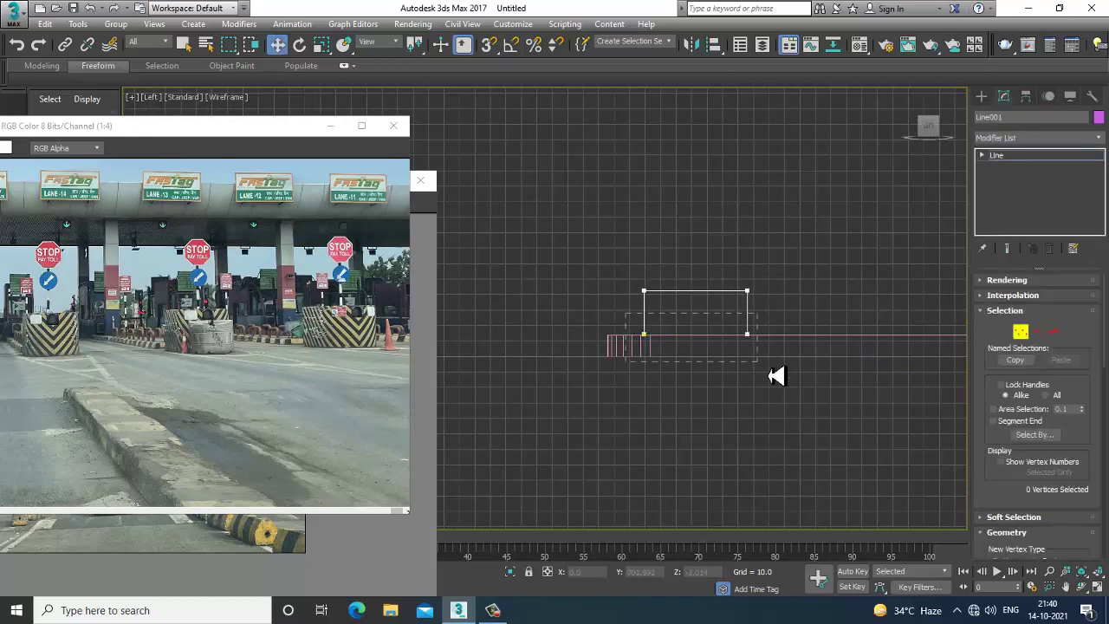
key(w)
scroll(697, 346, up, 2)
key(1)
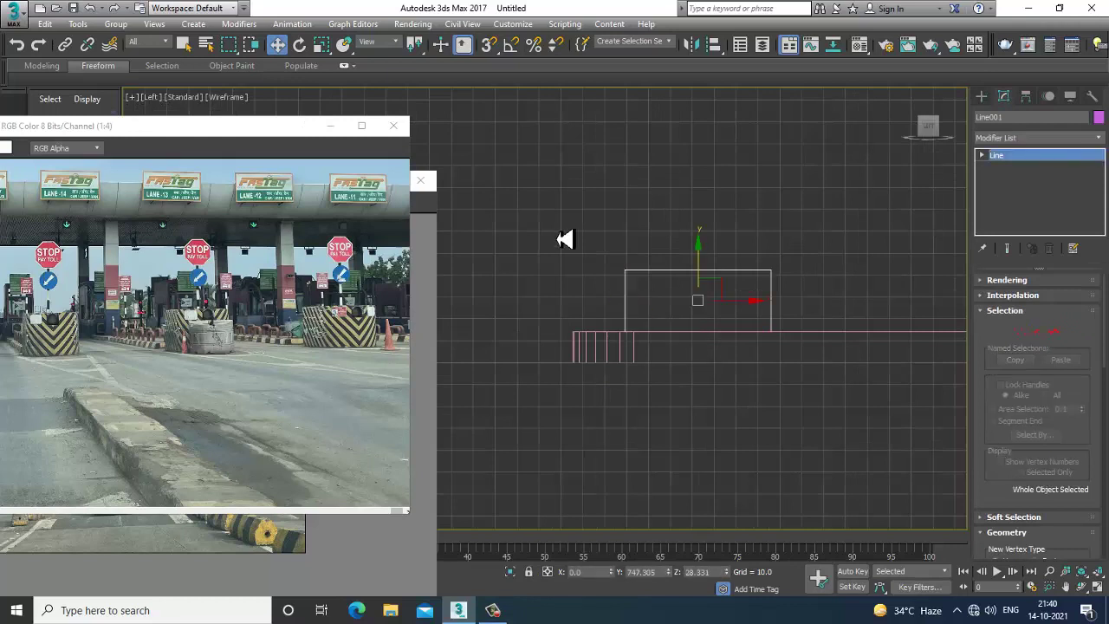
drag(700, 282, 600, 227)
click(639, 270)
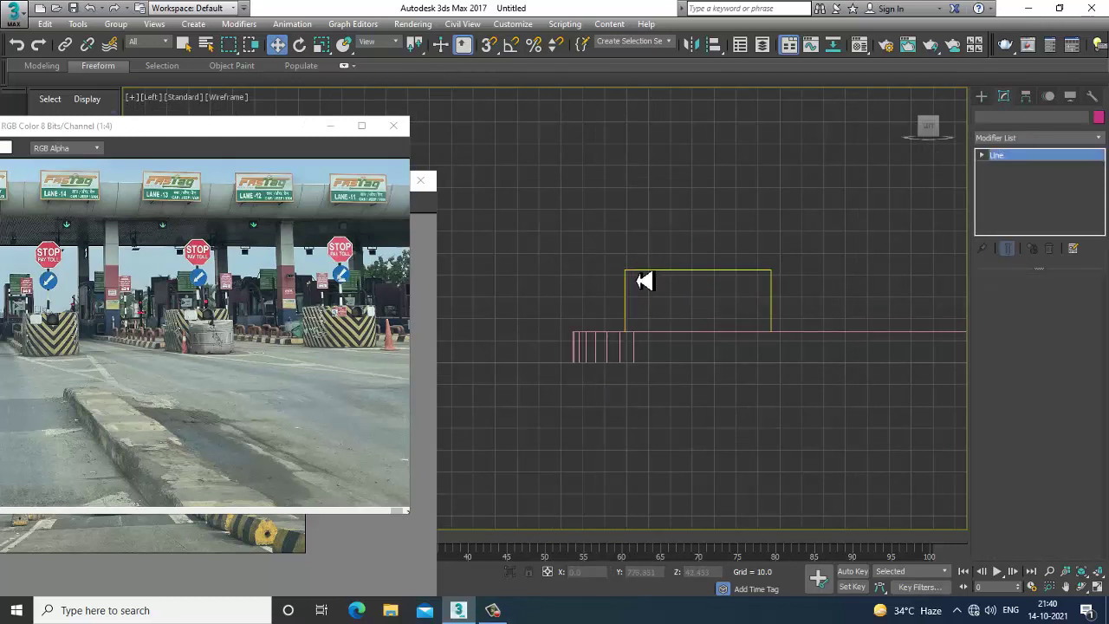
key(1)
scroll(985, 347, down, 5)
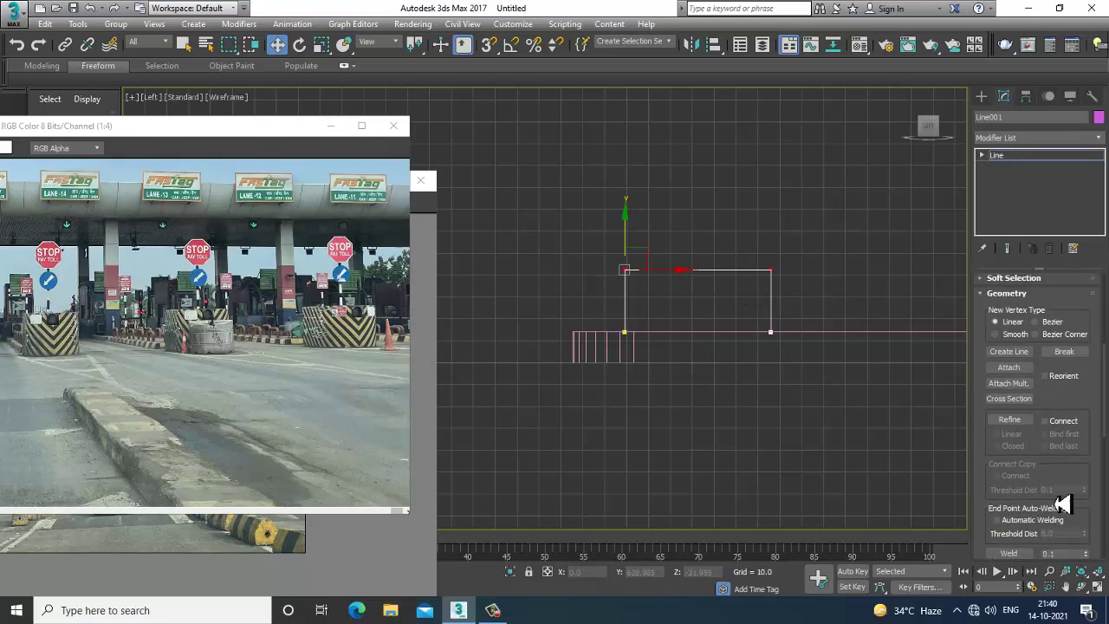
scroll(1083, 491, down, 5)
click(1007, 462)
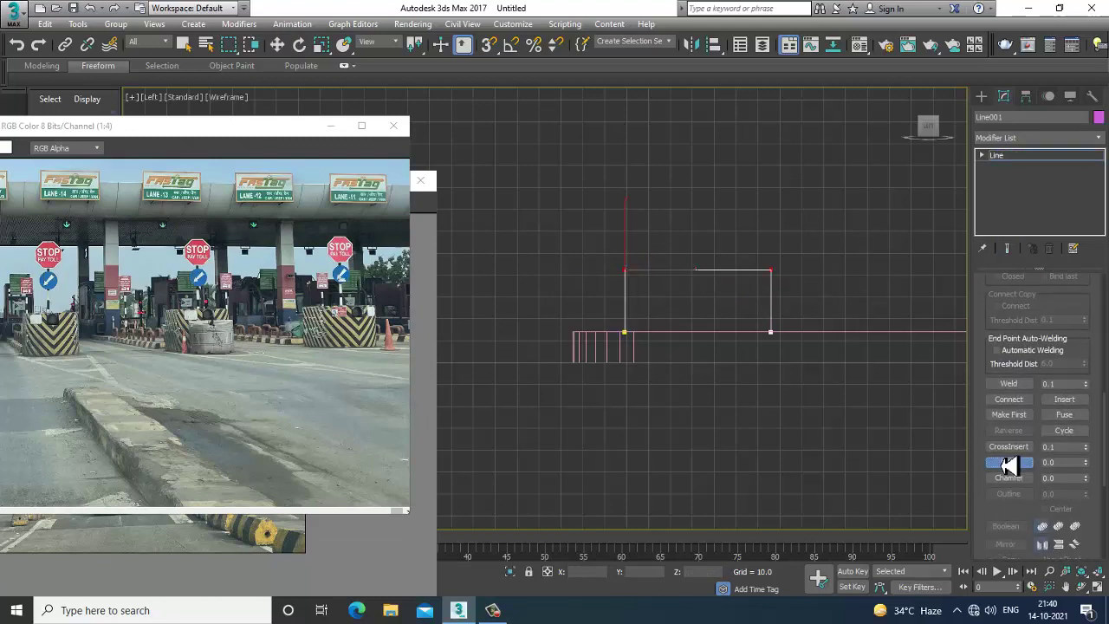
drag(772, 279, 765, 244)
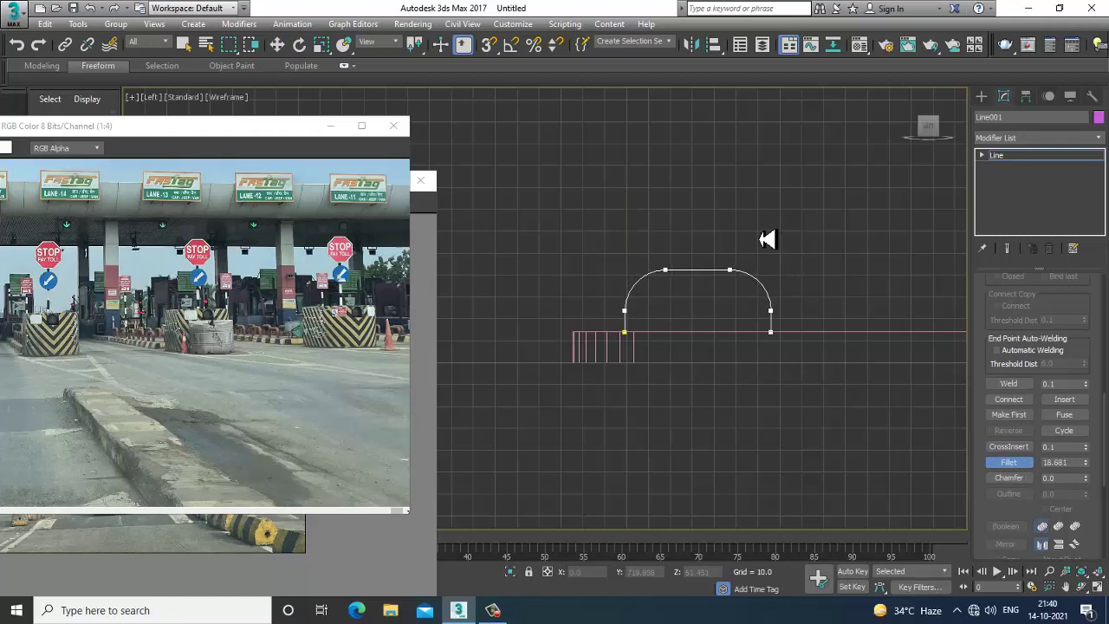
click(1023, 156)
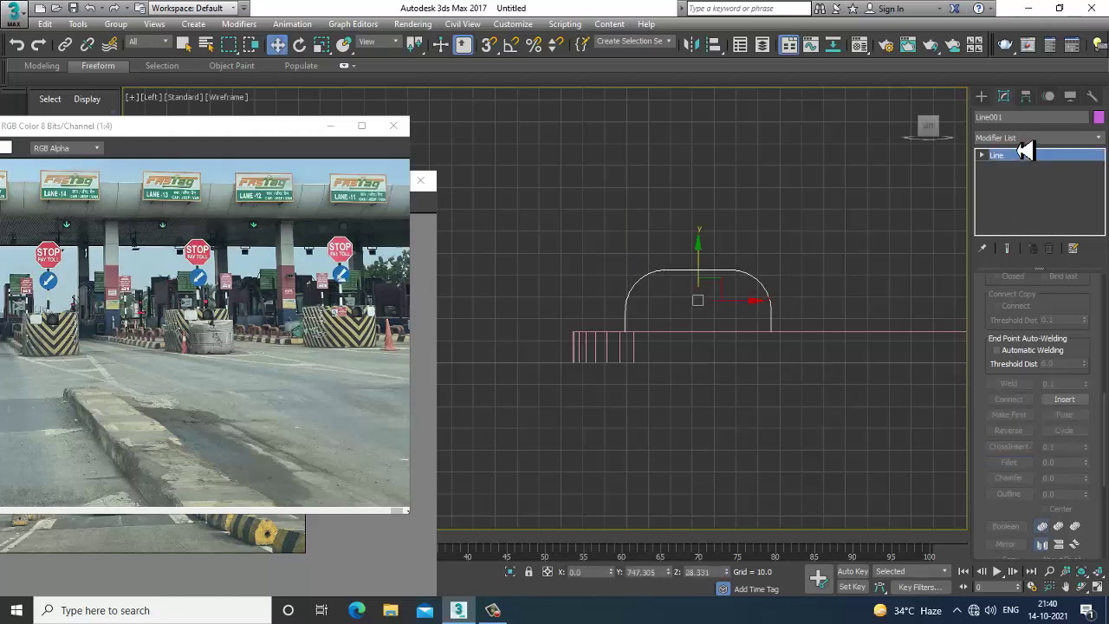
- Enable the hoop spline in the viewport as a radial tube about 5.93 thick
drag(992, 338, 991, 610)
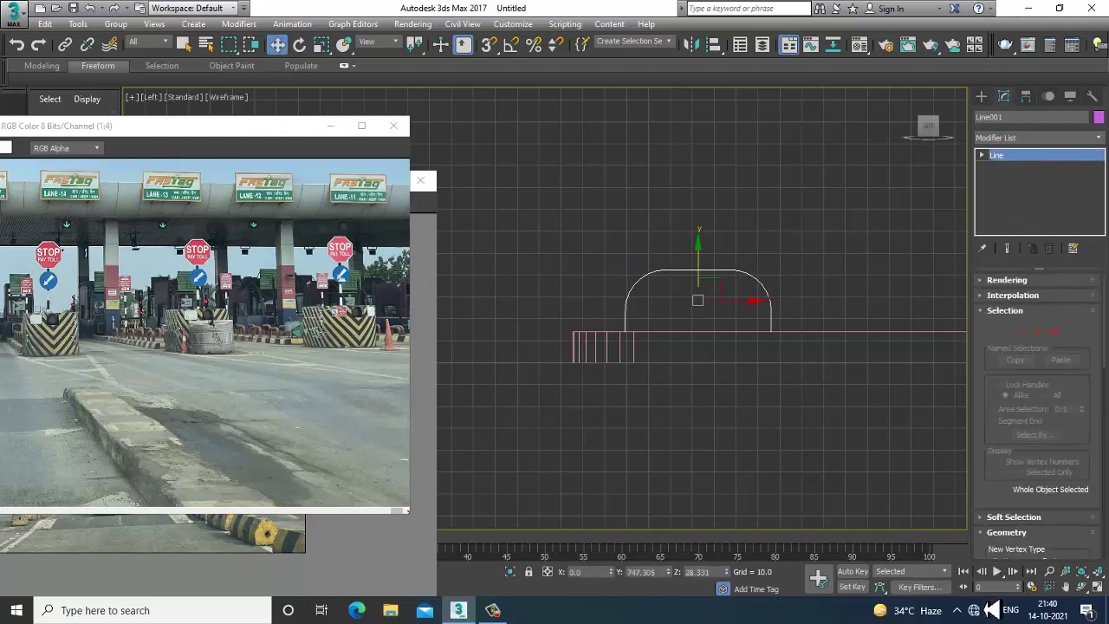
click(996, 283)
click(989, 305)
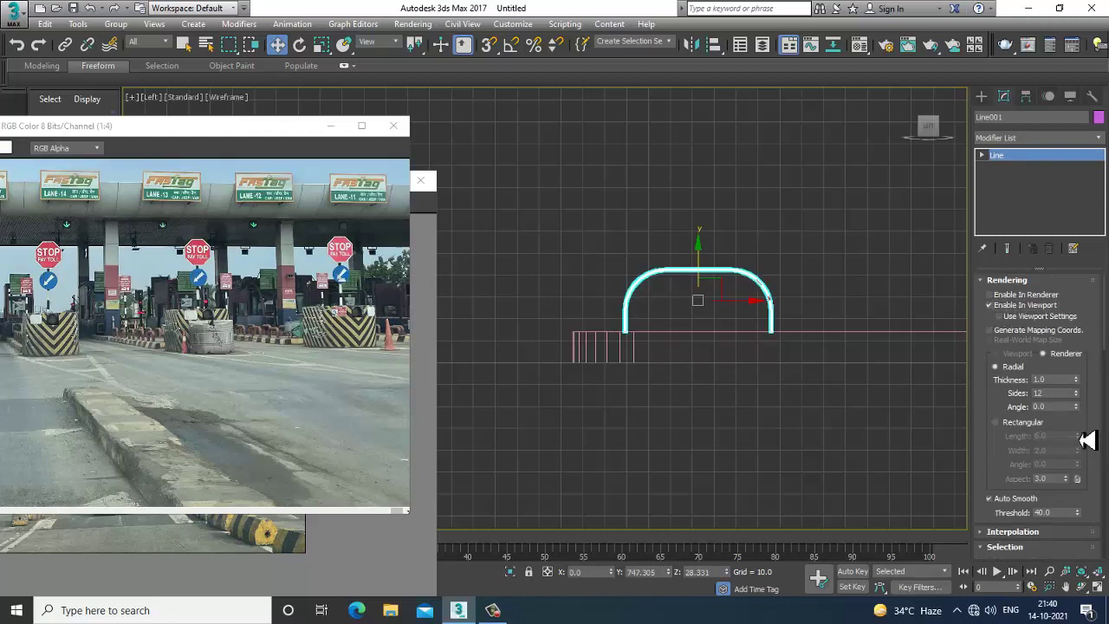
drag(1076, 380, 1028, 51)
- Copy the tubular hoop across the divider copy to its opposite long edge in the maximized Perspective view
key(alt+w)
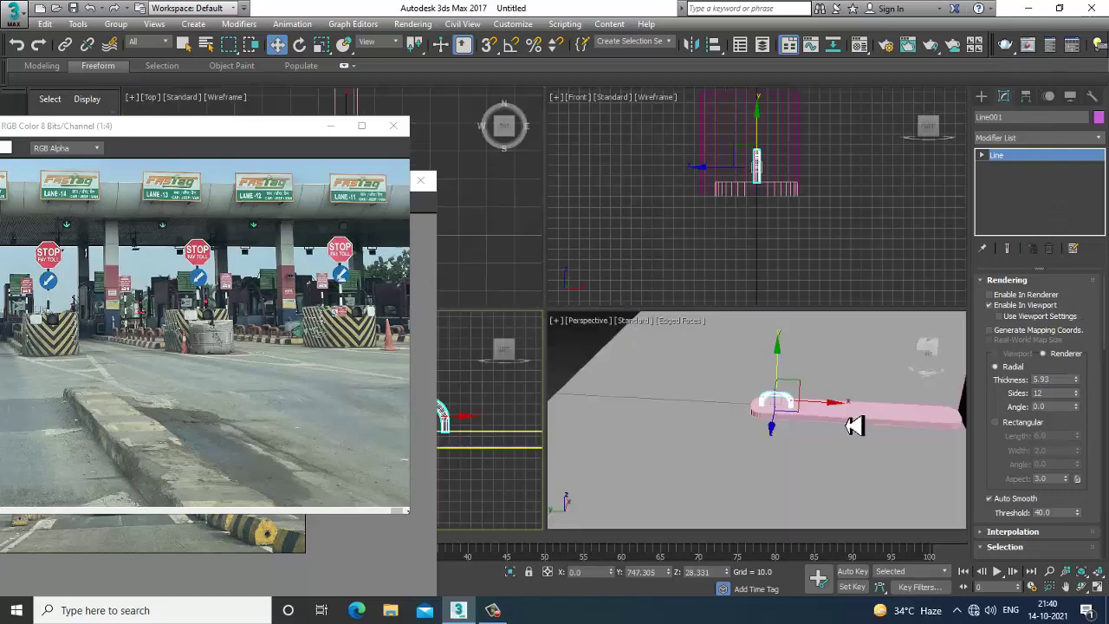
middle_click(853, 425)
key(z)
key(alt+w)
mouse_move(849, 425)
alt+middle_down()
mouse_move(733, 421)
mouse_move(765, 324)
mouse_move(702, 344)
mouse_move(708, 379)
mouse_move(678, 360)
alt+middle_up()
scroll(715, 405, down, 3)
shift+drag(674, 336, 770, 333)
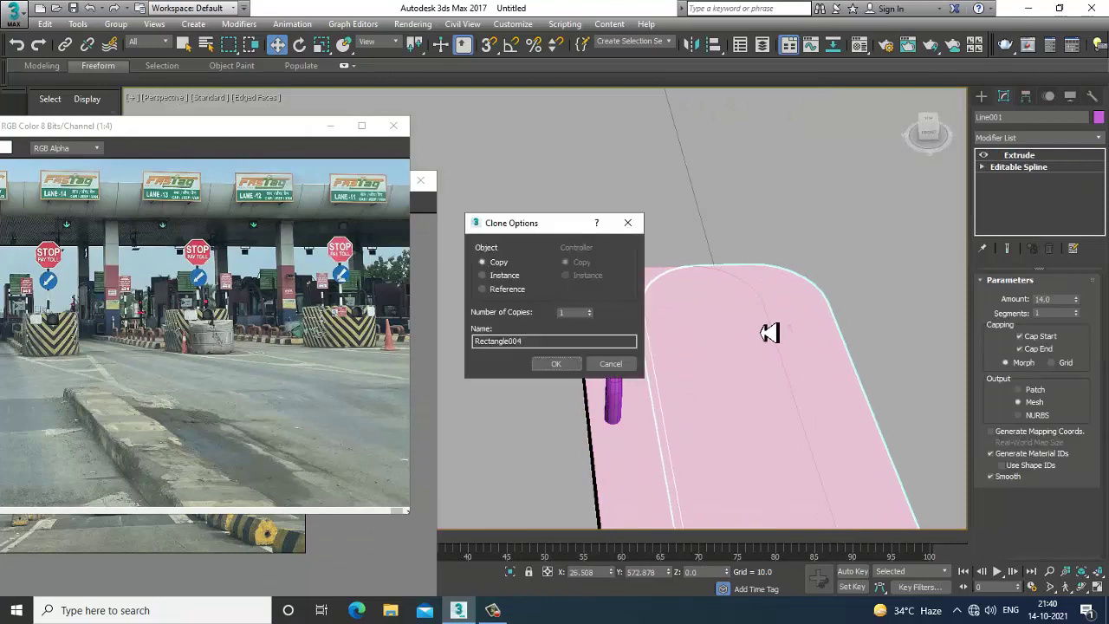
click(611, 364)
click(614, 376)
shift+drag(665, 343, 810, 329)
click(567, 366)
- Select both hoops and copy the pair along the divider copy toward the barrier, making five pairs in total
mouse_move(572, 372)
alt+middle_down()
mouse_move(698, 354)
mouse_move(639, 292)
mouse_move(653, 396)
alt+middle_up()
ctrl+click(639, 316)
scroll(648, 327, down, 4)
shift+drag(510, 337, 585, 336)
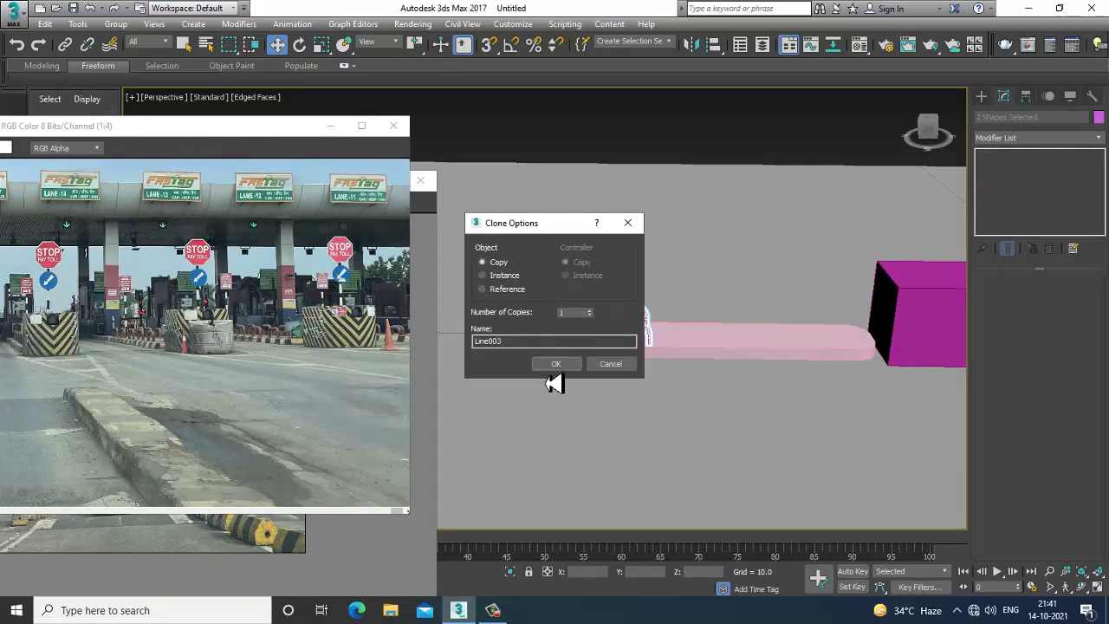
click(558, 364)
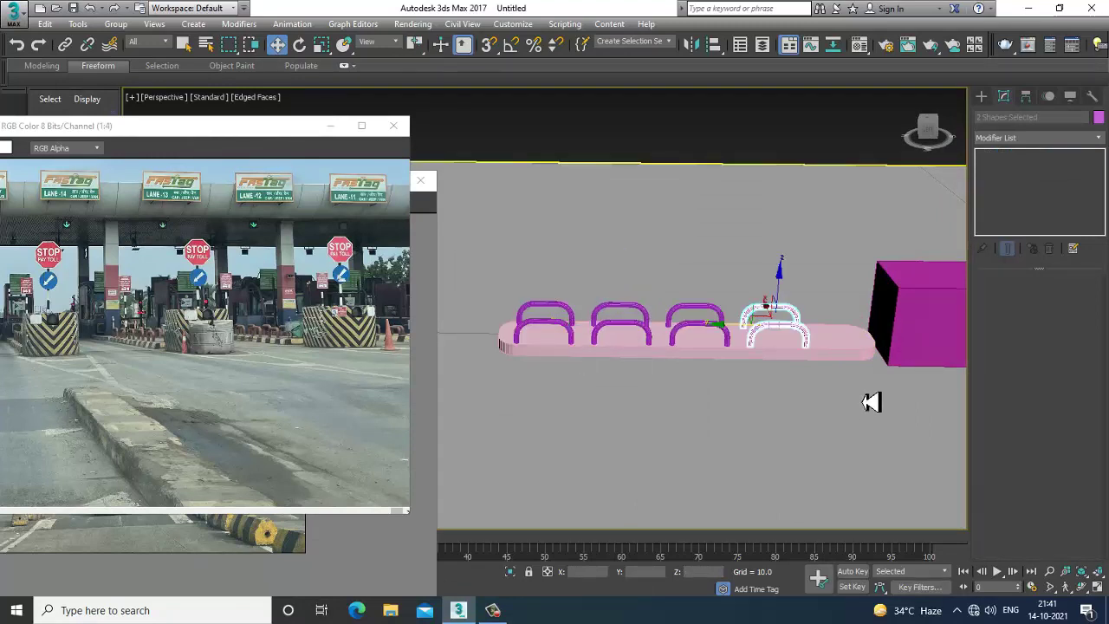
middle_drag(872, 401, 649, 341)
shift+drag(640, 340, 700, 337)
click(556, 364)
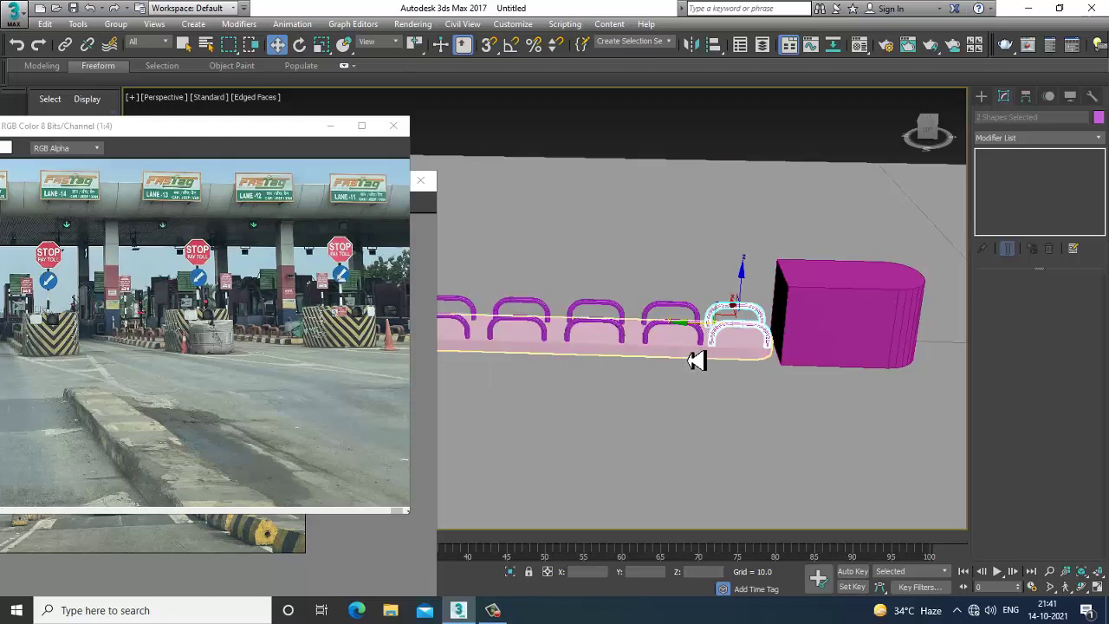
- Move the four vertices at the hooped divider's barrier-side end about 8 units toward the barrier to lengthen it
click(702, 348)
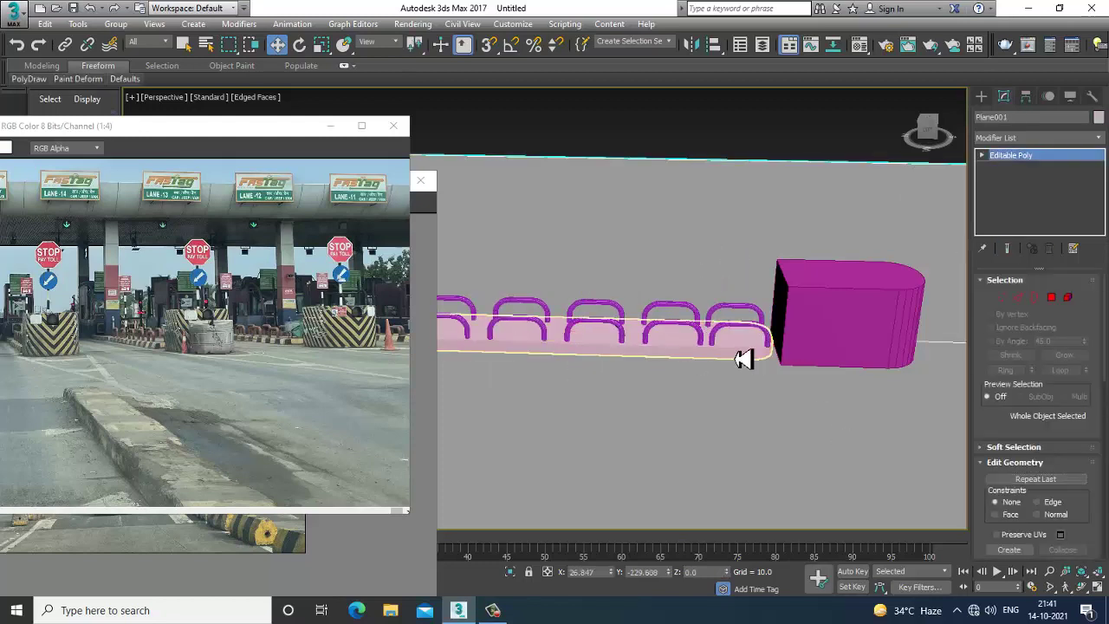
key(ctrl+z)
click(981, 167)
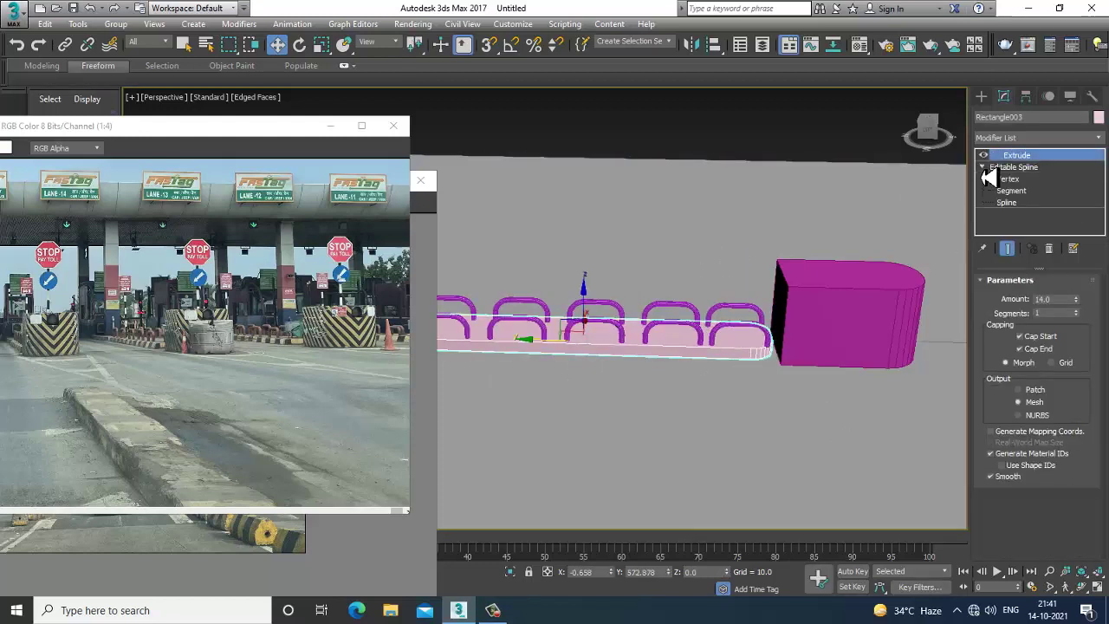
click(1003, 179)
drag(674, 260, 812, 432)
drag(797, 364, 743, 351)
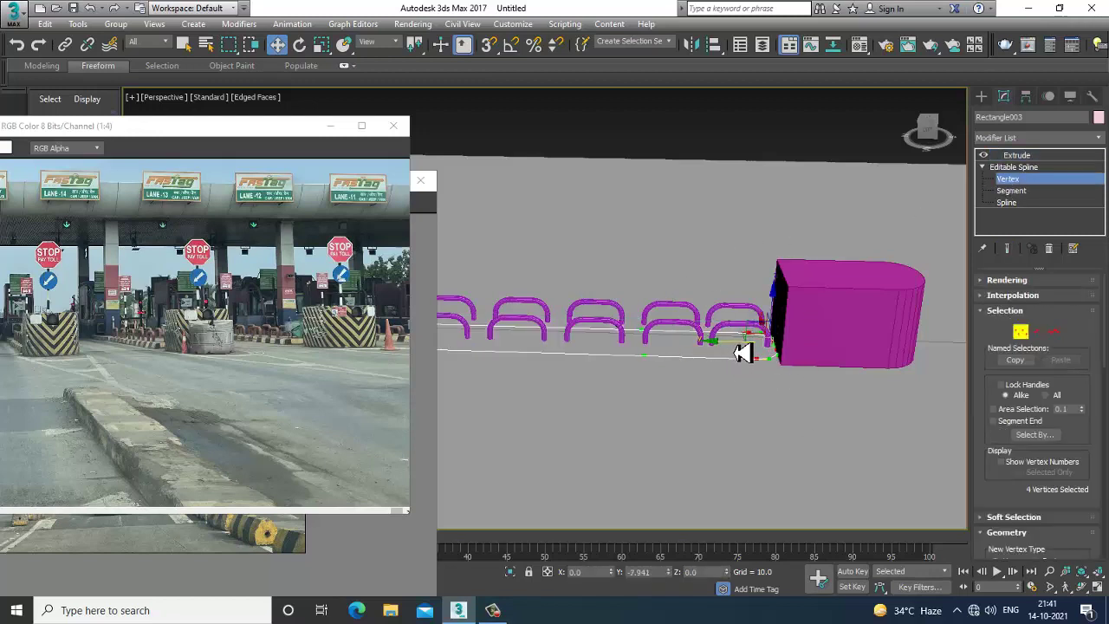
click(1023, 166)
- Select the hooped divider with all its hoops and move them together about 13 units along Y, away from the barrier
scroll(805, 354, down, 4)
alt+middle_drag(766, 360, 583, 257)
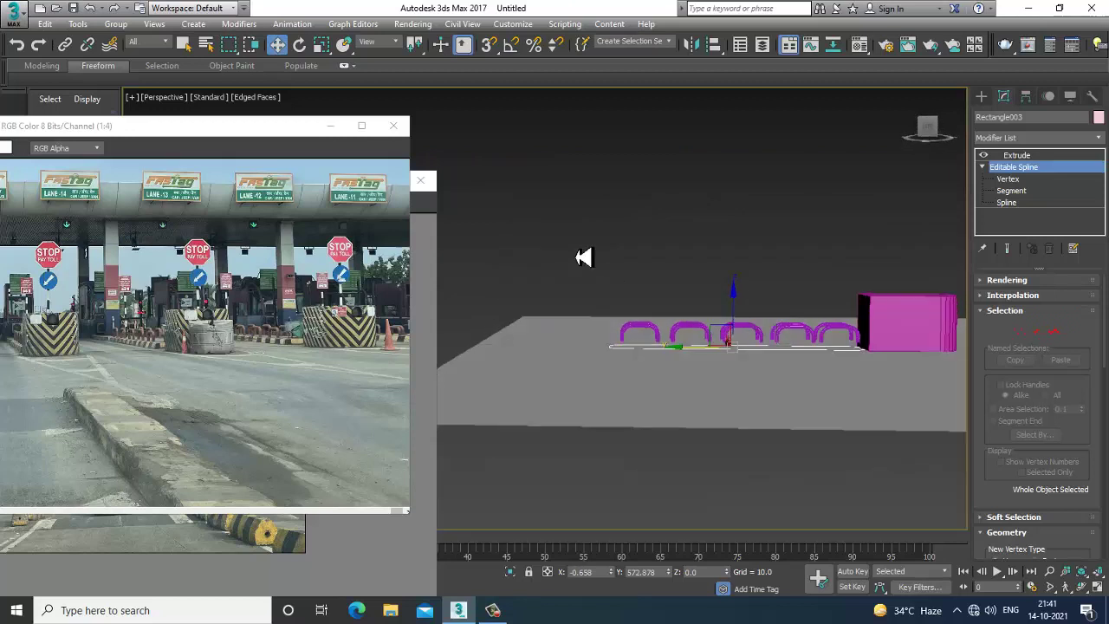
drag(834, 394, 852, 388)
alt+click(840, 387)
alt+middle_drag(838, 386, 828, 441)
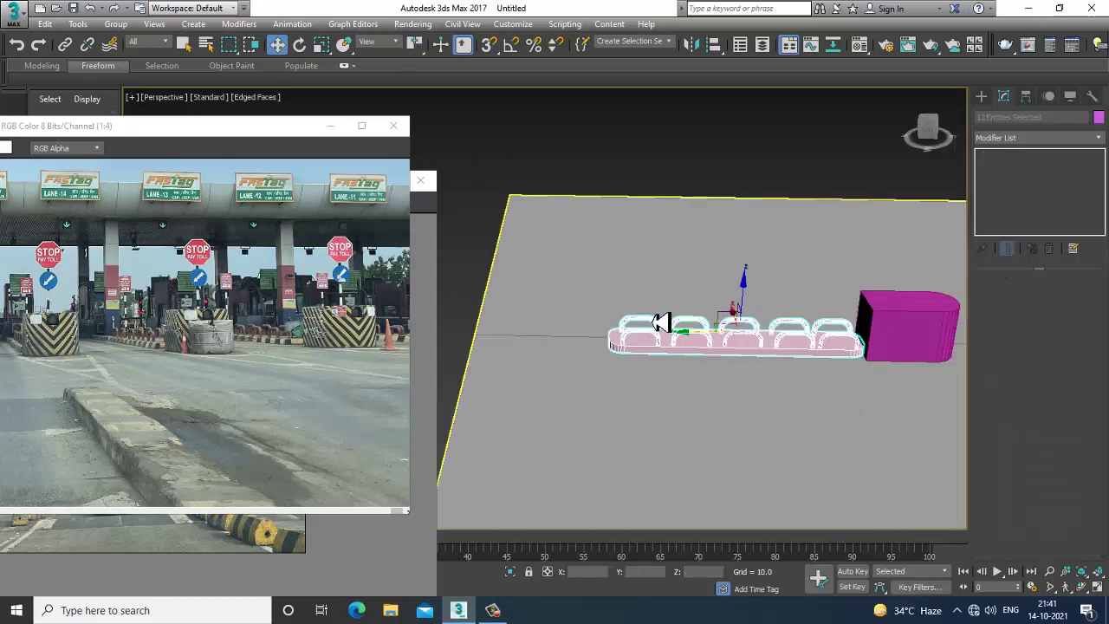
drag(700, 344, 693, 343)
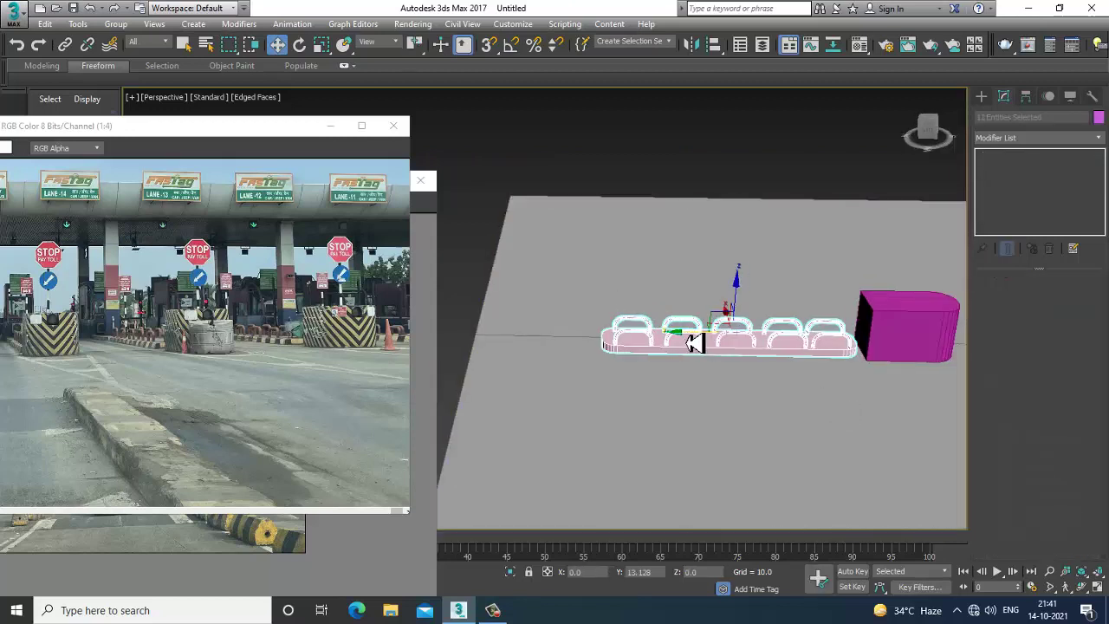
click(820, 174)
- Extend the ground plane by moving its three end vertices outward along Y, beyond the hooped divider's outer end
alt+middle_drag(821, 173, 745, 367)
alt+middle_drag(622, 377, 700, 376)
scroll(148, 366, up, 2)
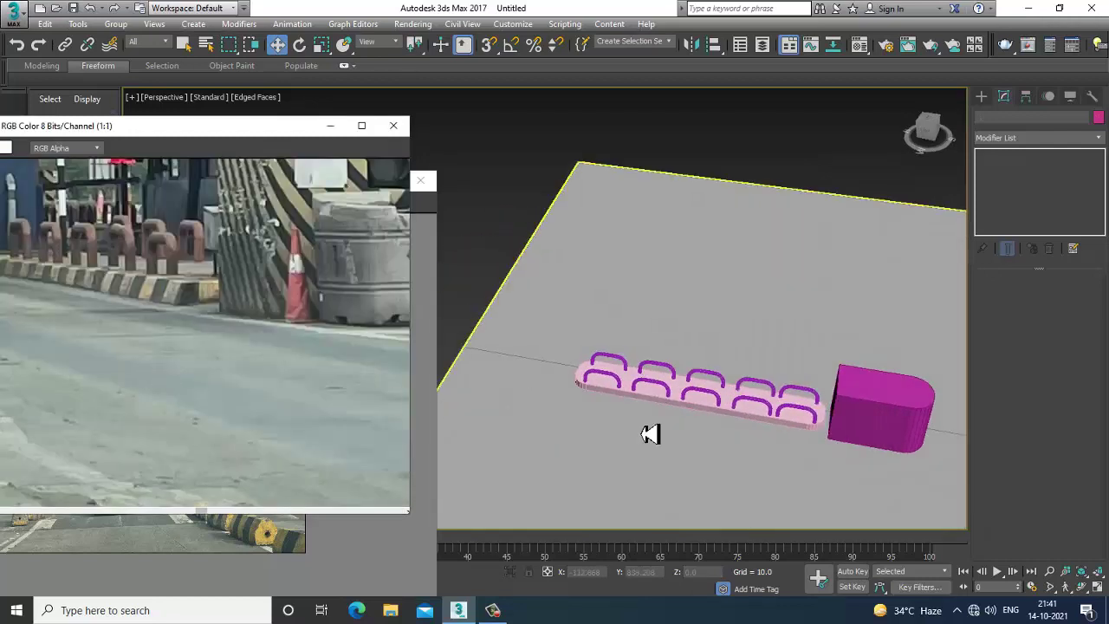
click(616, 448)
scroll(616, 448, down, 4)
alt+middle_drag(616, 448, 475, 153)
key(1)
drag(616, 529, 616, 532)
drag(500, 318, 352, 318)
middle_drag(760, 336, 865, 371)
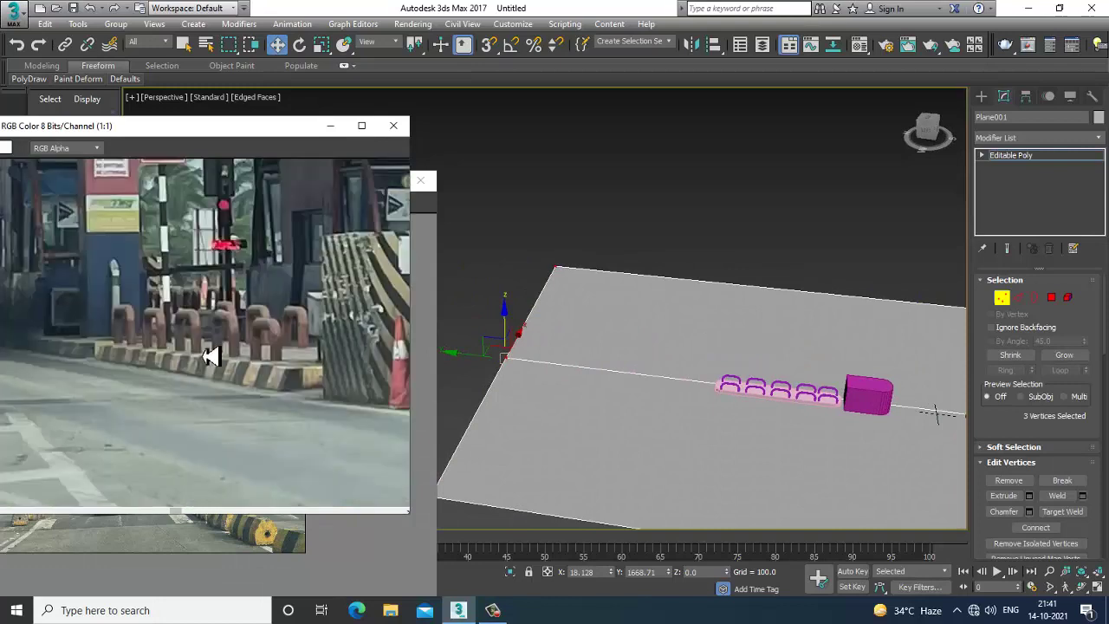
middle_drag(138, 358, 193, 378)
scroll(196, 383, down, 1)
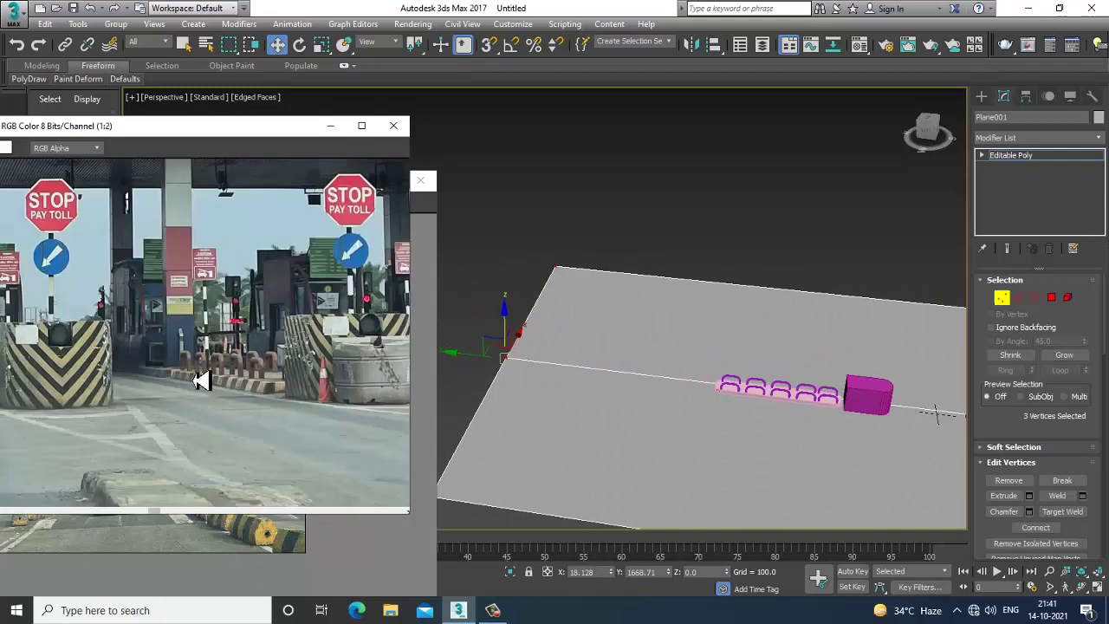
scroll(742, 408, up, 5)
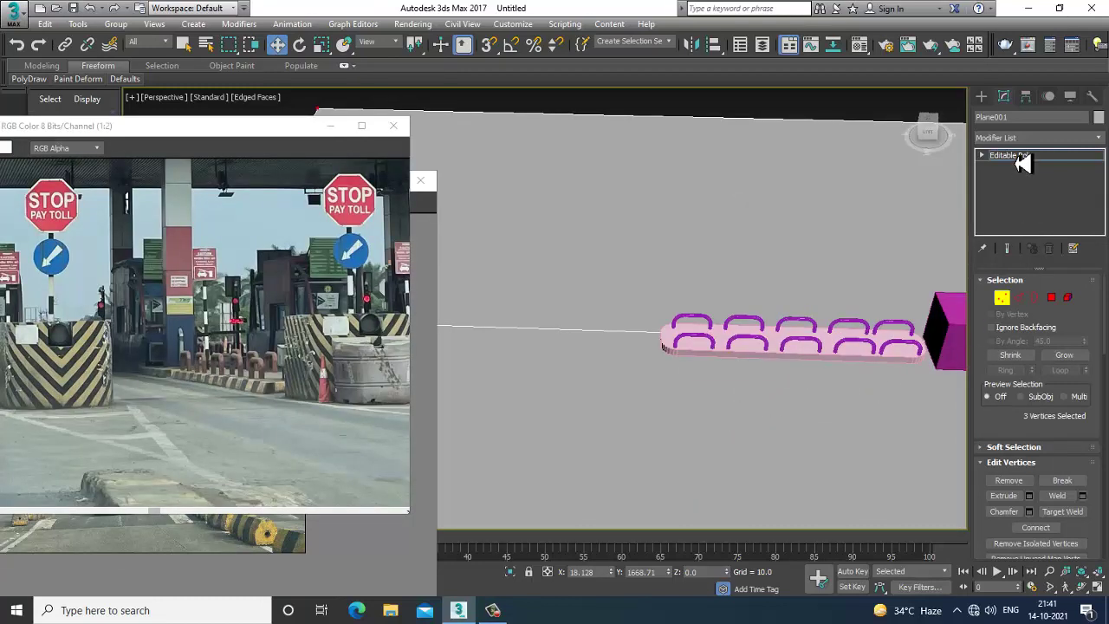
click(1015, 157)
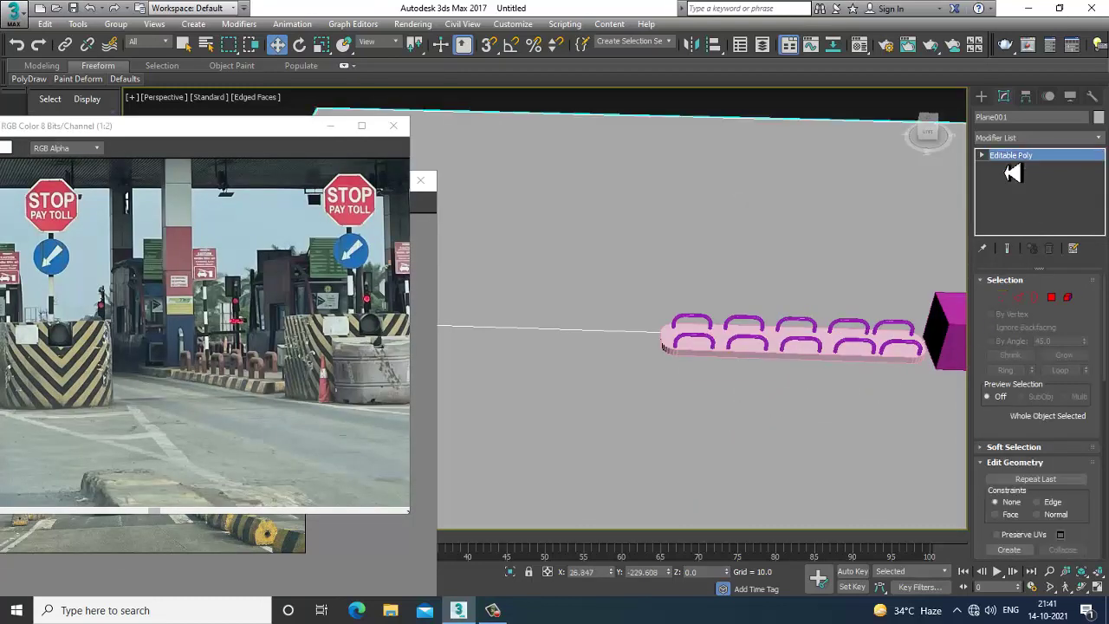
- Place one copy of the hooped divider's base end to end with it, on the side away from the barrier
click(750, 360)
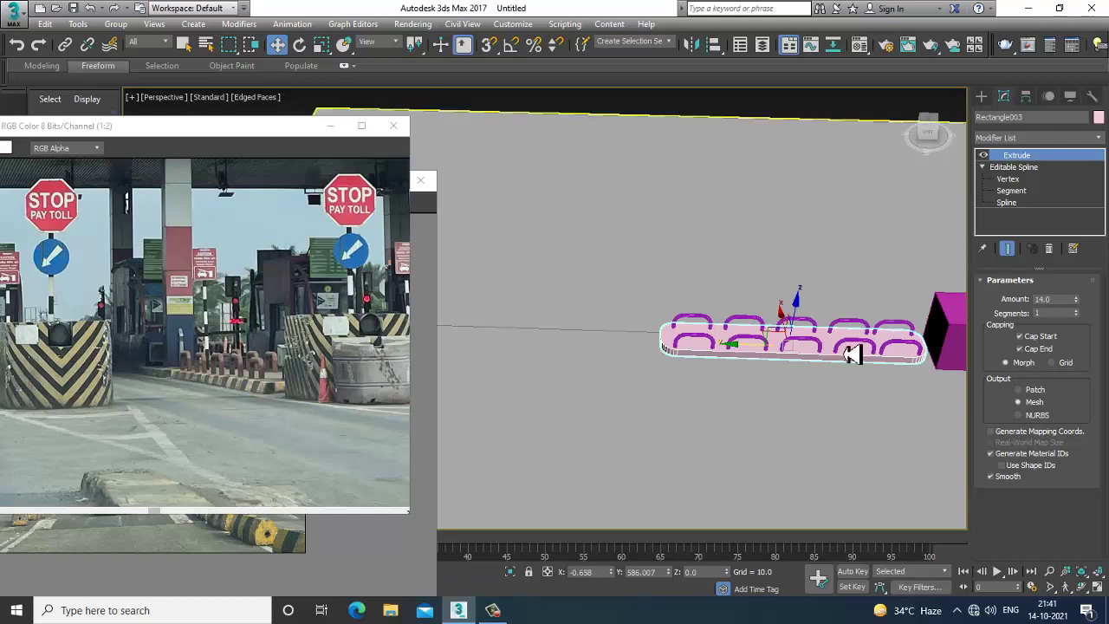
shift+drag(756, 357, 495, 364)
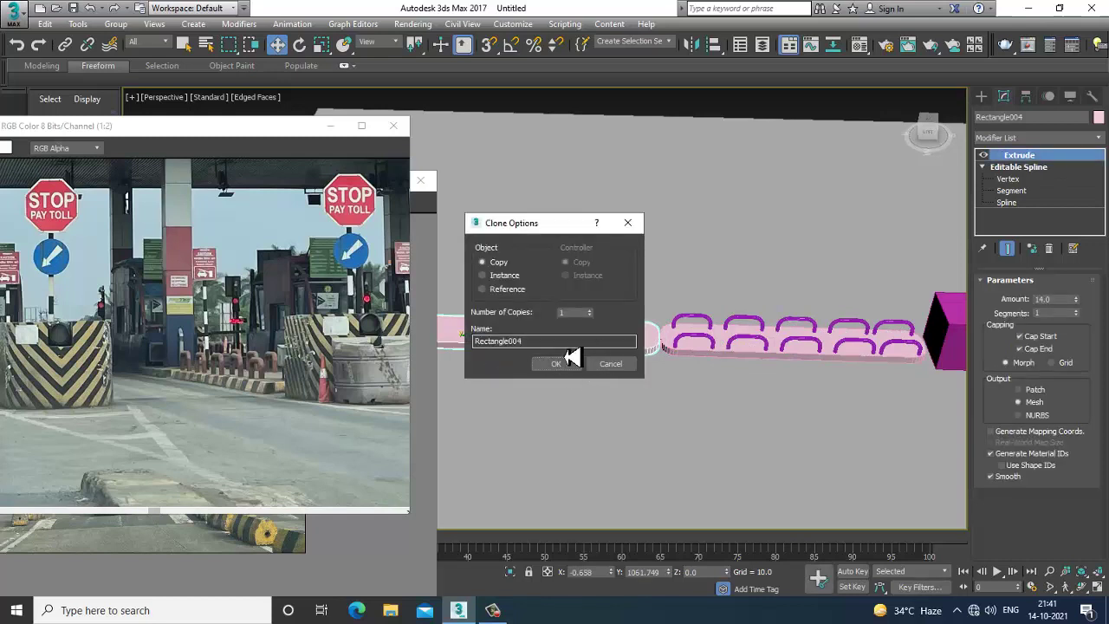
click(567, 363)
- Draw a square box column about 58 by 58 and 241 units high on the copied divider, near the end facing the hooped divider
alt+middle_drag(687, 326, 723, 344)
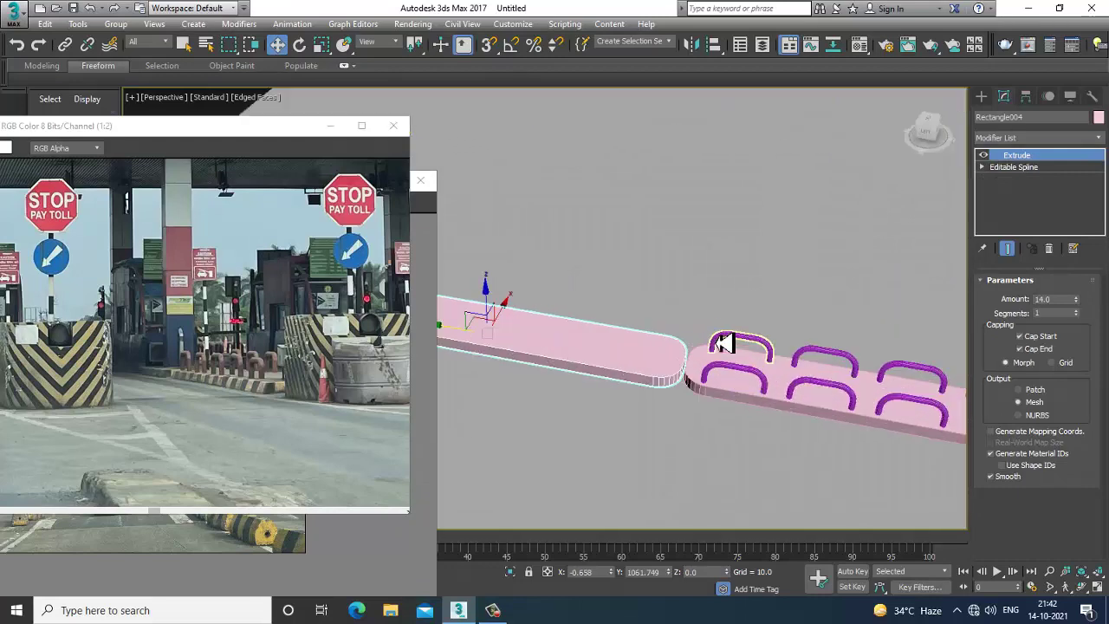
alt+middle_drag(802, 326, 808, 350)
click(985, 97)
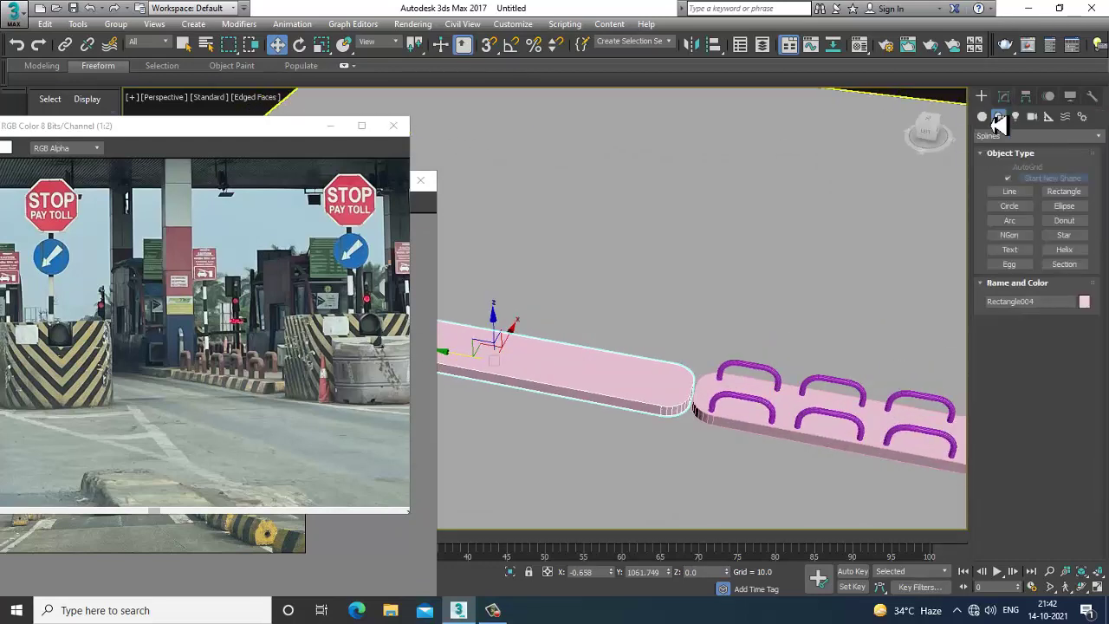
key(alt+w)
key(alt+w)
key(z)
middle_drag(525, 264, 605, 162)
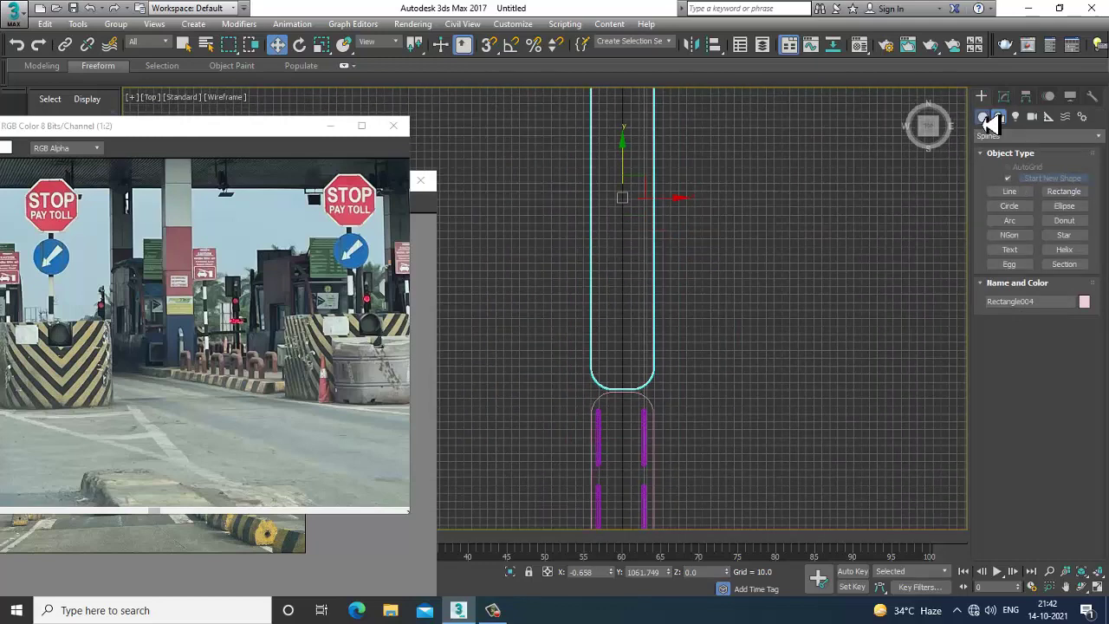
click(983, 117)
click(1009, 180)
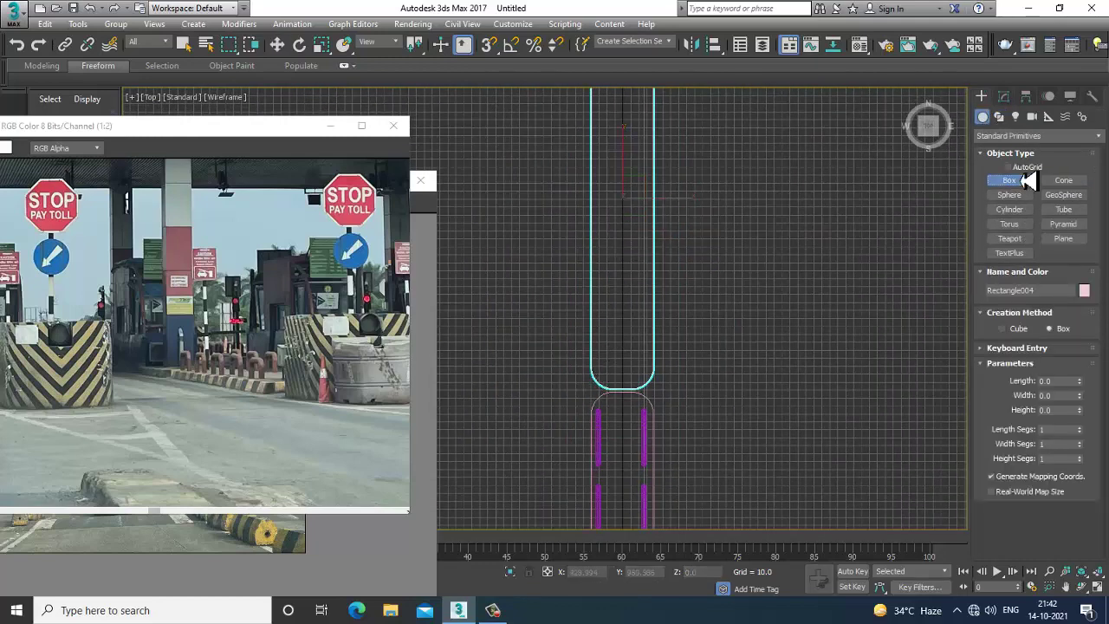
ctrl+drag(607, 338, 651, 379)
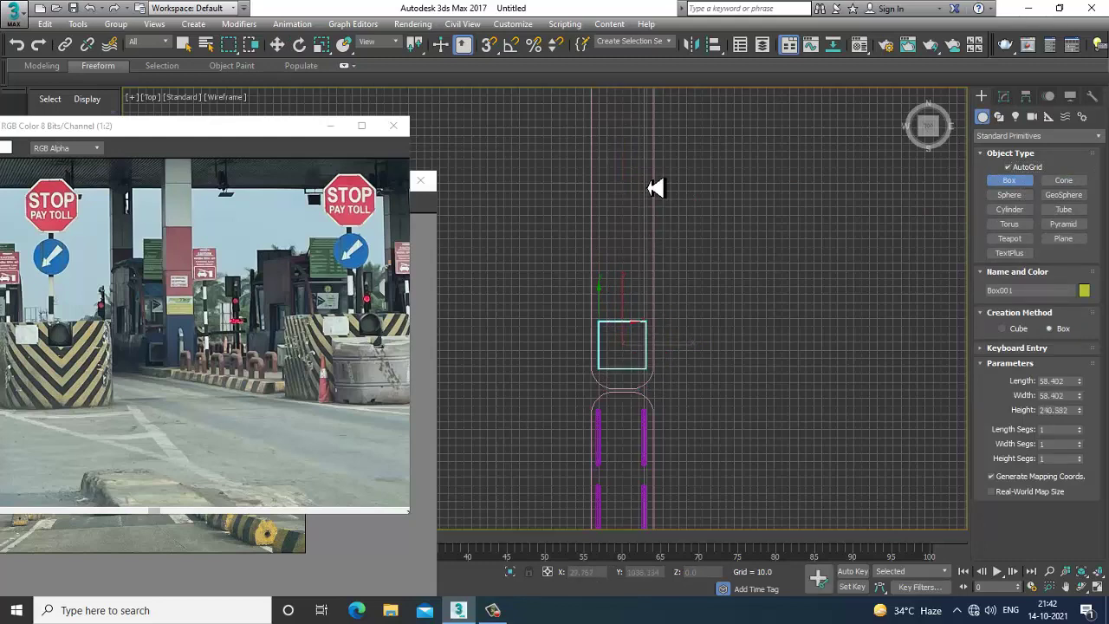
click(656, 188)
- Raise the box column's height to about 536.5 units
key(w)
key(alt+w)
mouse_move(753, 401)
alt+middle_down()
mouse_move(708, 352)
mouse_move(763, 387)
mouse_move(770, 406)
alt+middle_up()
key(alt+w)
scroll(751, 358, down, 6)
middle_drag(751, 358, 696, 297)
middle_drag(666, 243, 753, 314)
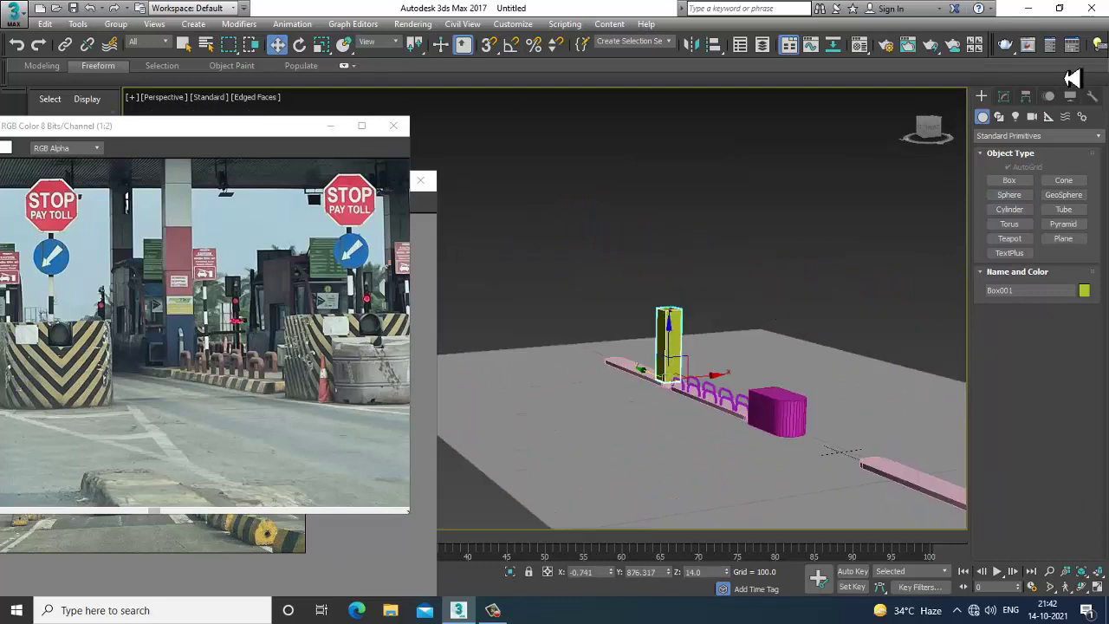
click(1005, 96)
scroll(649, 310, up, 3)
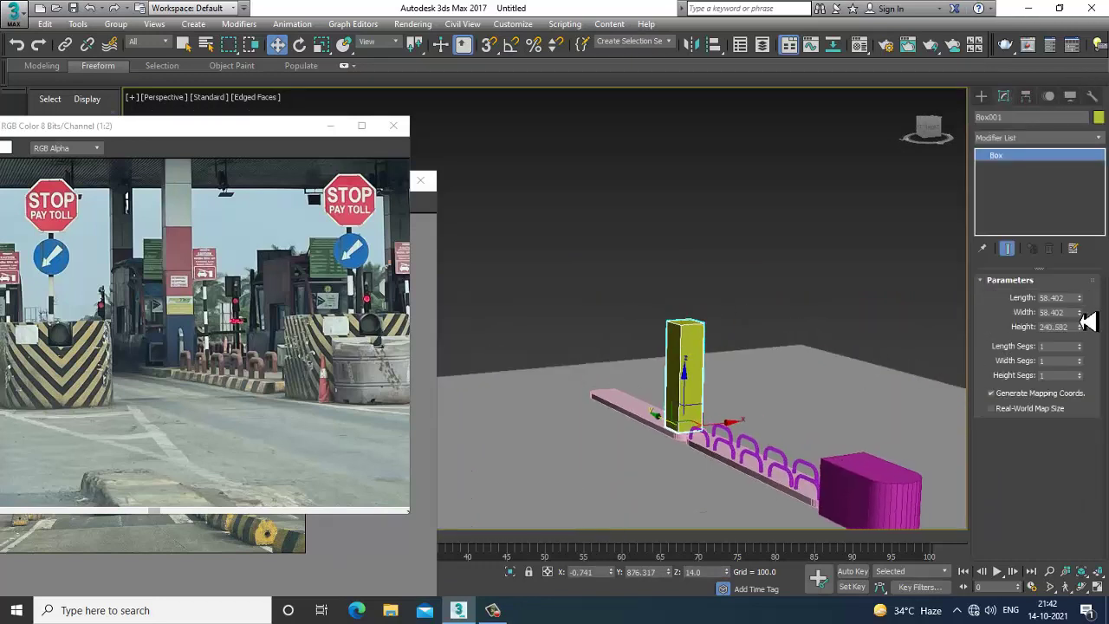
drag(1090, 337, 1083, 251)
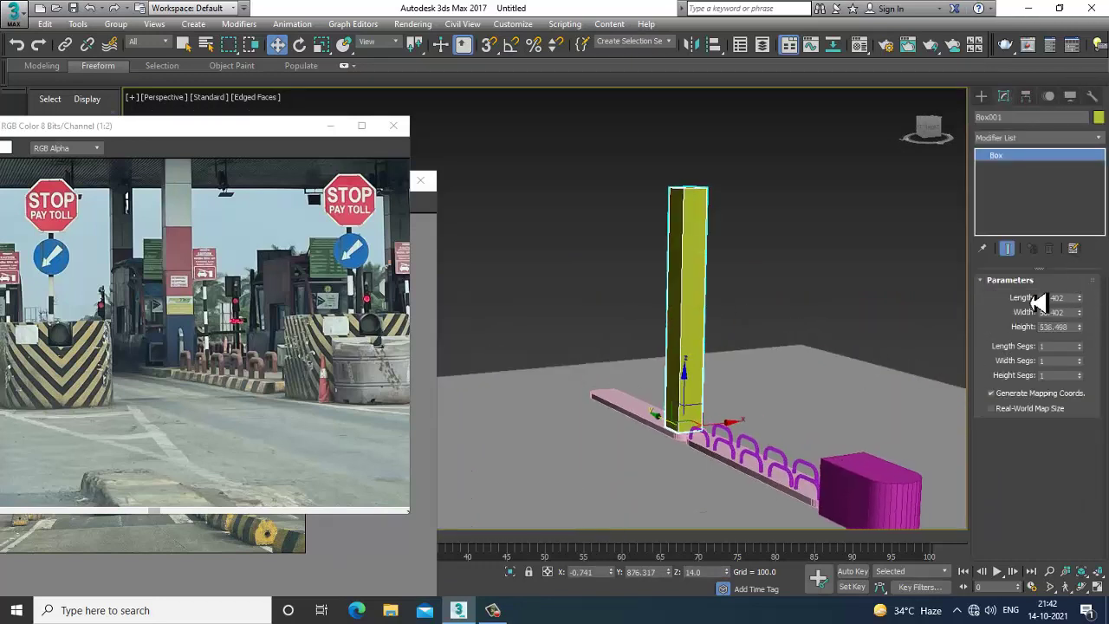
- Convert the tall column to an editable poly
middle_drag(829, 398, 797, 334)
alt+middle_drag(753, 369, 769, 281)
alt+middle_drag(787, 318, 739, 322)
scroll(739, 321, up, 3)
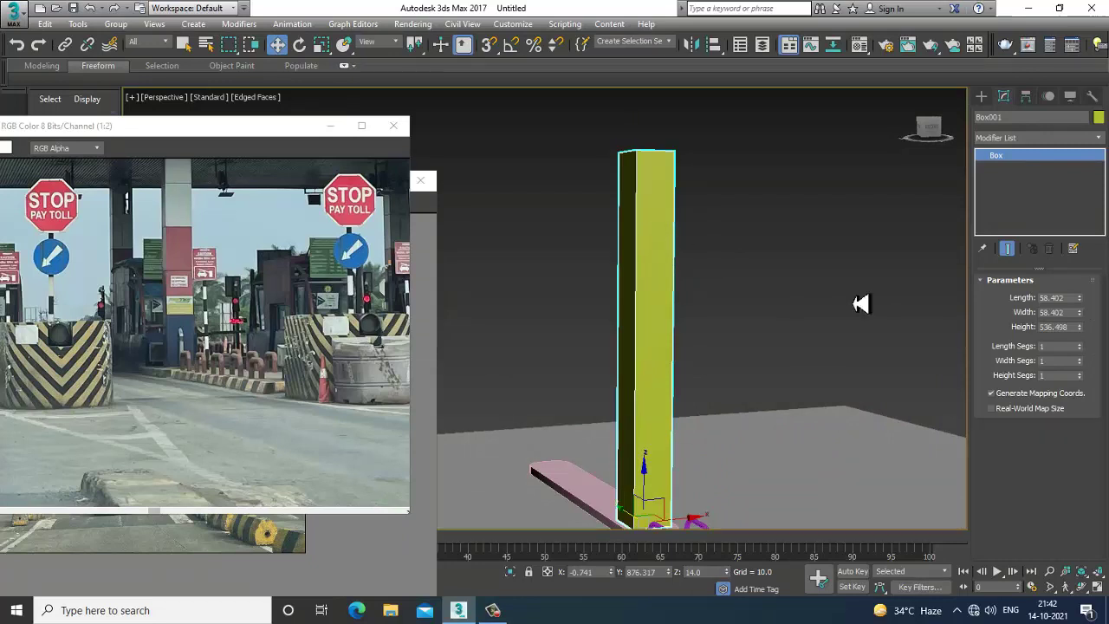
right_click(677, 266)
click(836, 404)
- Connect the column's four vertical edges with 3 segments at pinch -94, and move the new loops up to about Z 406
mouse_move(866, 413)
alt+middle_down()
mouse_move(774, 364)
mouse_move(755, 327)
mouse_move(743, 362)
alt+middle_up()
middle_drag(757, 319, 751, 365)
click(1019, 299)
drag(601, 233, 827, 317)
scroll(1015, 434, down, 3)
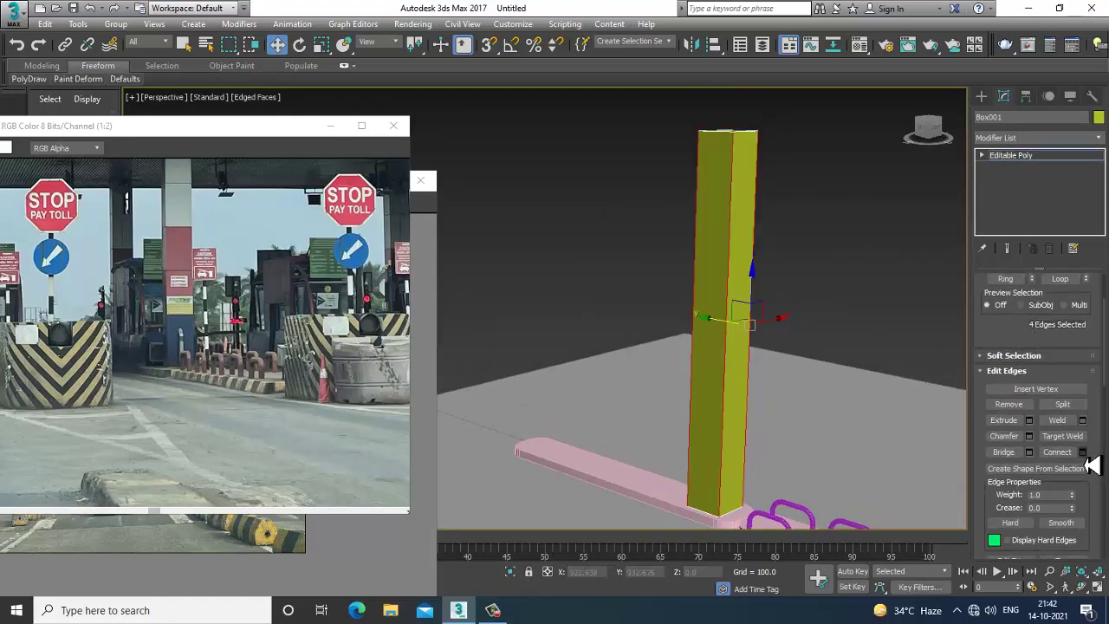
click(1083, 453)
drag(556, 336, 572, 407)
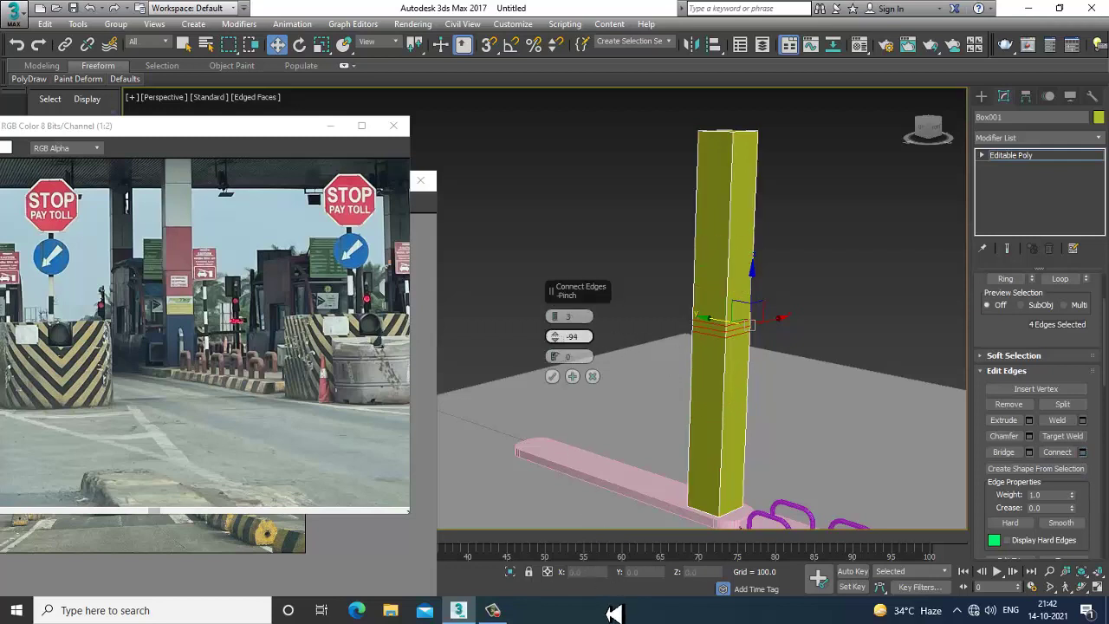
click(553, 376)
drag(724, 297, 737, 221)
scroll(738, 227, up, 5)
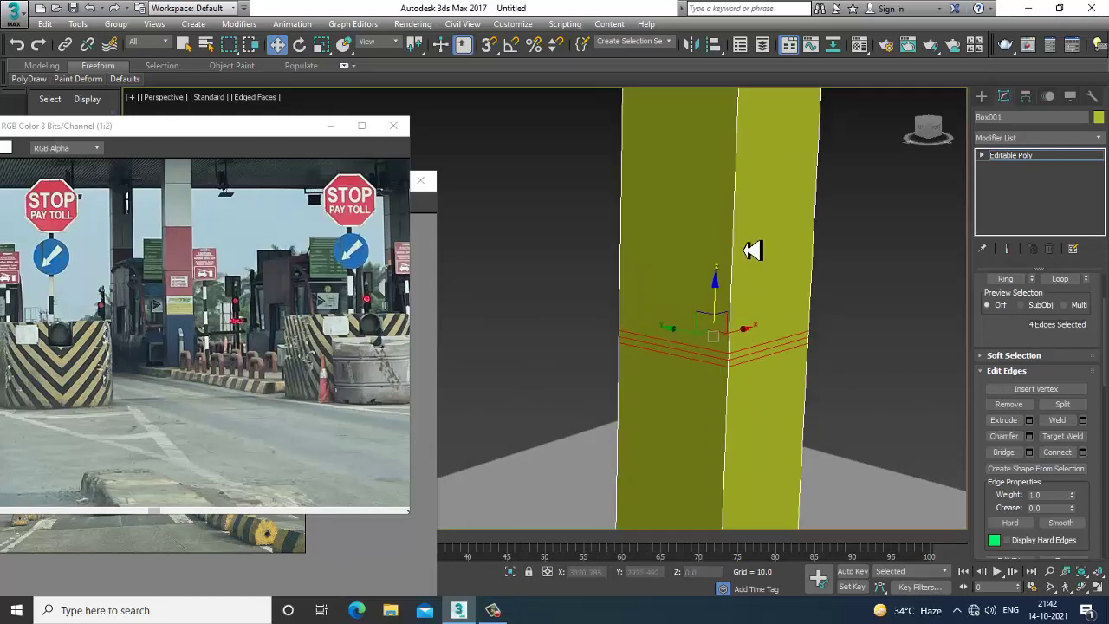
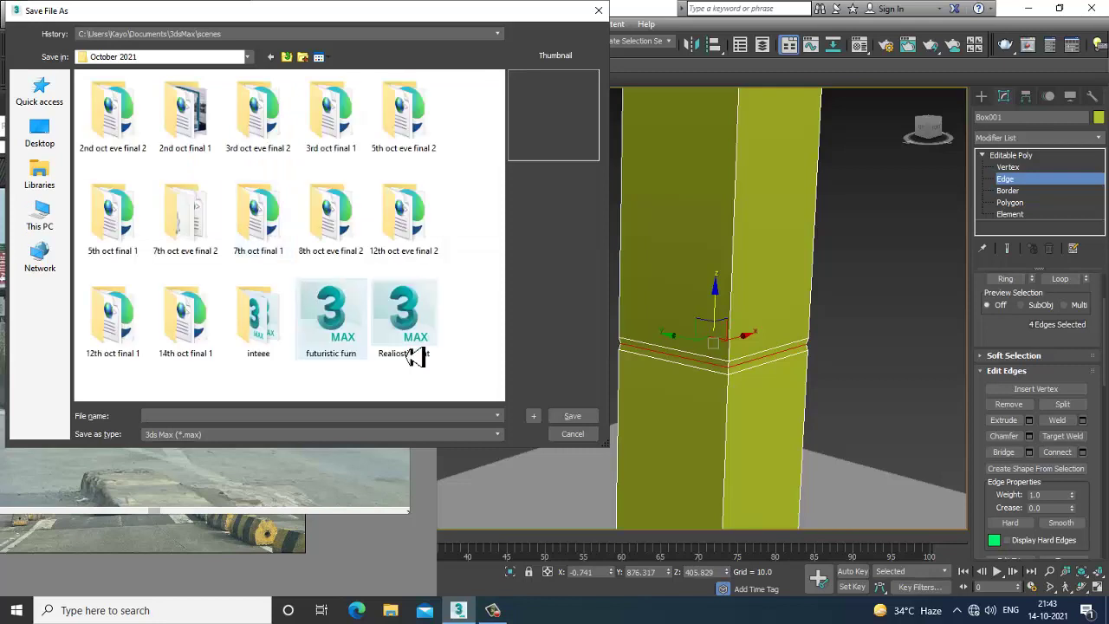
- Create a folder named Tollm inside October 2021 and save the scene in it as toll_1
right_click(488, 234)
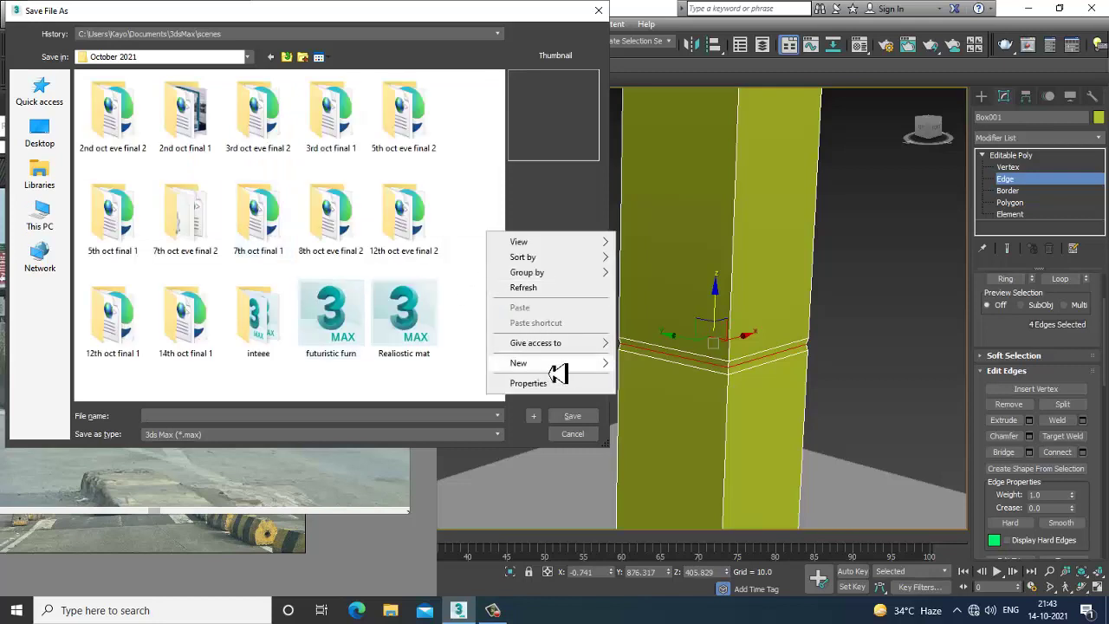
click(639, 371)
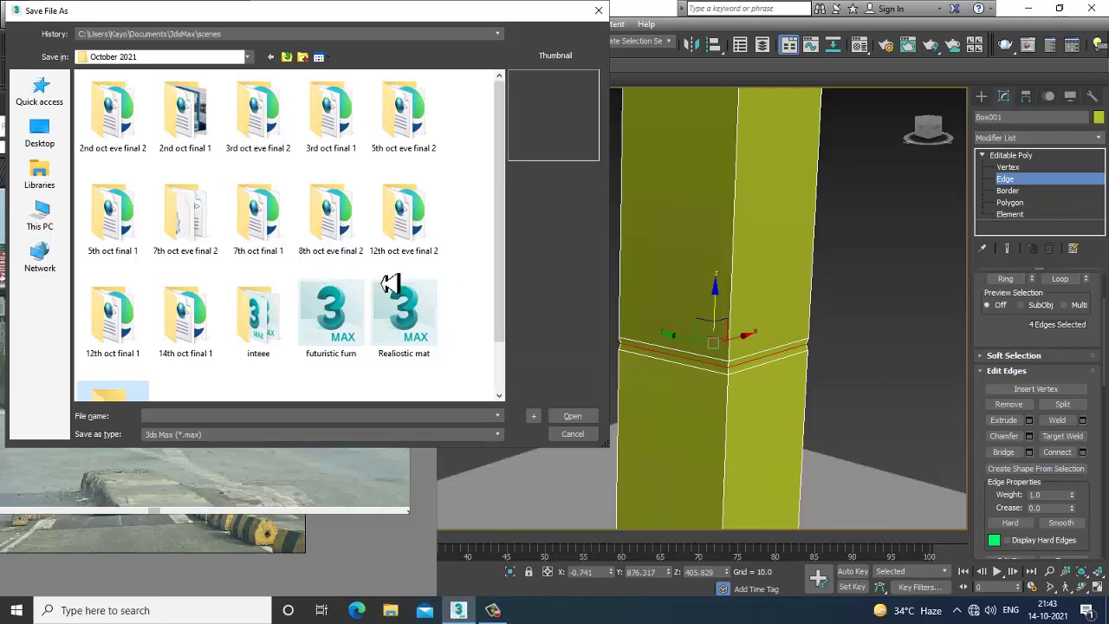
scroll(372, 312, down, 1)
text(Tollm)
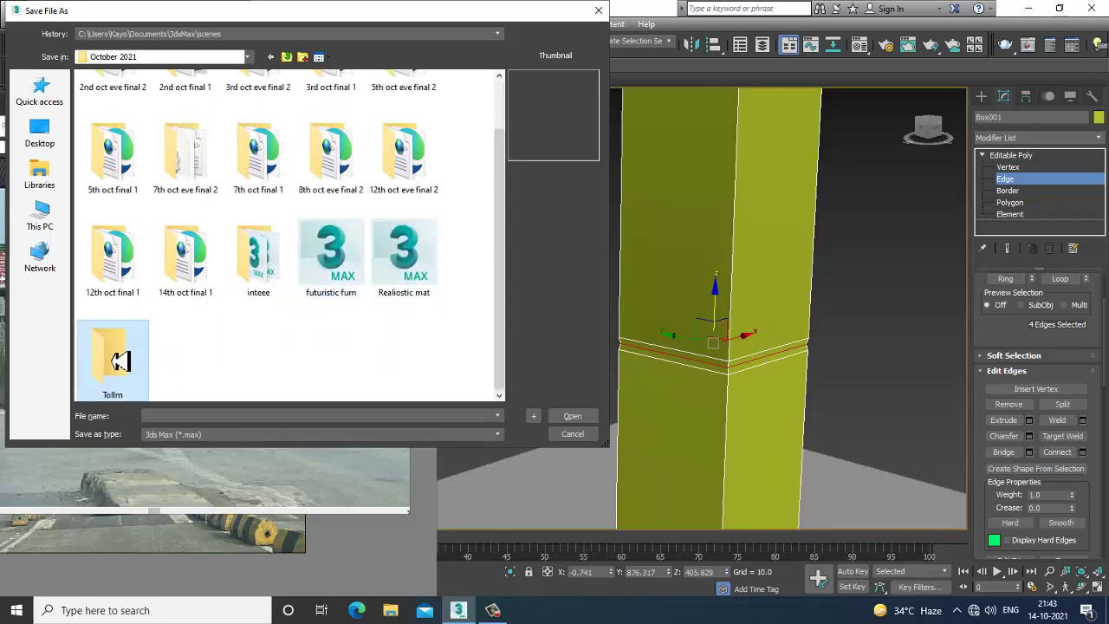
double_click(119, 362)
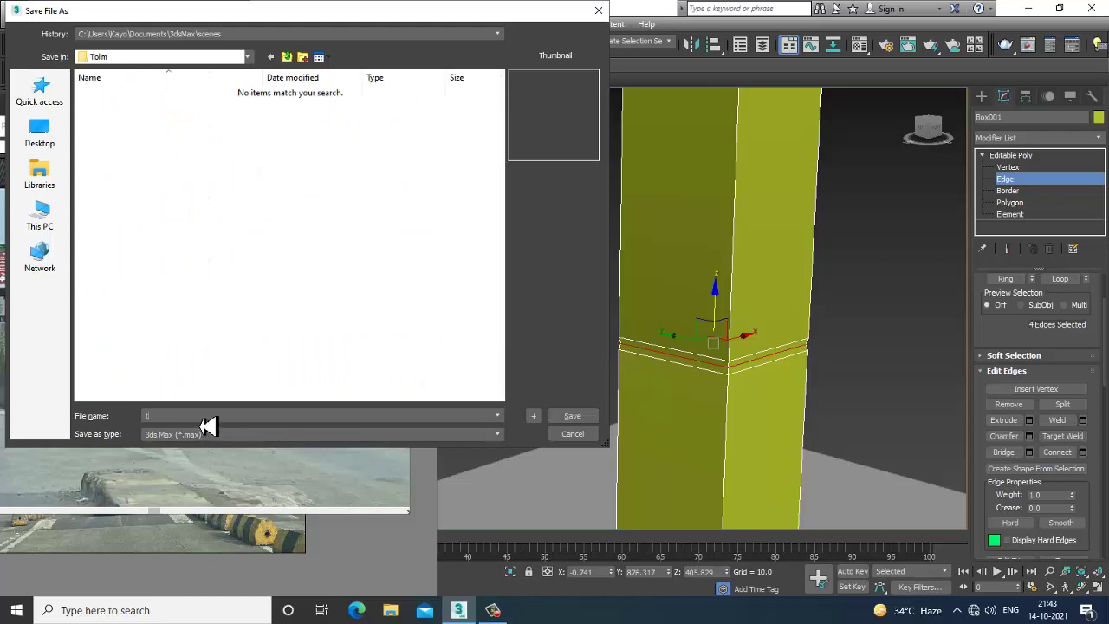
key(Return)
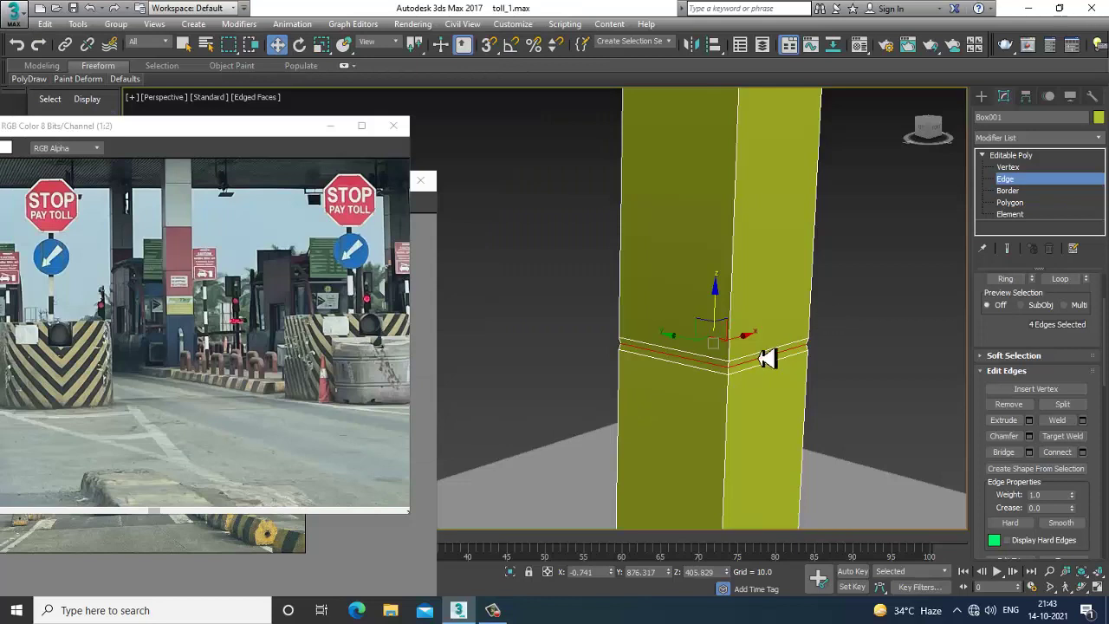
- Move the whole column away from the hooped divider to about Y 899
middle_drag(798, 348, 773, 349)
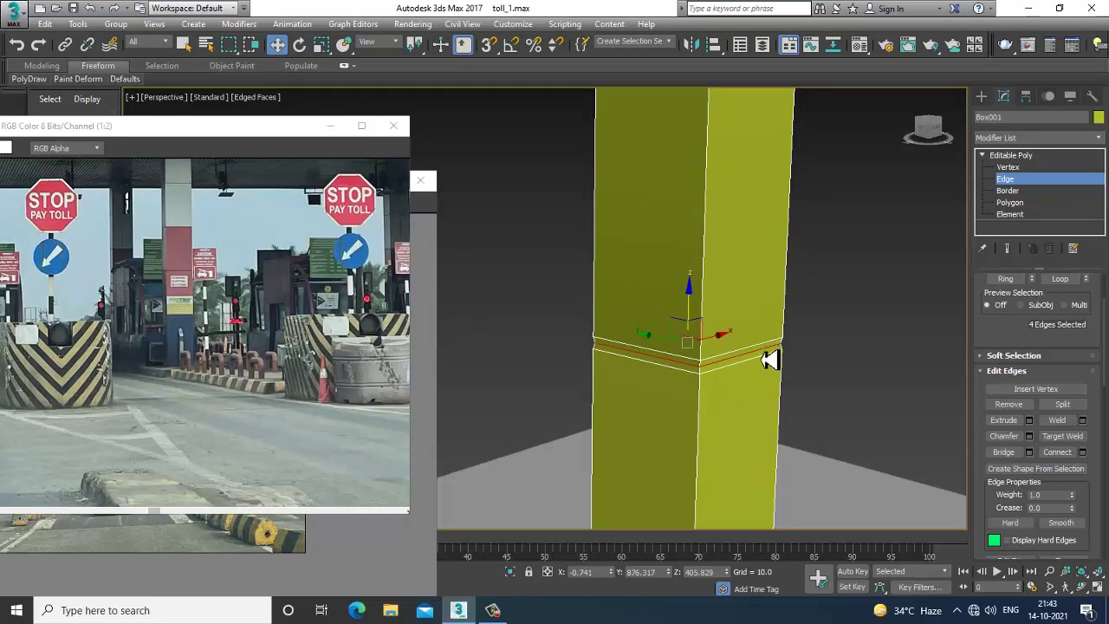
scroll(770, 360, down, 8)
key(alt+w)
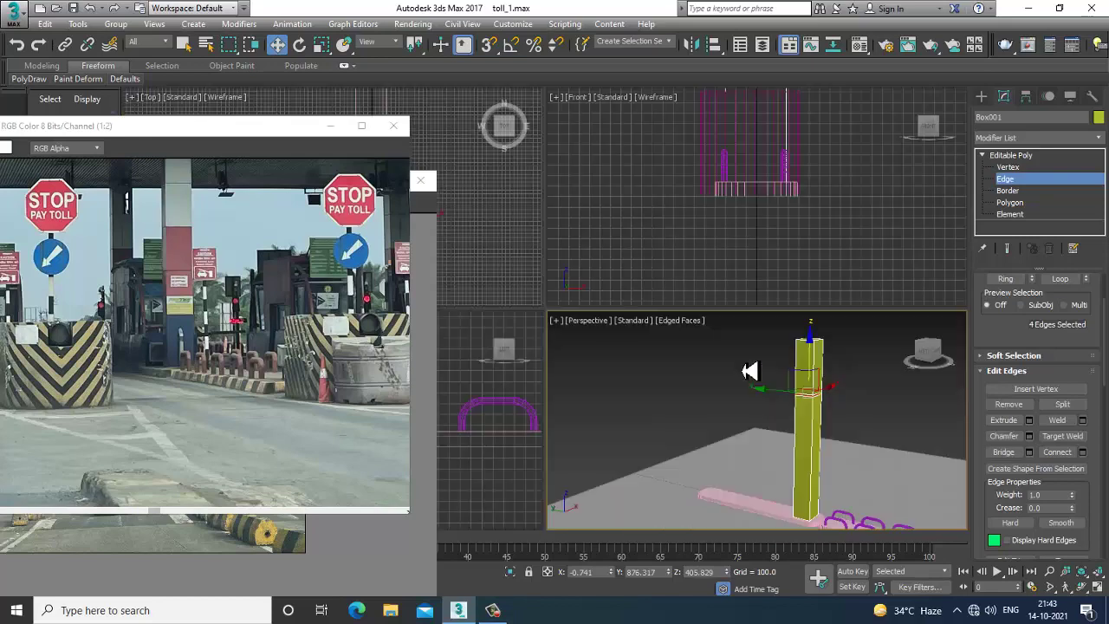
click(1029, 156)
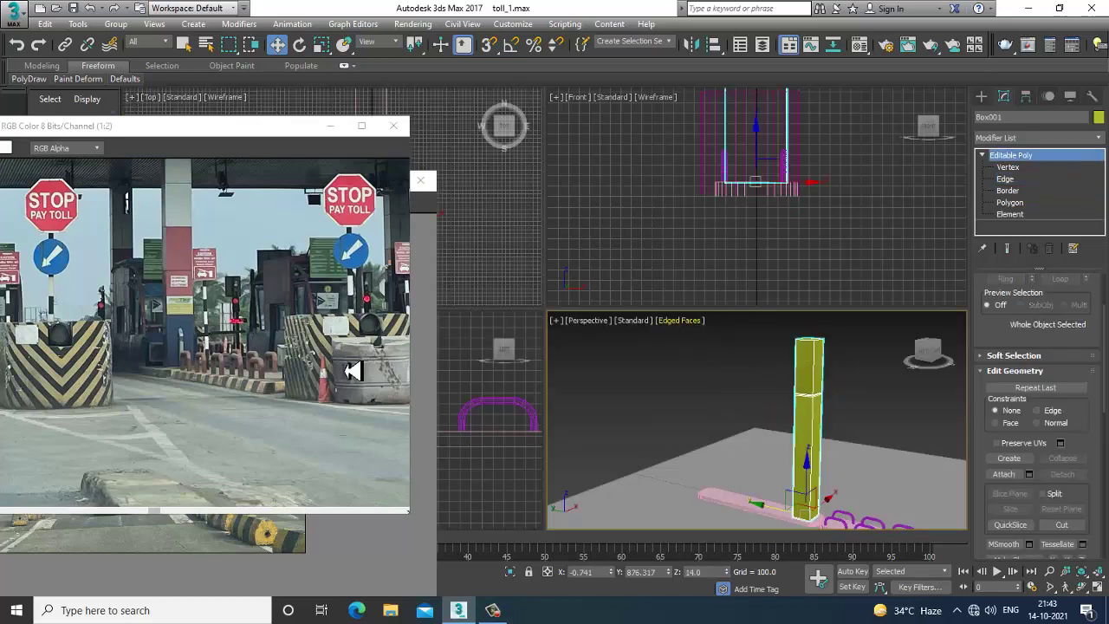
middle_click(491, 463)
key(alt+w)
key(z)
middle_drag(486, 448, 562, 389)
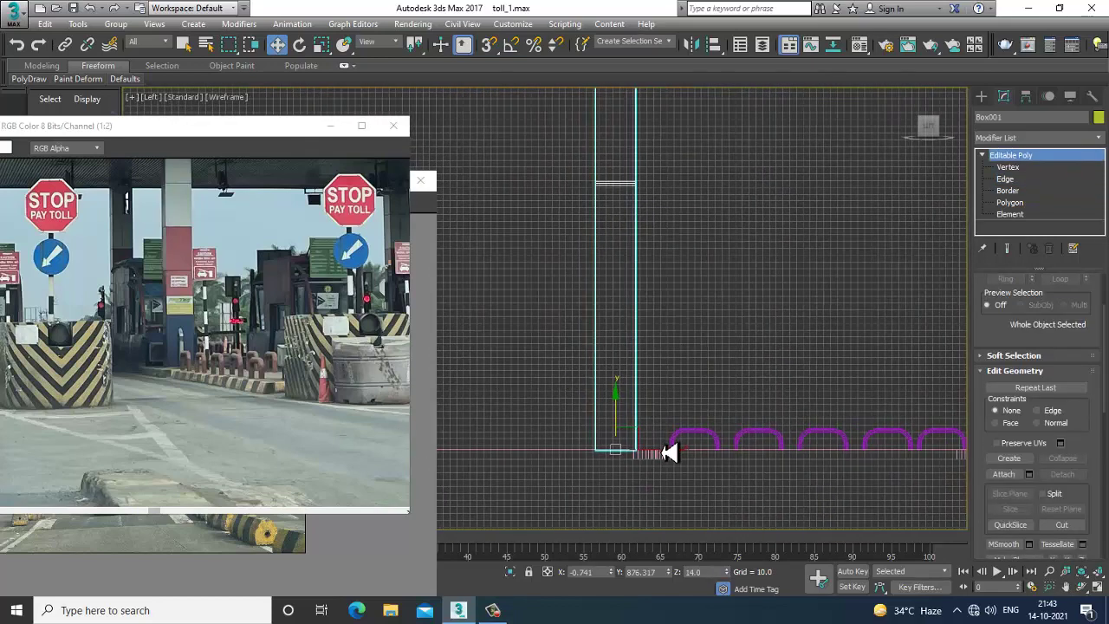
drag(670, 459, 653, 460)
scroll(686, 485, up, 2)
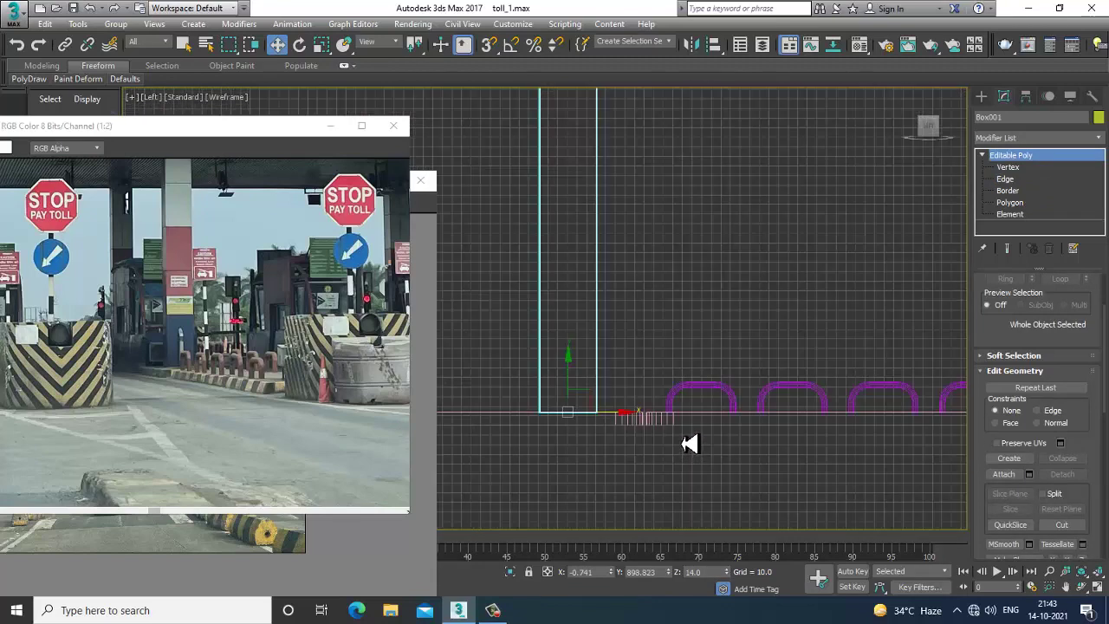
- Draw an L-shaped line in the side view from the column's hoop-facing side outward and down to the divider top
click(981, 96)
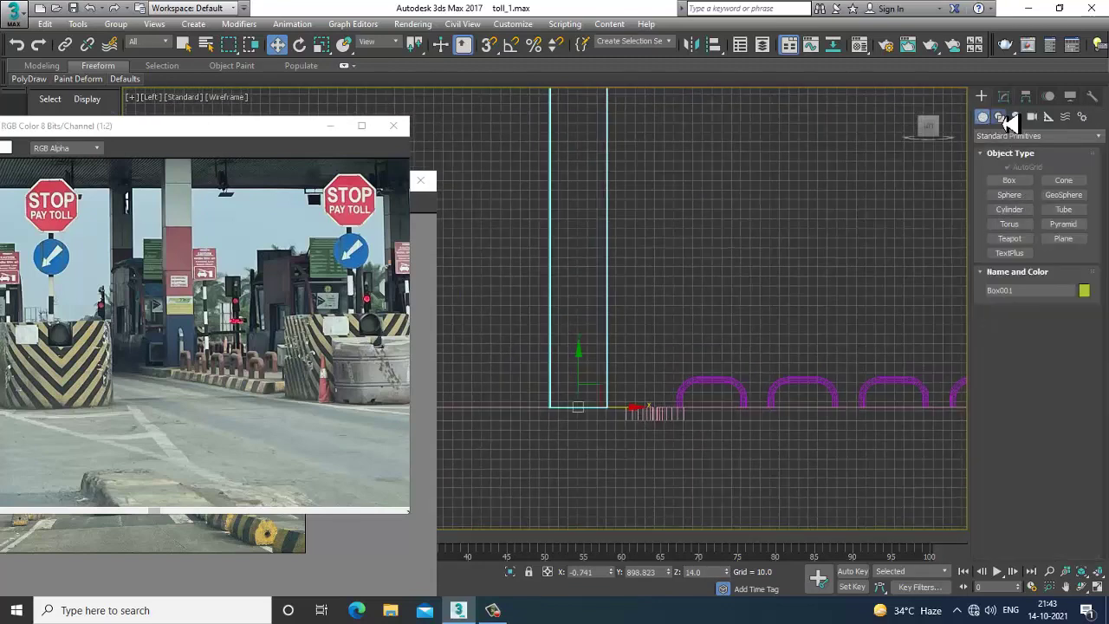
click(999, 116)
click(1020, 196)
scroll(711, 347, up, 4)
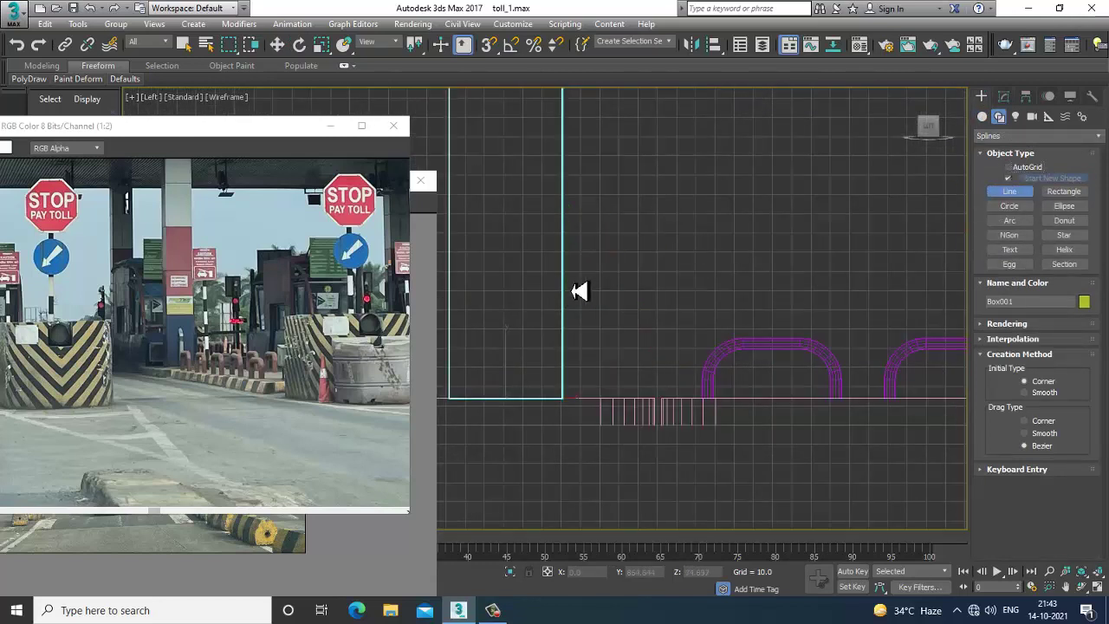
click(564, 267)
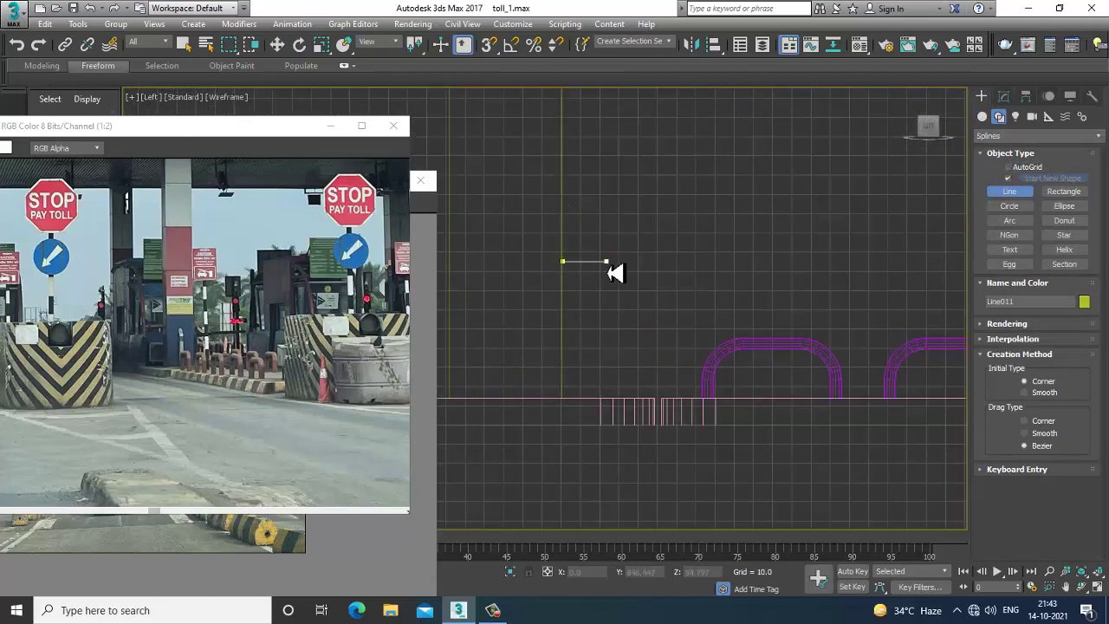
right_click(604, 413)
- Fillet the line's upper corner vertex by about 6.1 units
key(1)
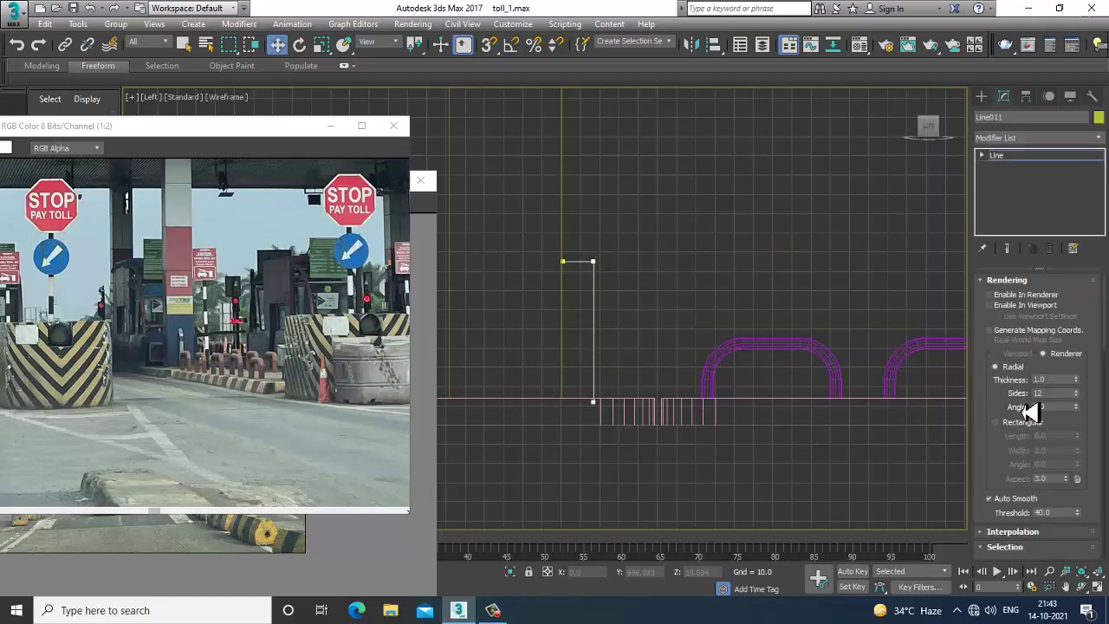
drag(595, 286, 591, 272)
scroll(1003, 433, down, 5)
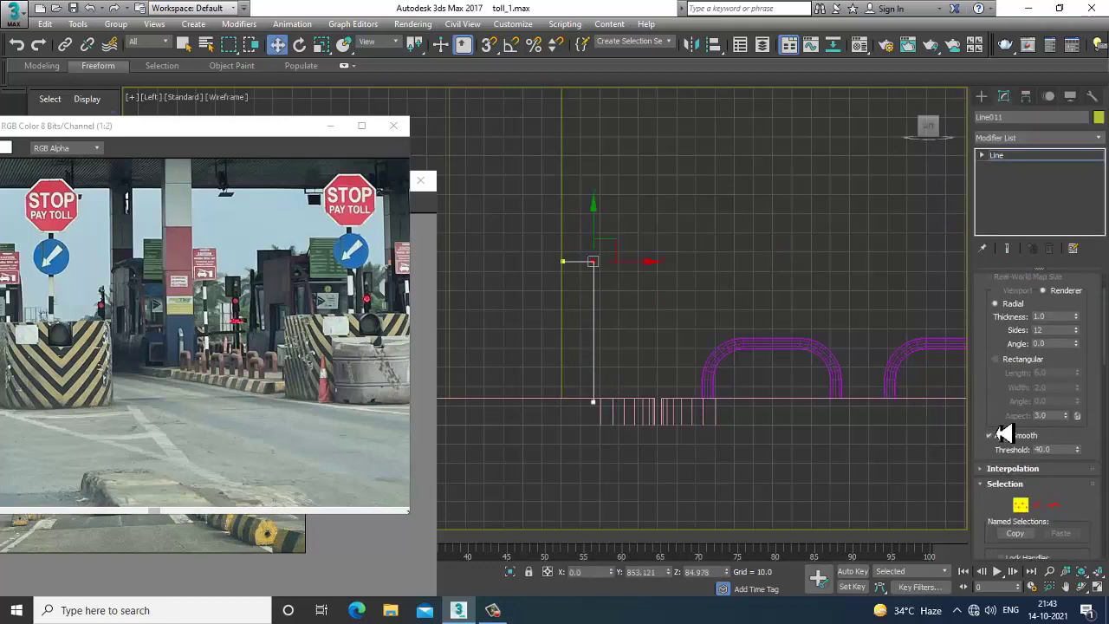
scroll(1060, 518, down, 3)
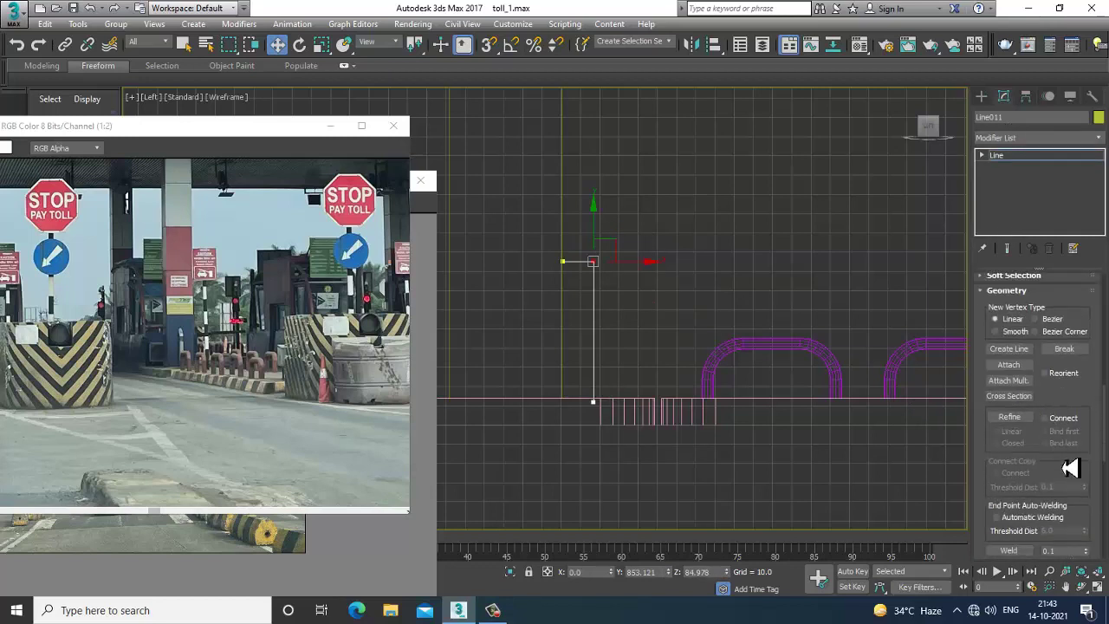
scroll(1071, 468, down, 2)
click(1008, 553)
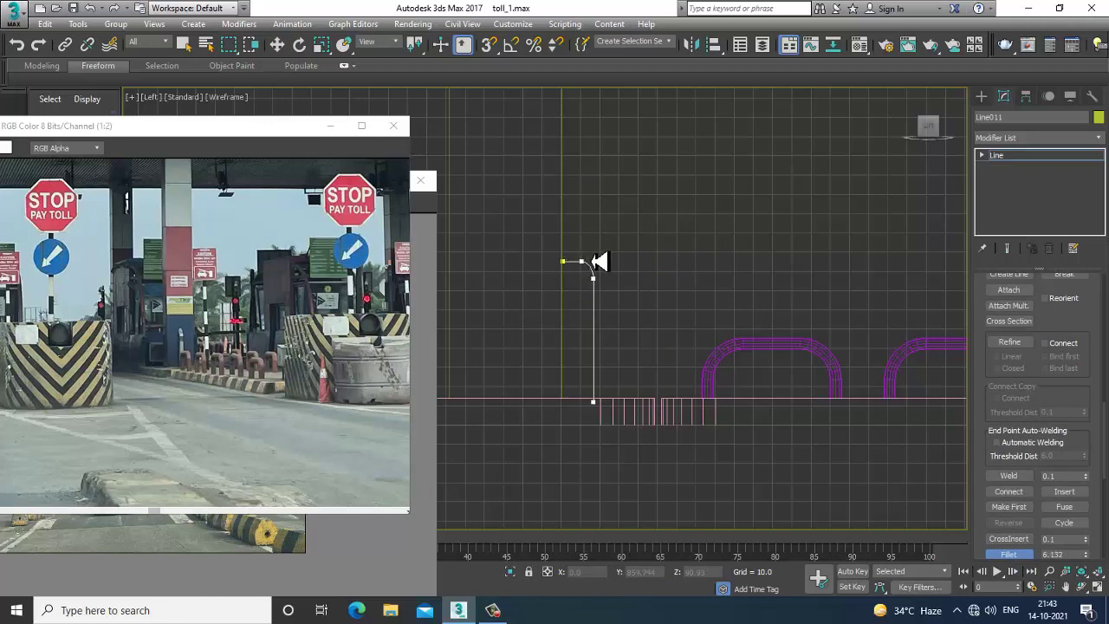
middle_drag(592, 273, 614, 278)
scroll(614, 278, up, 3)
right_click(627, 289)
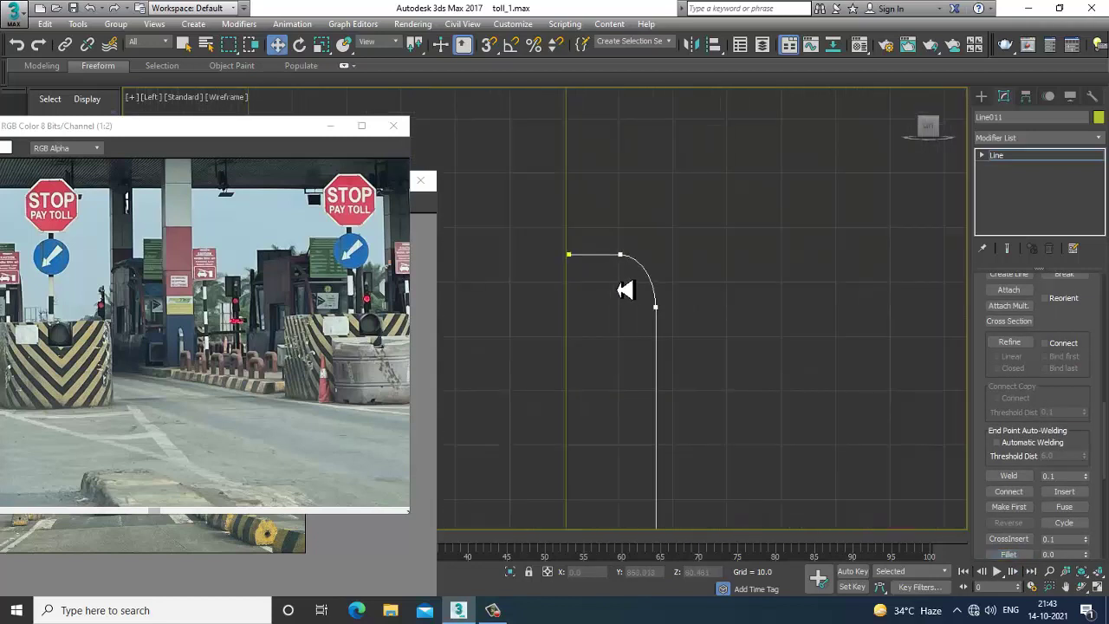
- Move the line's upper end vertex slightly into the column and lengthen the lower fillet vertex's upper Bezier handle for a rounder bend
drag(547, 243, 601, 256)
drag(637, 292, 673, 319)
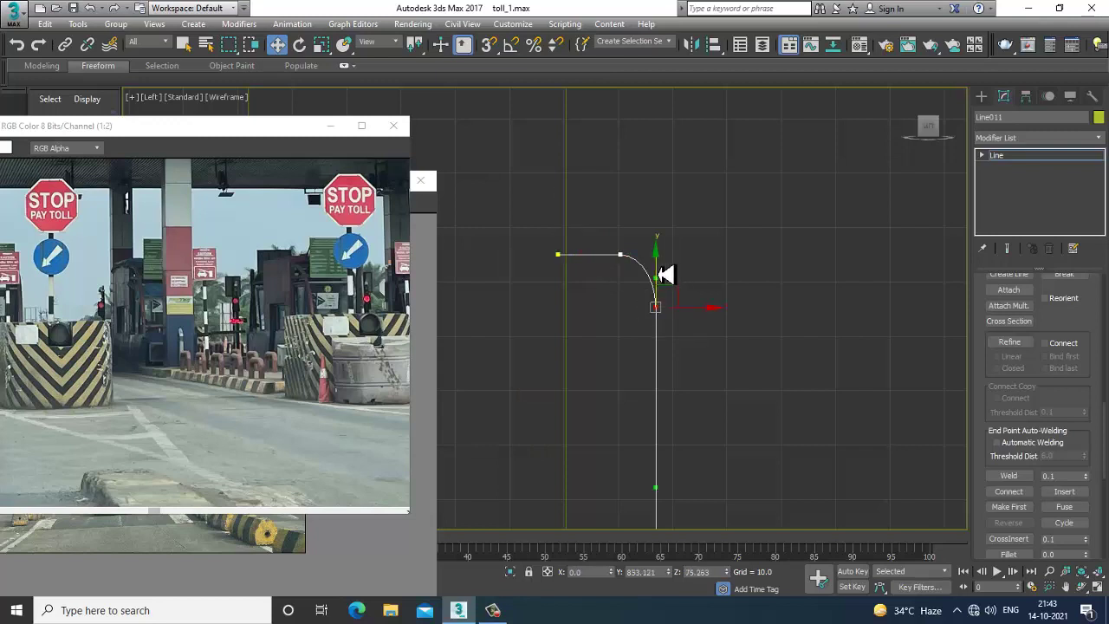
drag(657, 275, 657, 267)
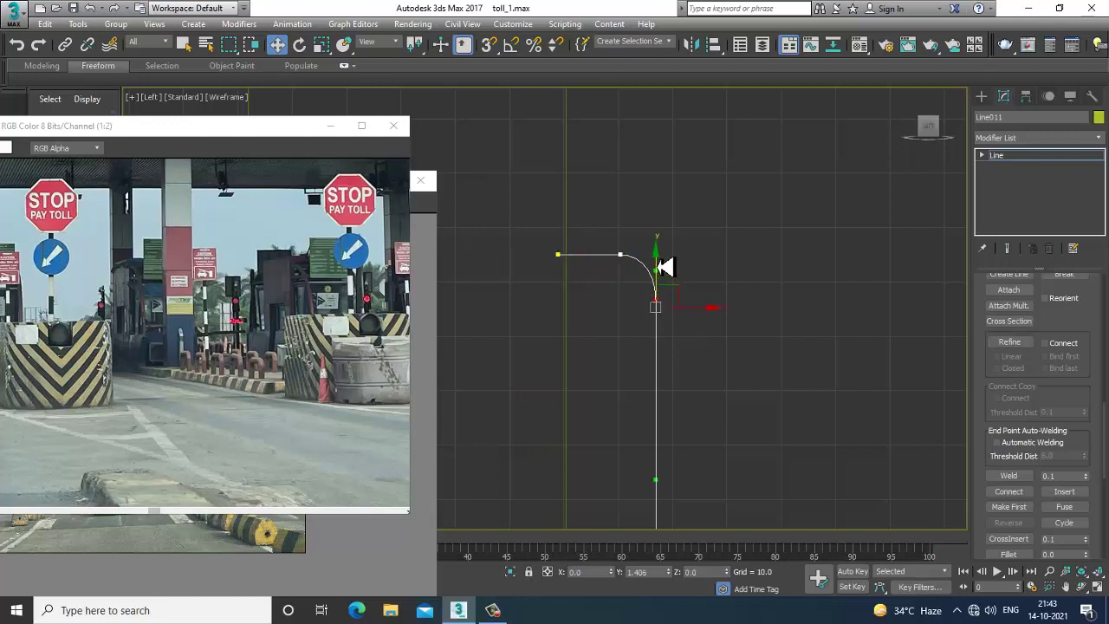
click(1075, 155)
- Enable viewport rendering for the bent line so it displays as a tube
scroll(988, 346, up, 10)
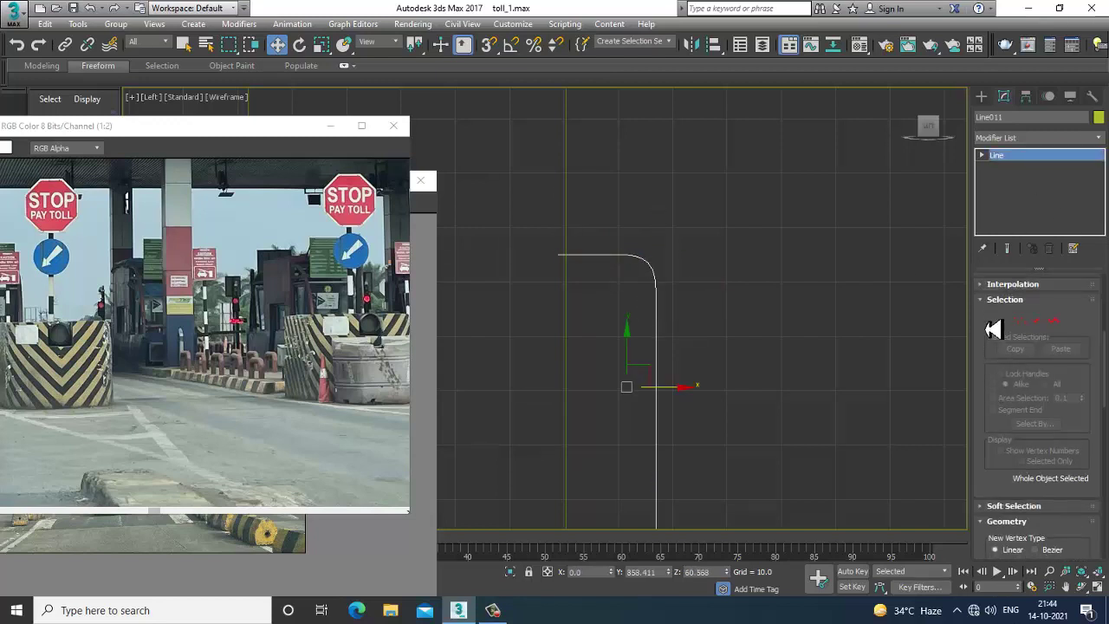
click(991, 305)
key(alt+w)
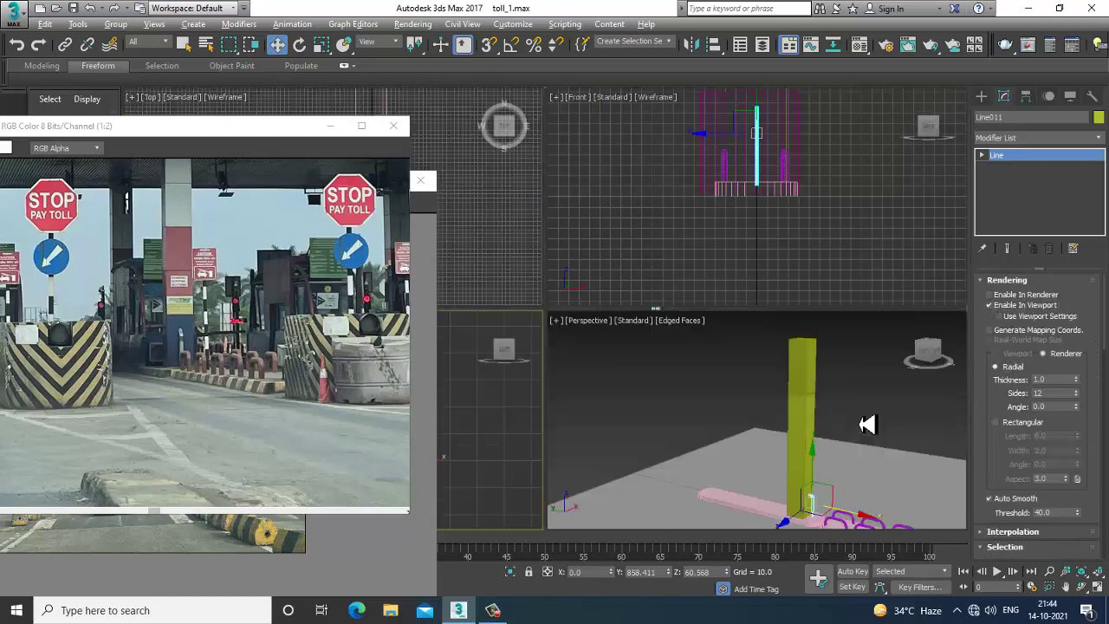
- Set the bent pipe's radial thickness to about 9.85
scroll(857, 424, up, 5)
key(alt+w)
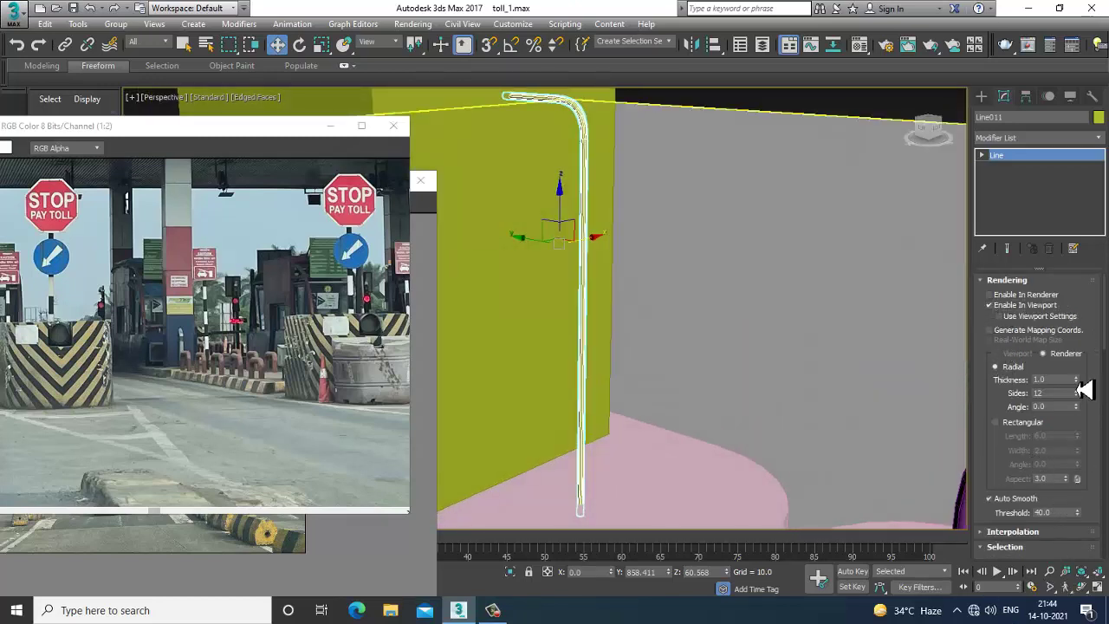
drag(1080, 385, 1057, 589)
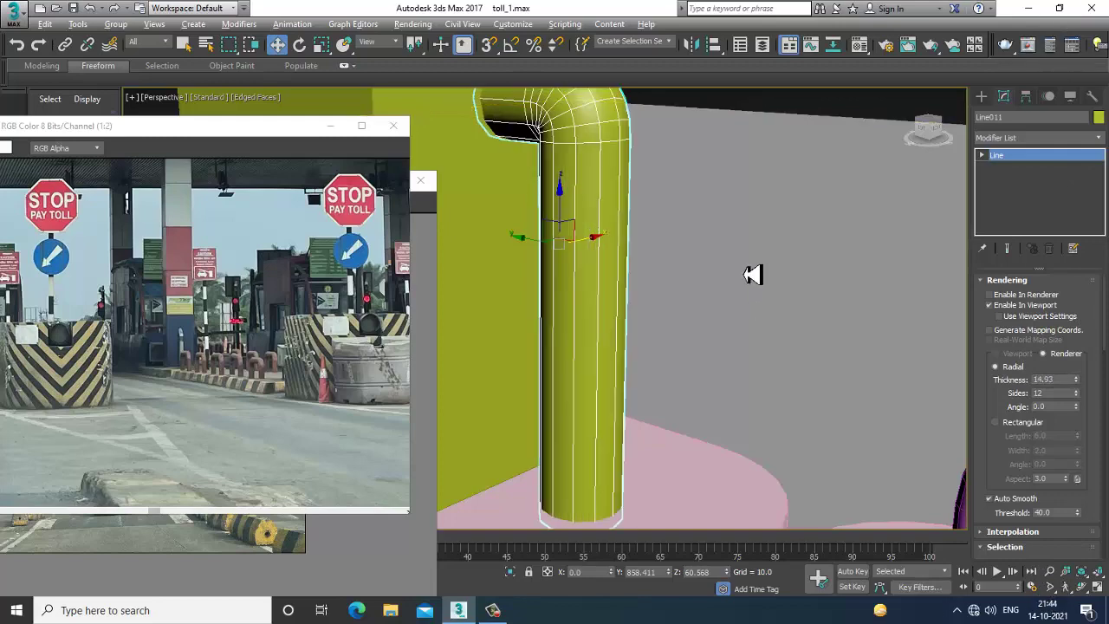
alt+middle_drag(753, 272, 792, 315)
scroll(792, 314, down, 5)
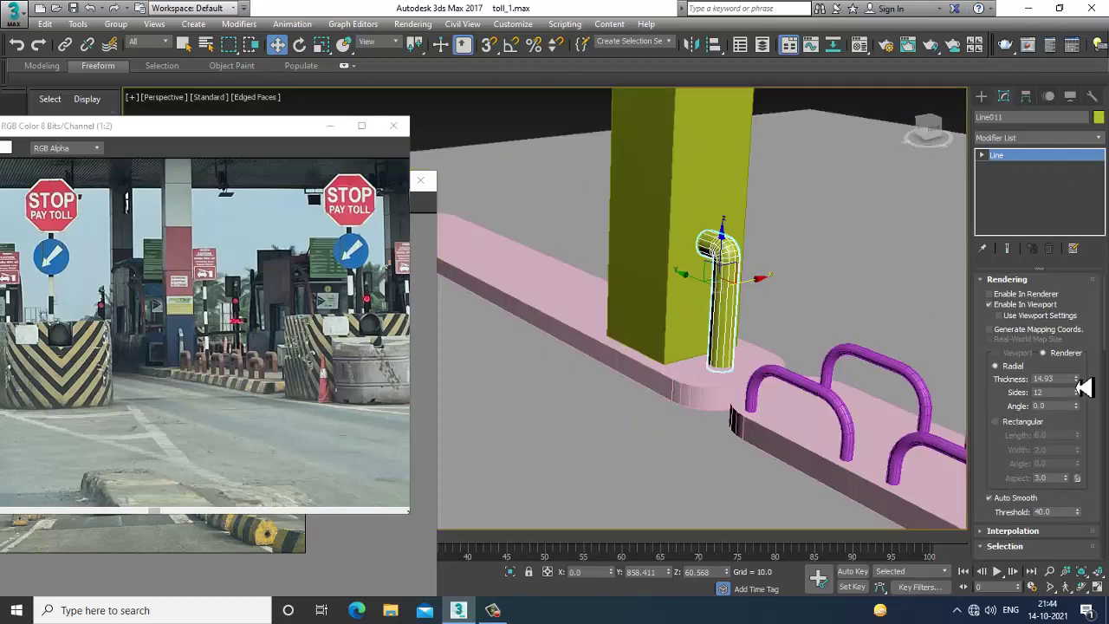
drag(1085, 388, 1089, 404)
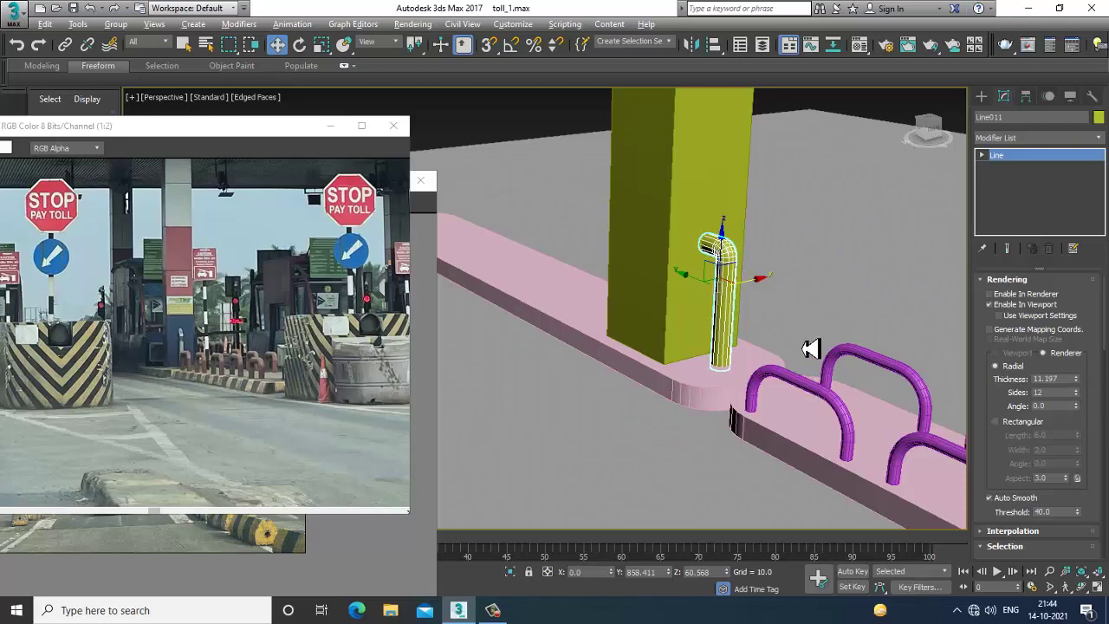
alt+middle_drag(809, 347, 768, 307)
alt+middle_drag(803, 384, 801, 375)
drag(1088, 389, 1090, 395)
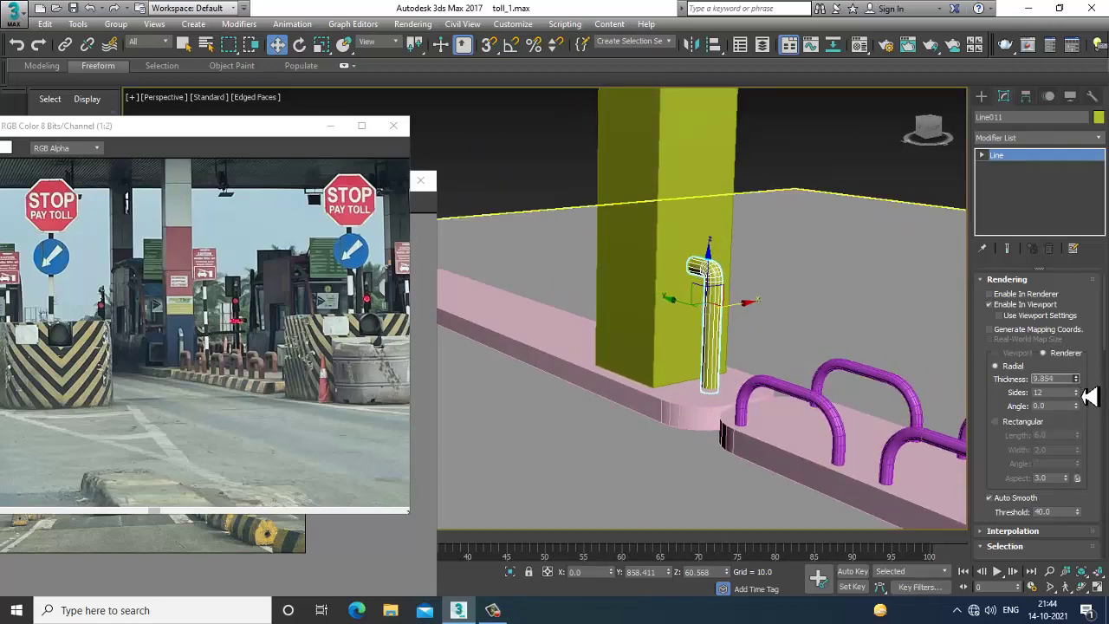
alt+middle_drag(781, 232, 751, 283)
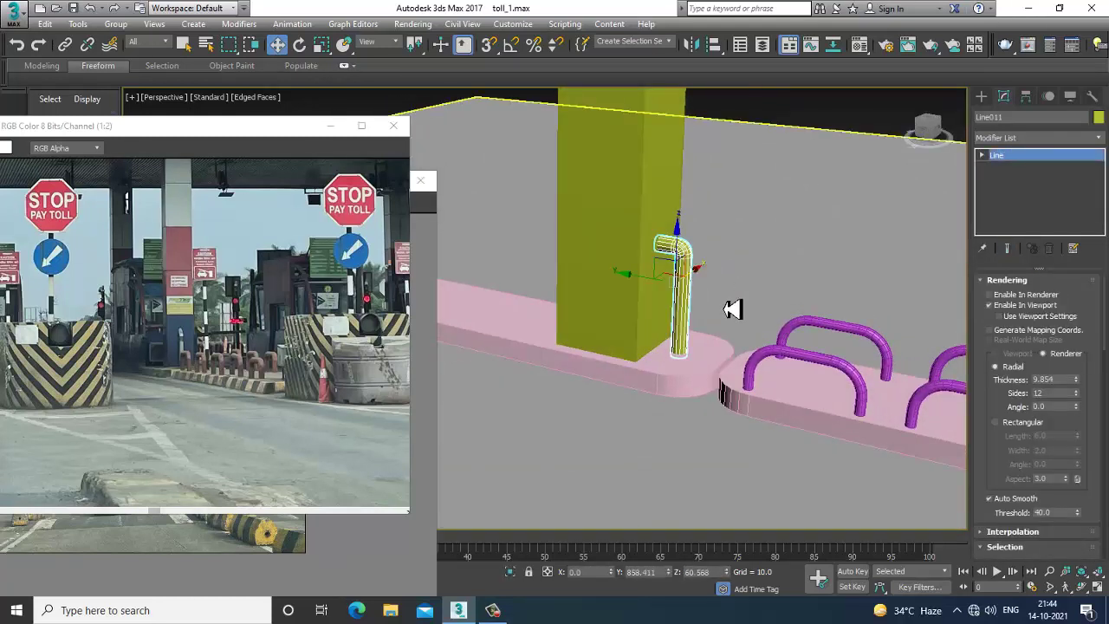
- Draw a straight vertical line in the front view beside the barrier, from about 188 units high down to ground level
click(283, 319)
middle_drag(293, 392, 244, 370)
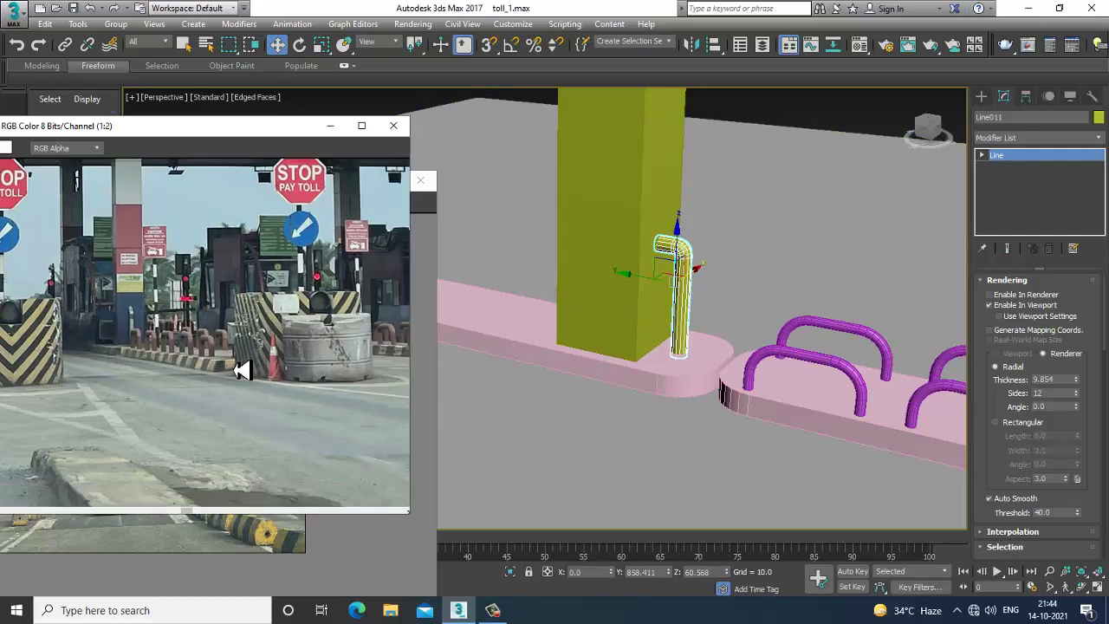
alt+middle_drag(624, 320, 674, 351)
middle_drag(162, 386, 293, 388)
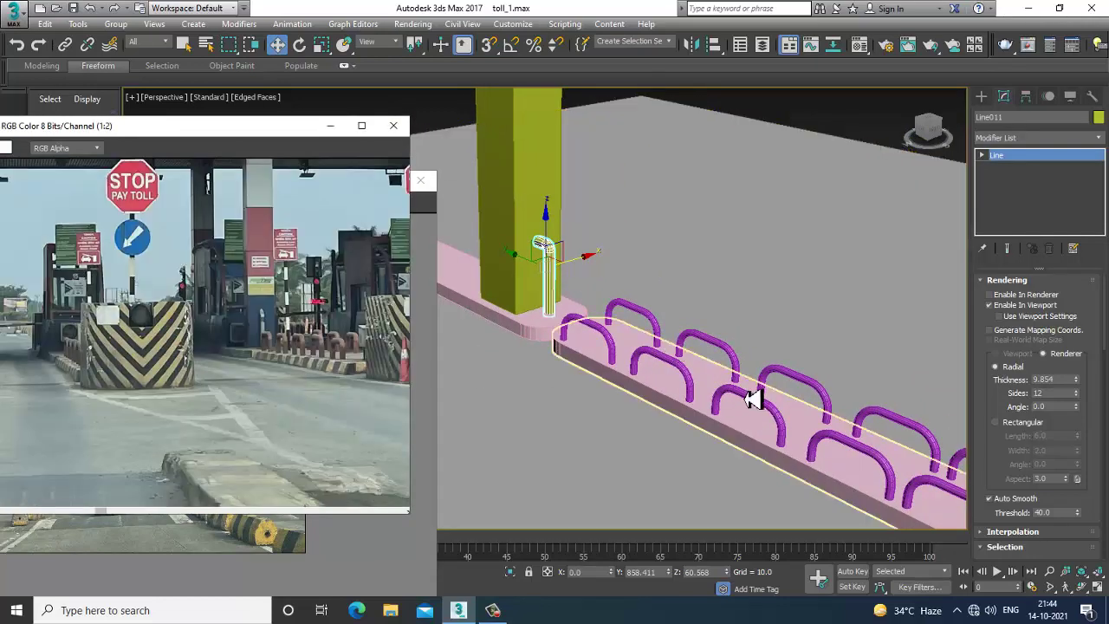
alt+middle_drag(752, 399, 642, 324)
key(alt+w)
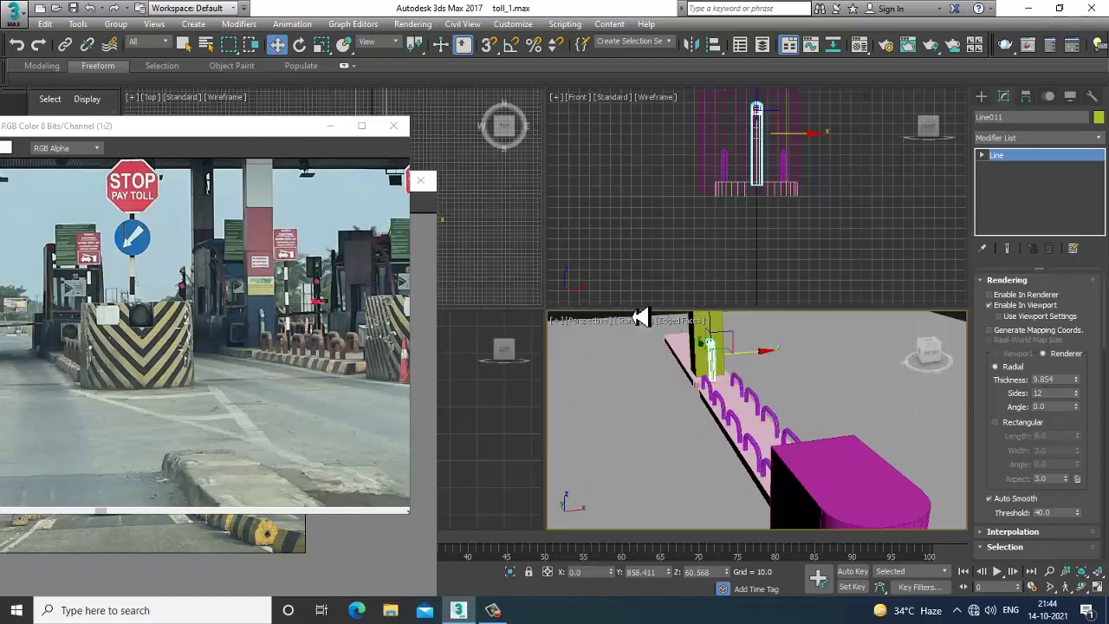
key(alt+w)
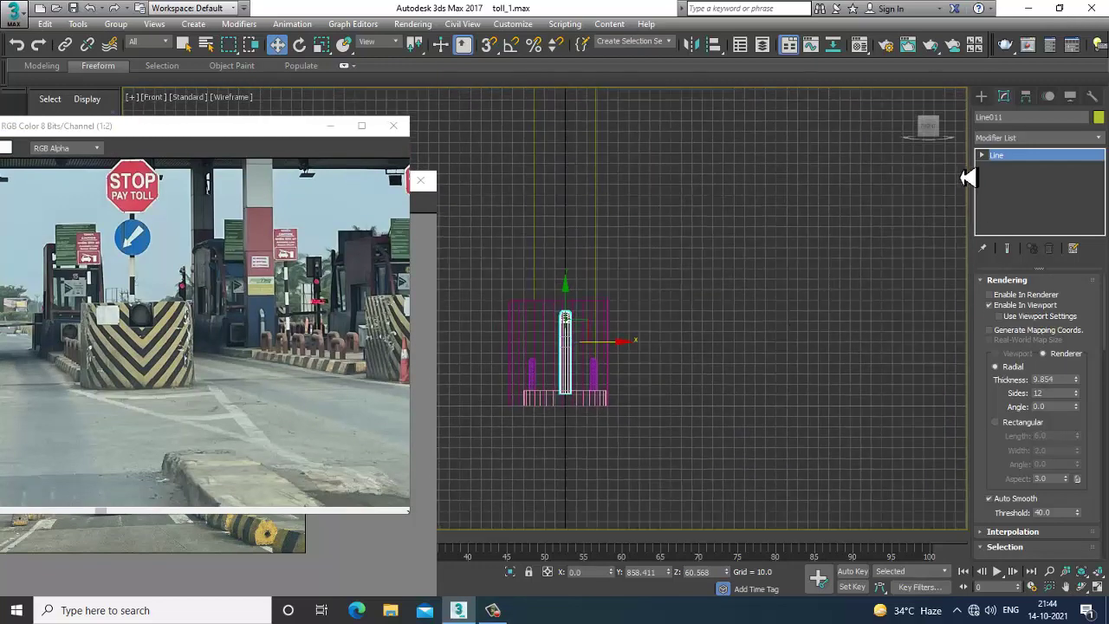
click(982, 96)
click(1009, 191)
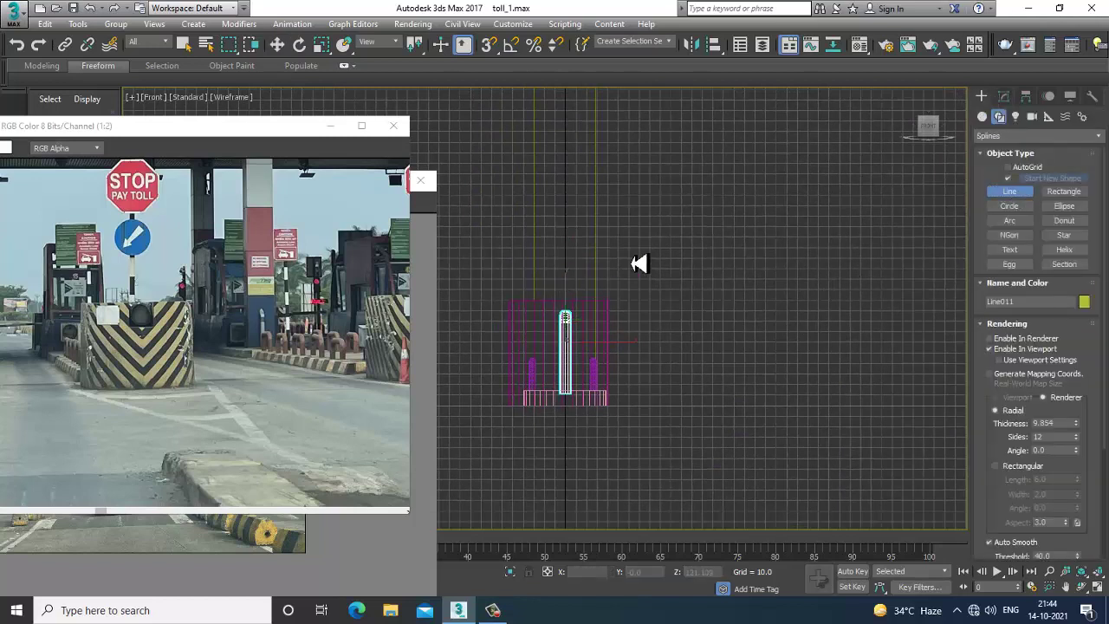
click(629, 218)
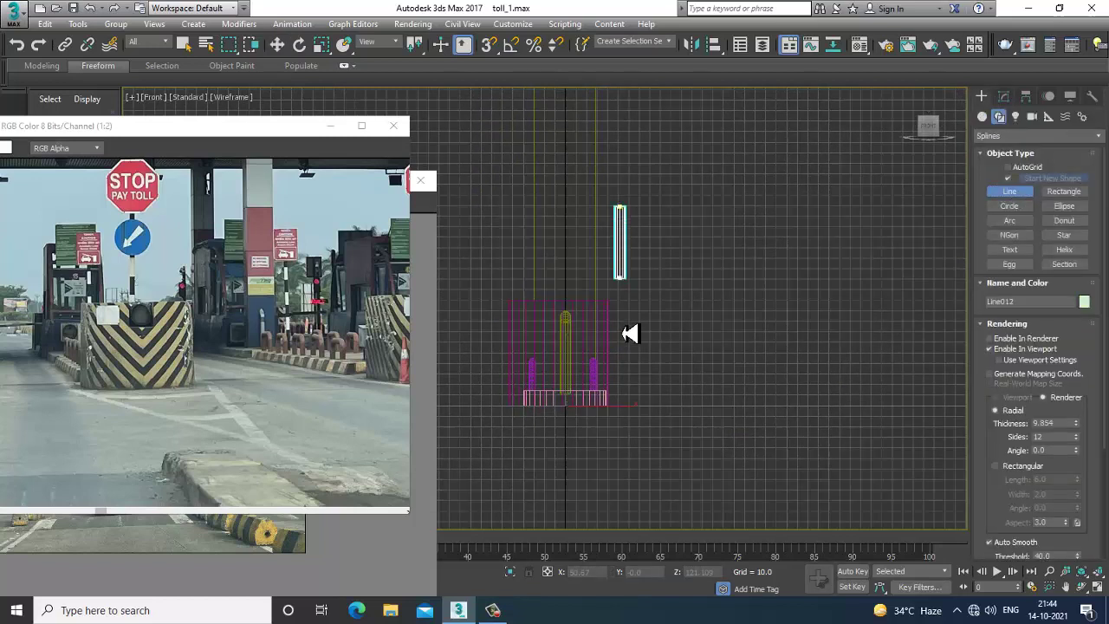
click(632, 414)
right_click(633, 414)
- Turn off the vertical line's viewport rendering and apply a Sweep modifier to it with the Tee built-in section
click(1003, 97)
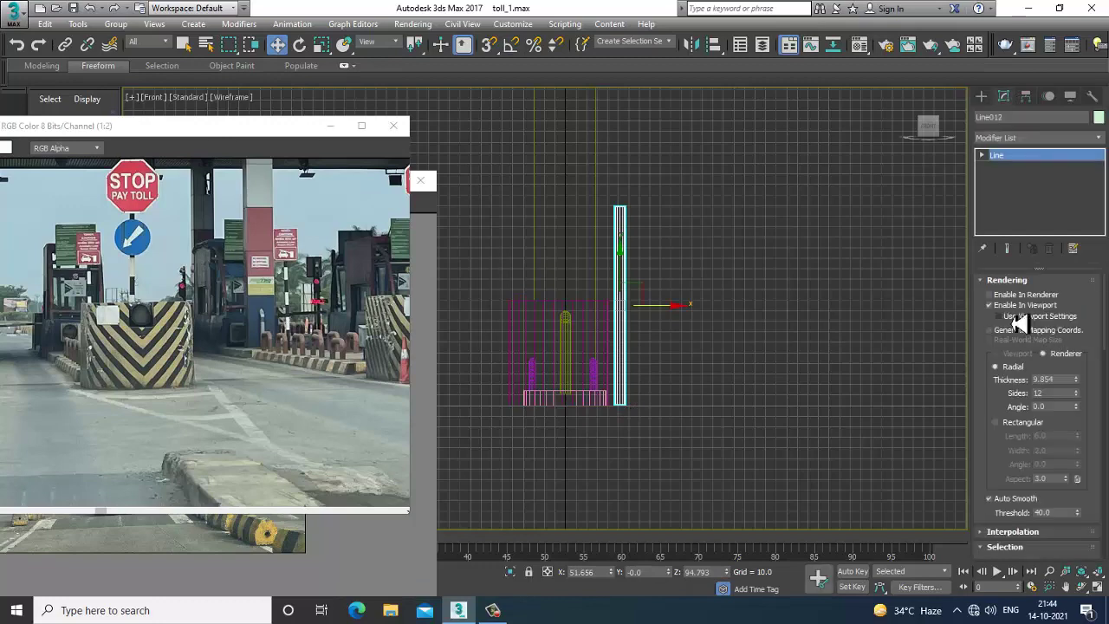
click(996, 306)
key(alt+w)
middle_click(844, 470)
key(z)
key(alt+w)
alt+middle_drag(772, 411, 662, 325)
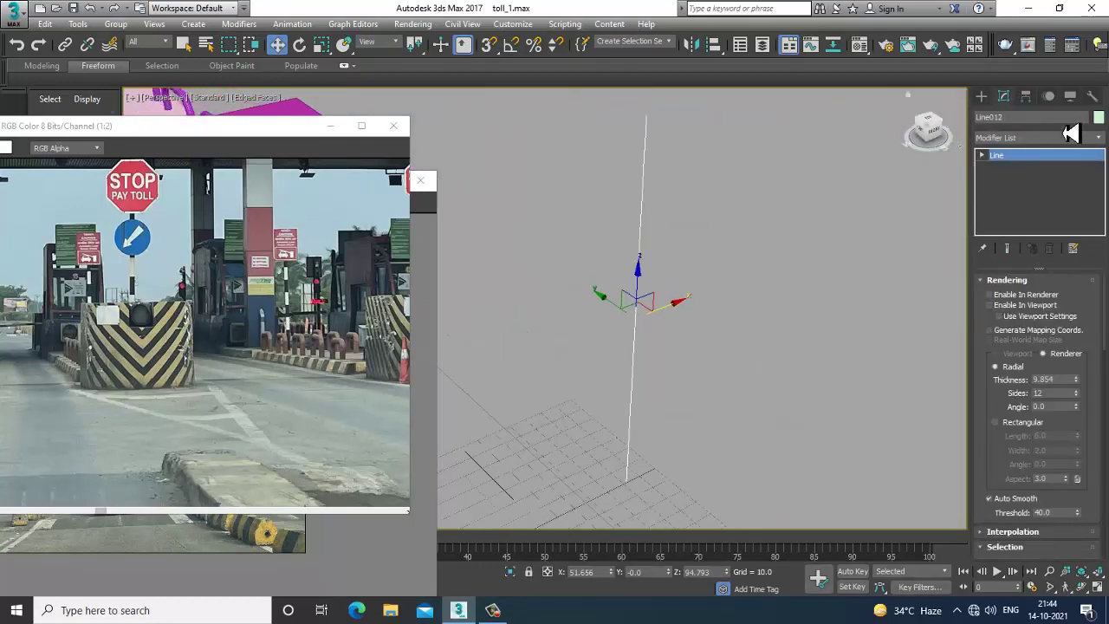
click(1040, 138)
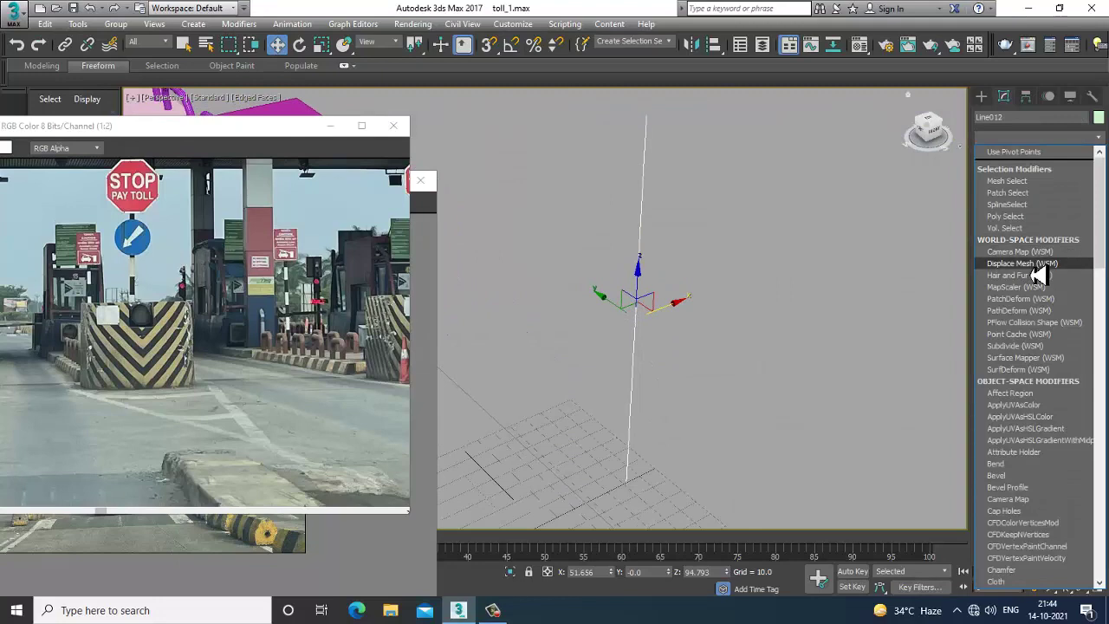
text(sw)
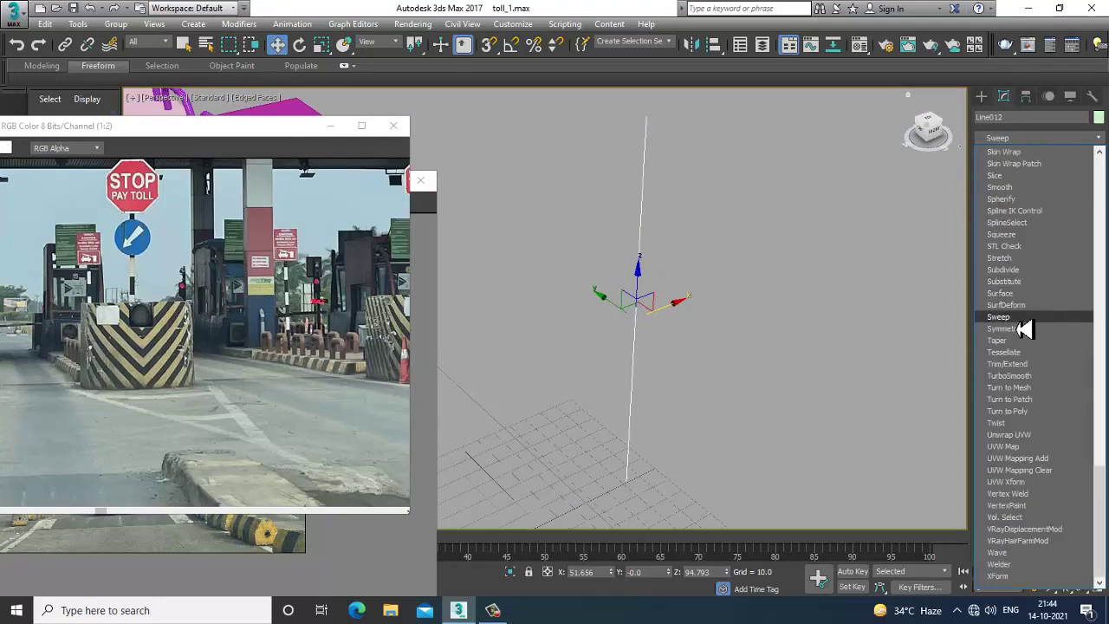
click(1017, 317)
alt+middle_drag(644, 270, 674, 314)
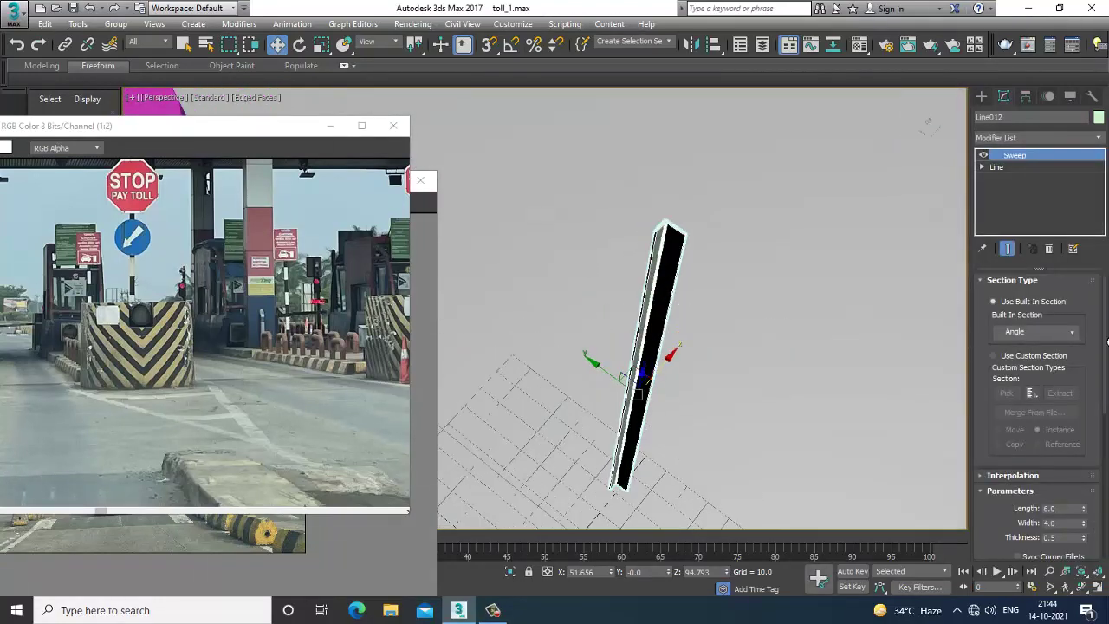
click(1037, 332)
click(1031, 411)
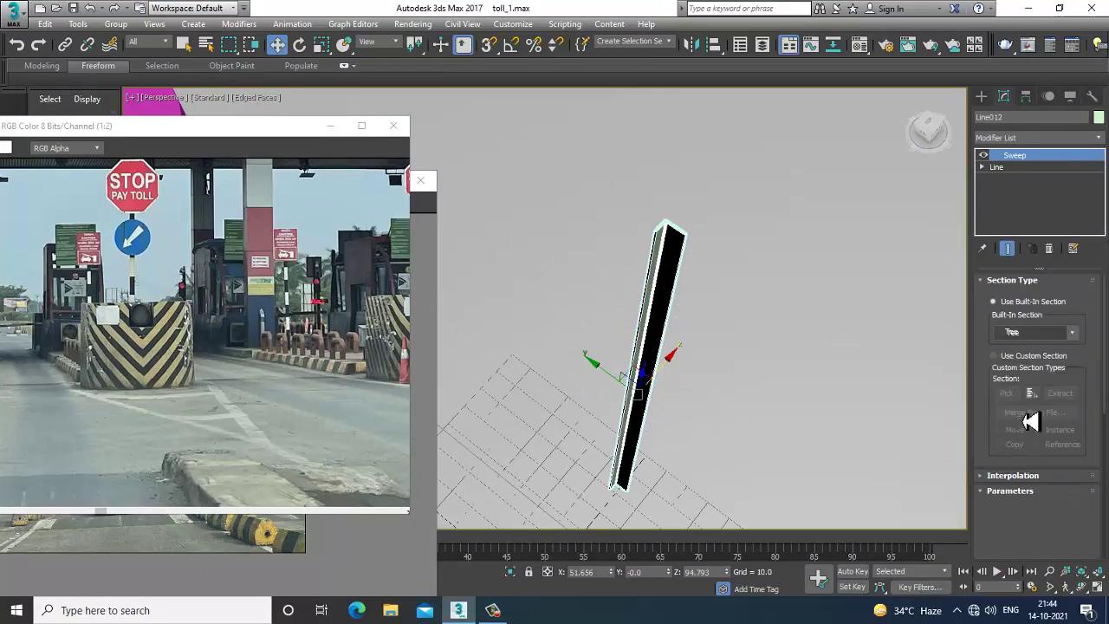
mouse_move(720, 287)
alt+middle_down()
mouse_move(681, 268)
mouse_move(713, 278)
alt+middle_up()
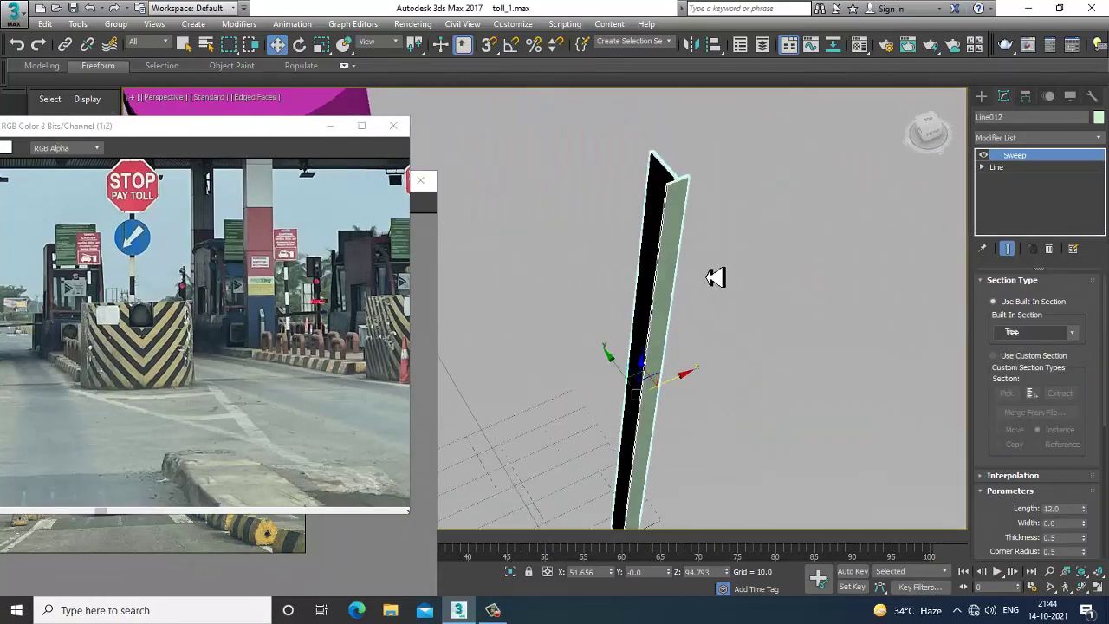
- Set the swept section's length to about 2.96 and width to about 3.54, and move the post alongside the barrier to about Y 386.8
drag(1088, 374, 1088, 276)
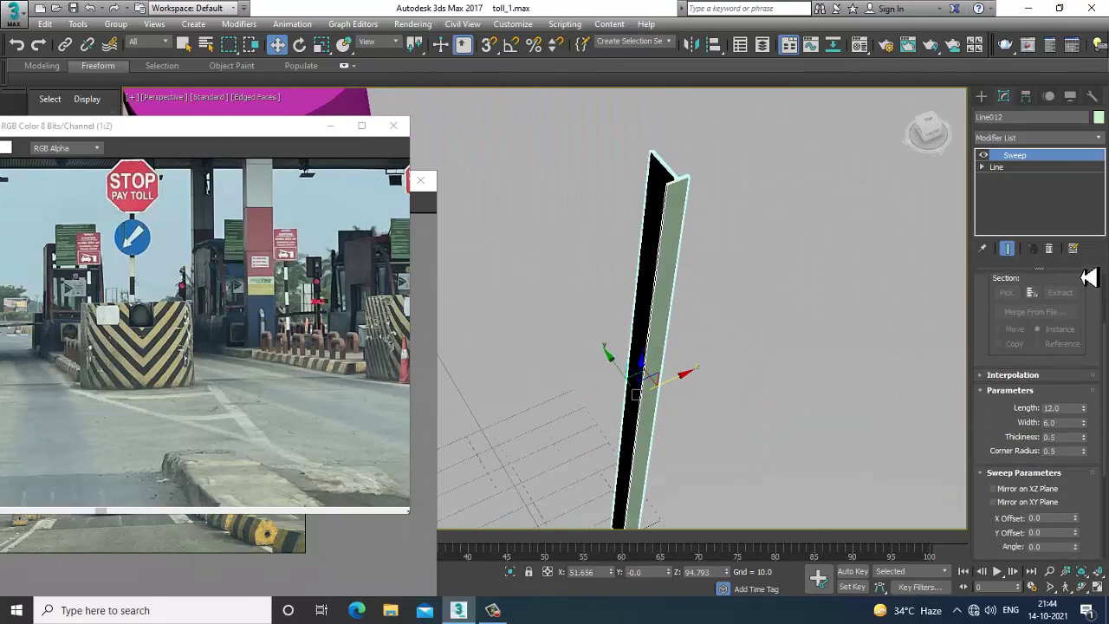
mouse_move(1092, 422)
mouse_down()
mouse_move(1098, 462)
mouse_move(1091, 423)
mouse_move(1089, 440)
mouse_up()
alt+middle_drag(787, 341, 612, 198)
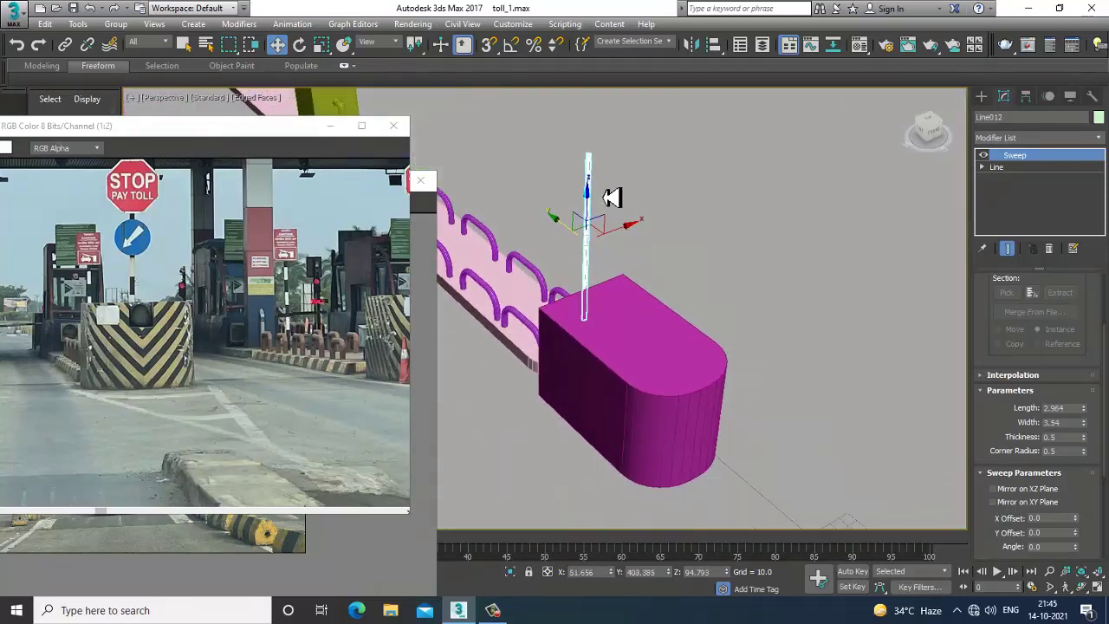
middle_drag(210, 413, 167, 359)
middle_drag(514, 298, 550, 332)
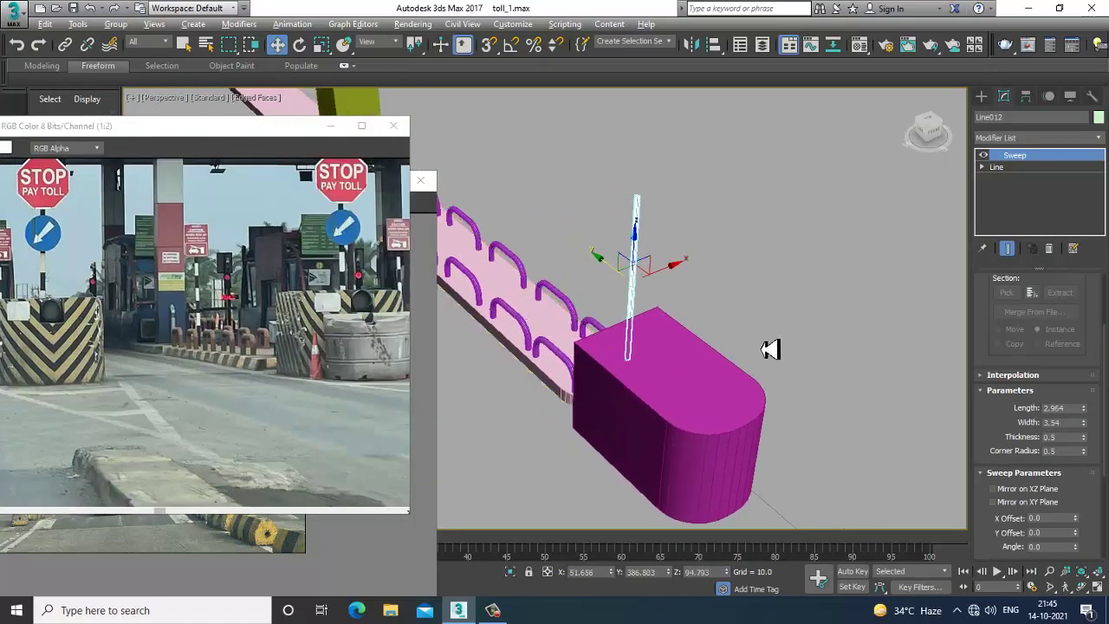
alt+middle_drag(770, 346, 750, 309)
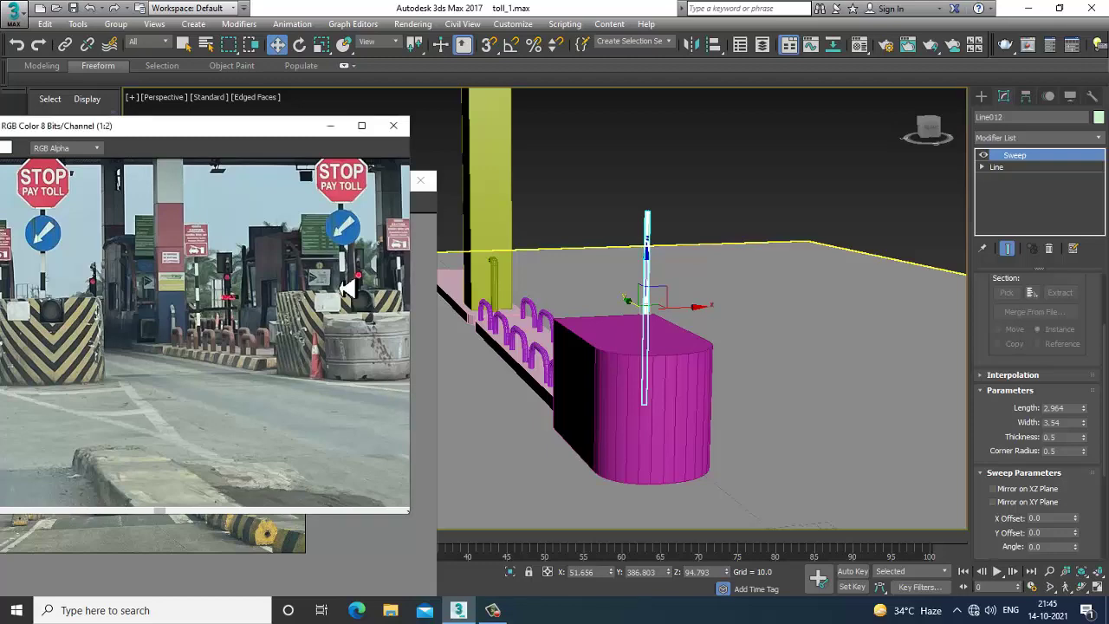
- Raise the top vertex of the post's line to make the sign post taller, and return to its Sweep modifier
middle_drag(349, 288, 279, 346)
mouse_move(782, 346)
alt+middle_down()
mouse_move(785, 300)
mouse_move(736, 317)
mouse_move(799, 344)
alt+middle_up()
scroll(799, 344, up, 4)
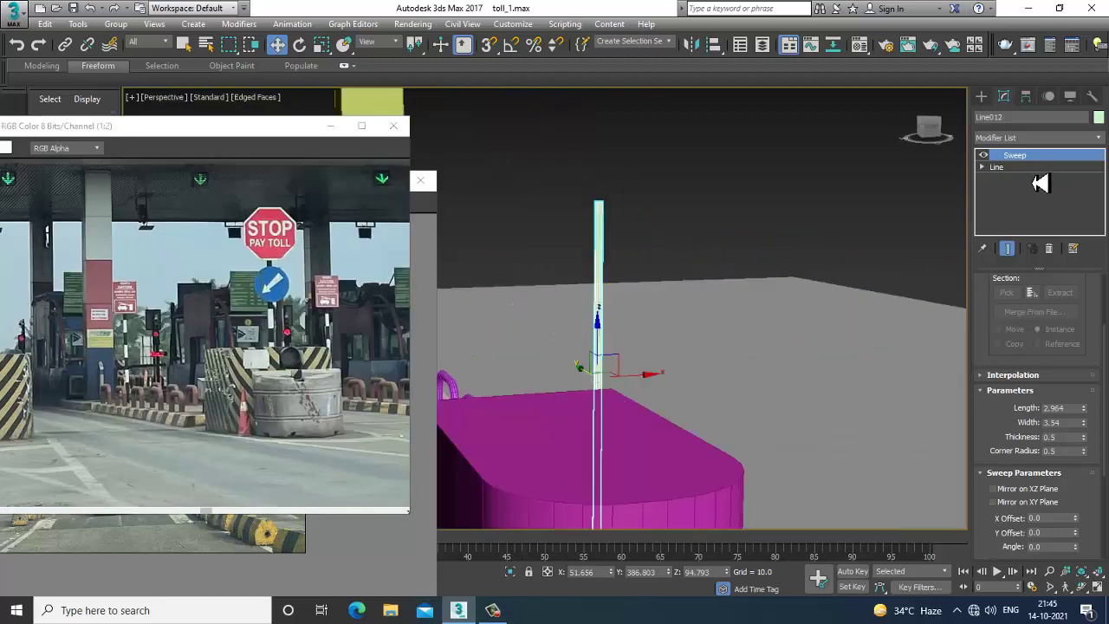
click(988, 169)
click(1008, 179)
click(598, 201)
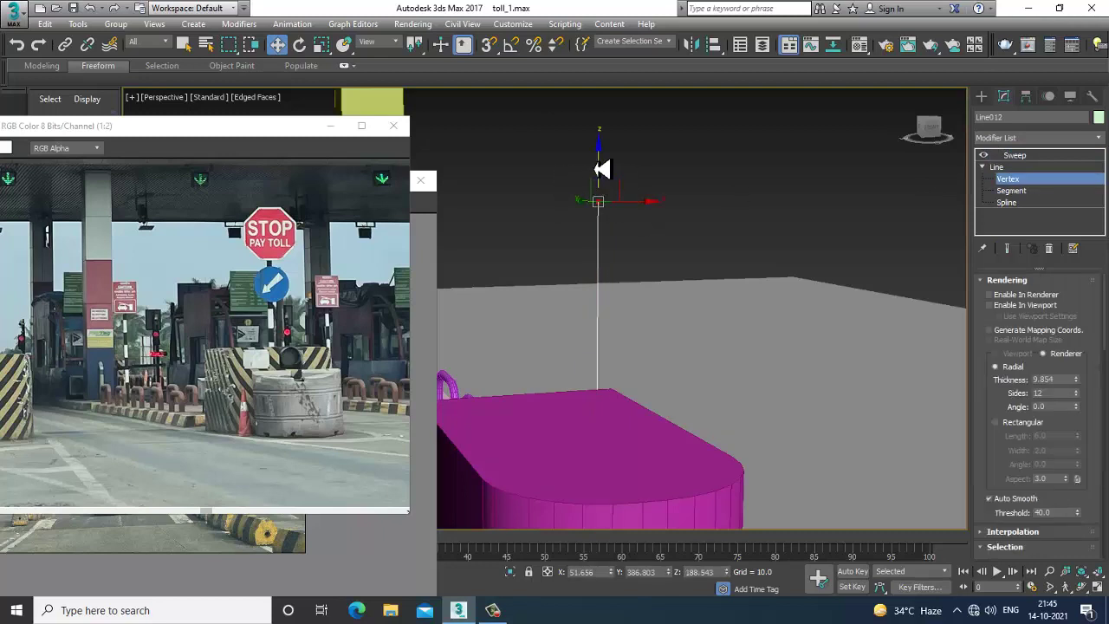
drag(595, 169, 606, 101)
scroll(610, 108, down, 4)
alt+middle_drag(671, 260, 573, 238)
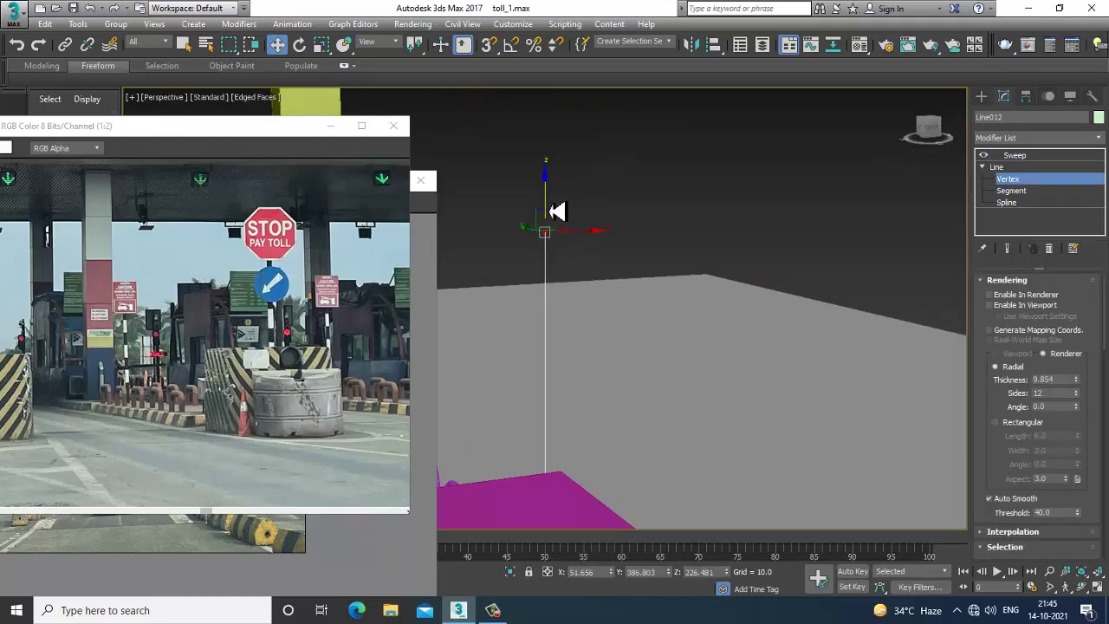
click(1028, 168)
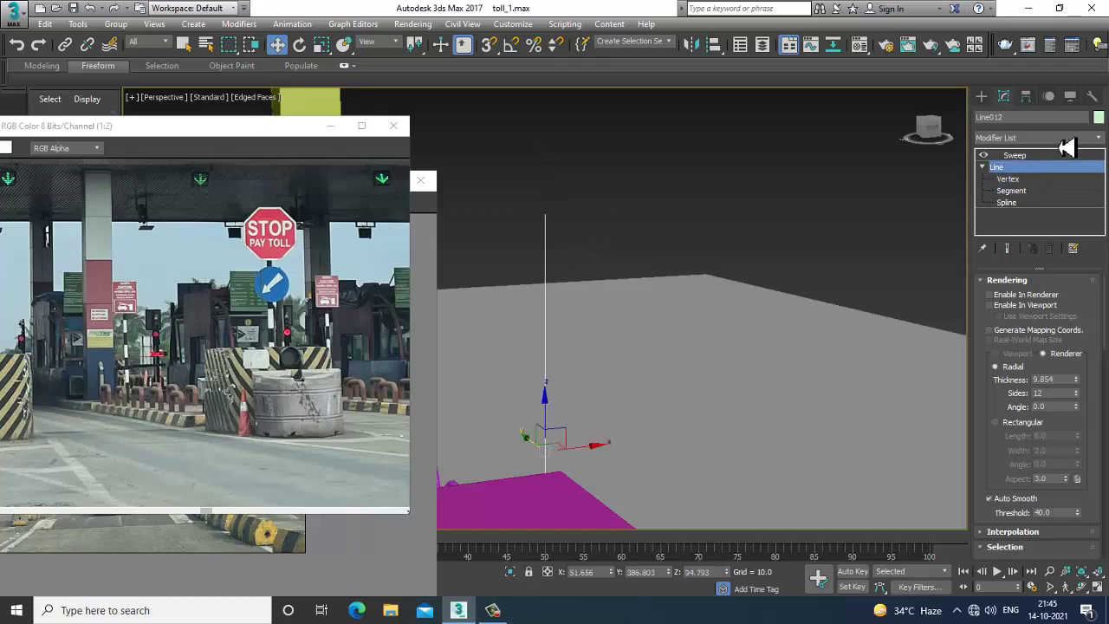
click(1026, 157)
key(alt+w)
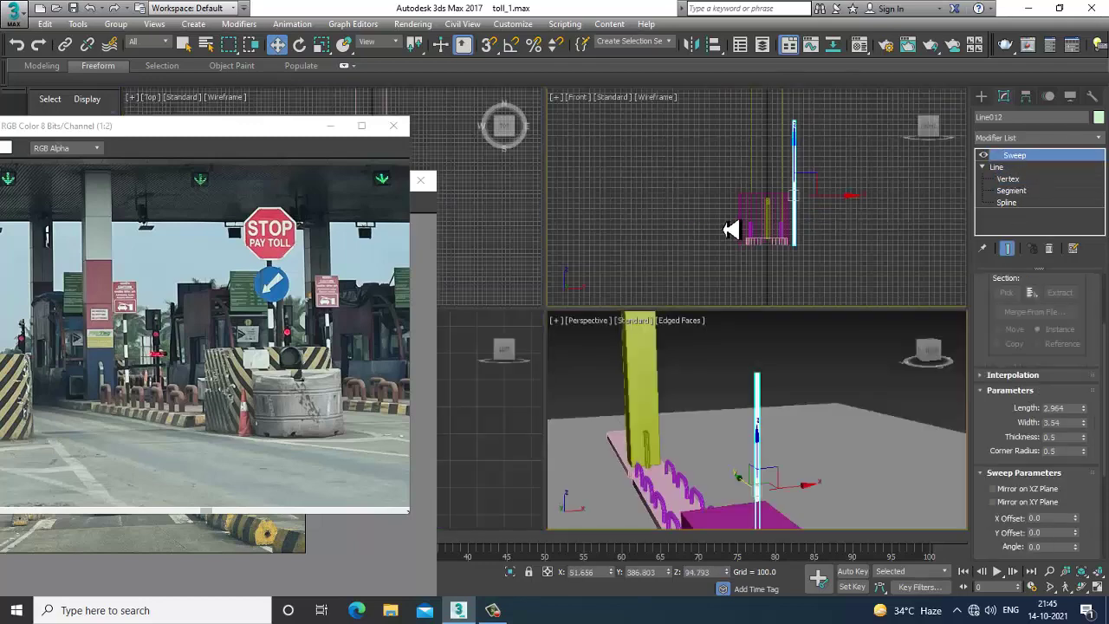
key(alt+w)
middle_drag(728, 231, 758, 308)
click(982, 99)
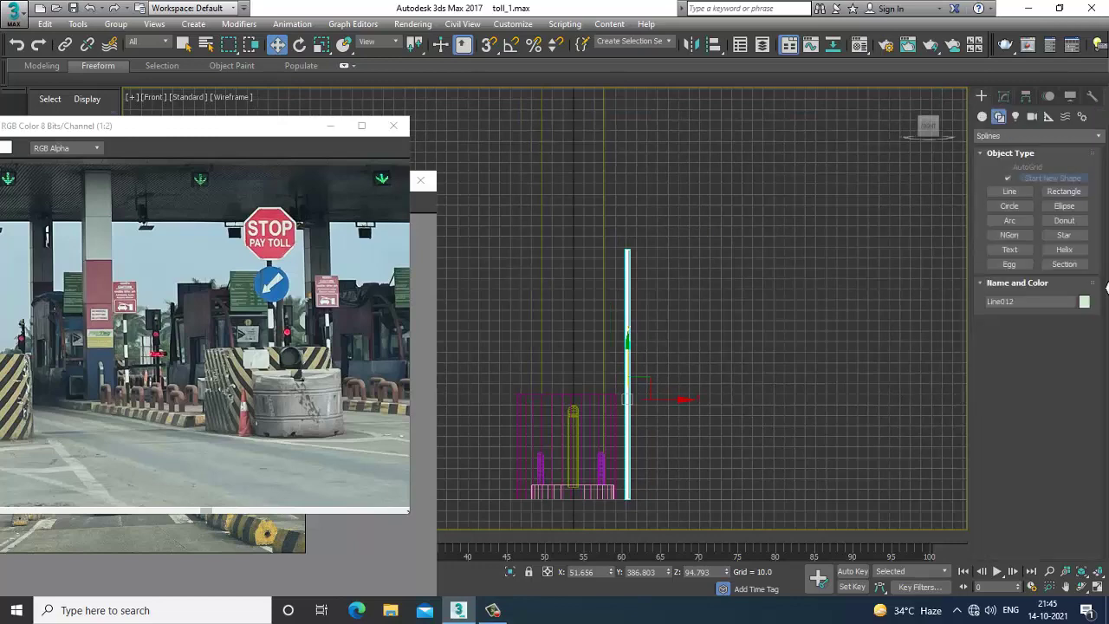
click(1064, 235)
middle_drag(719, 282, 738, 286)
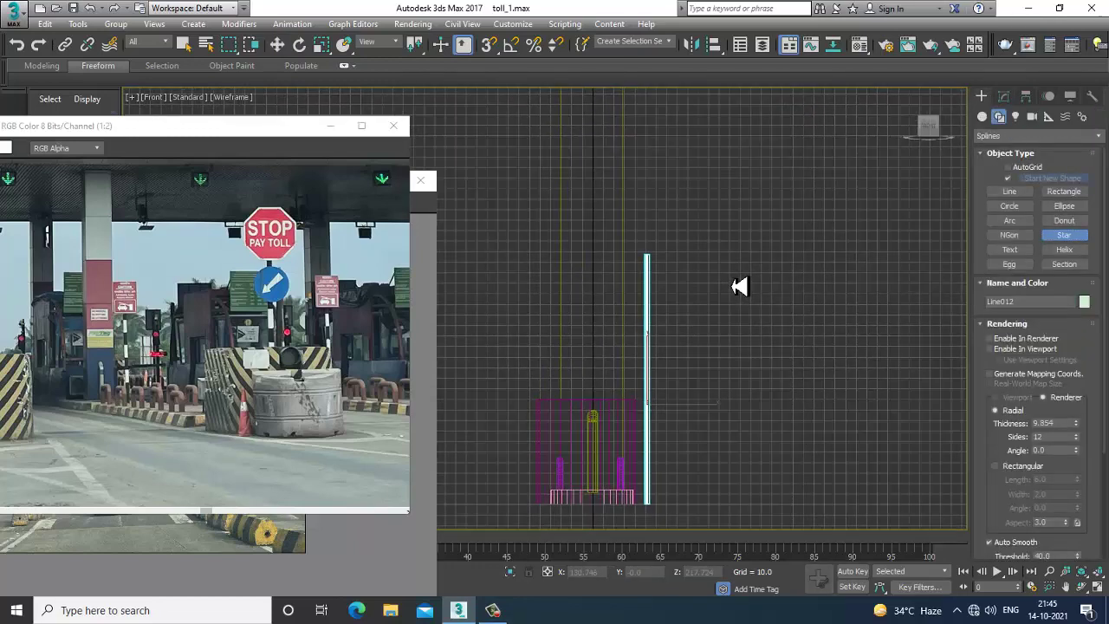
click(496, 612)
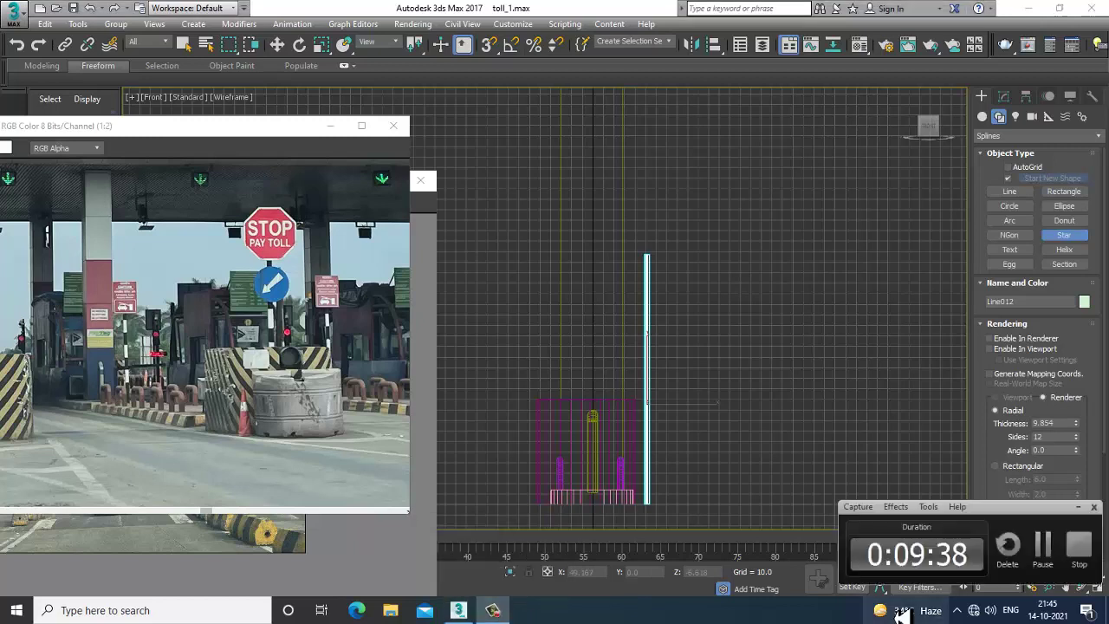
click(1044, 552)
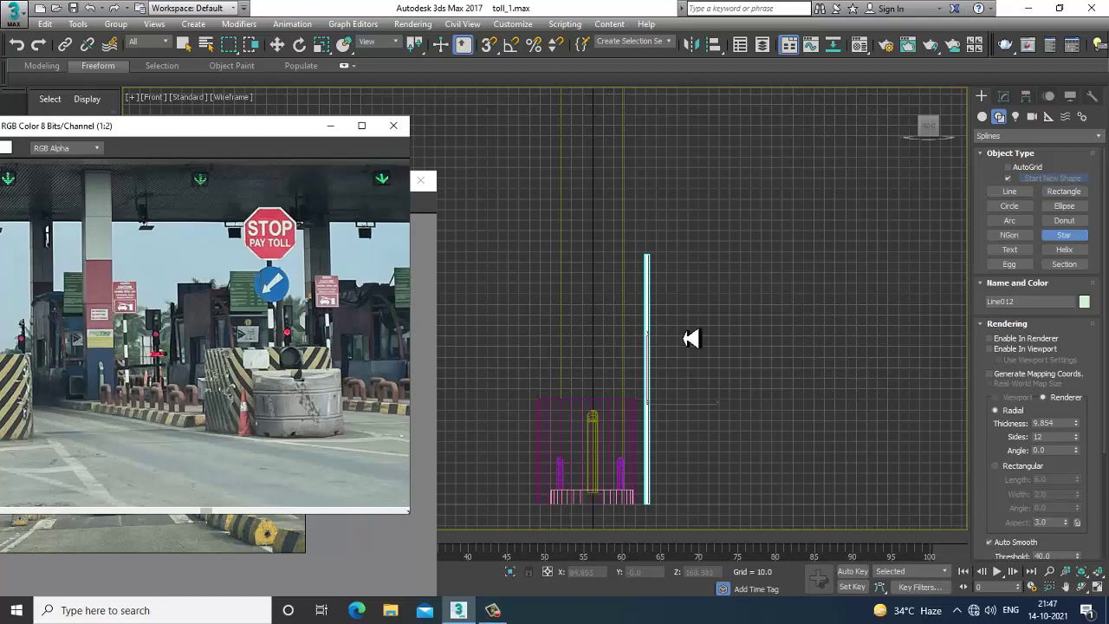
- Inspect the column, hoop guards, barrier and sign post together in the perspective view
scroll(711, 314, down, 6)
key(alt+w)
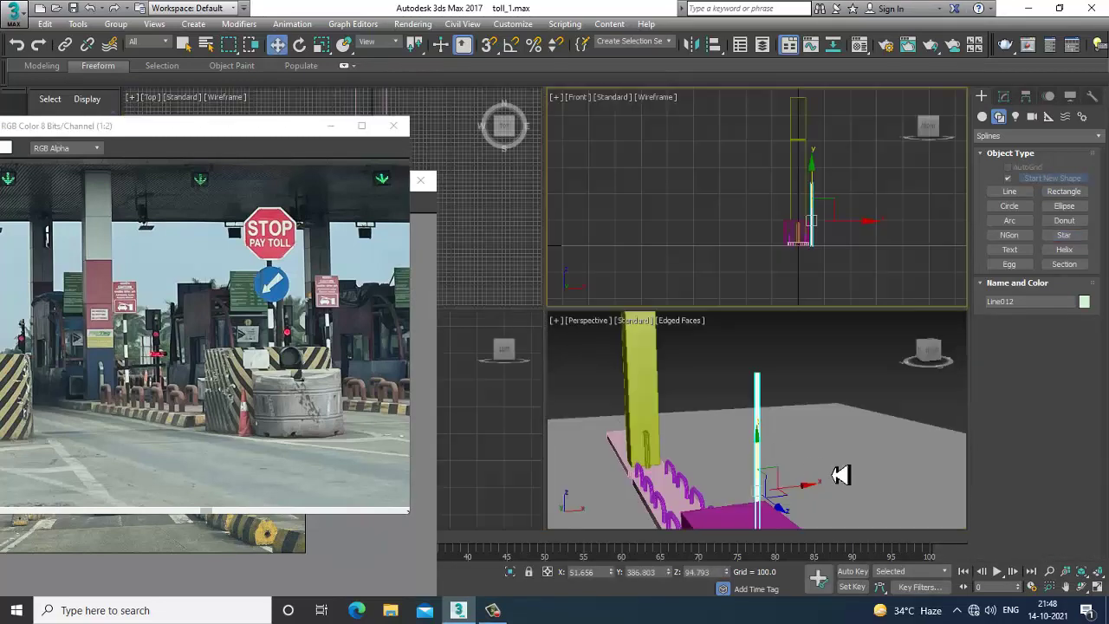
key(alt+w)
scroll(829, 386, down, 4)
scroll(771, 384, up, 2)
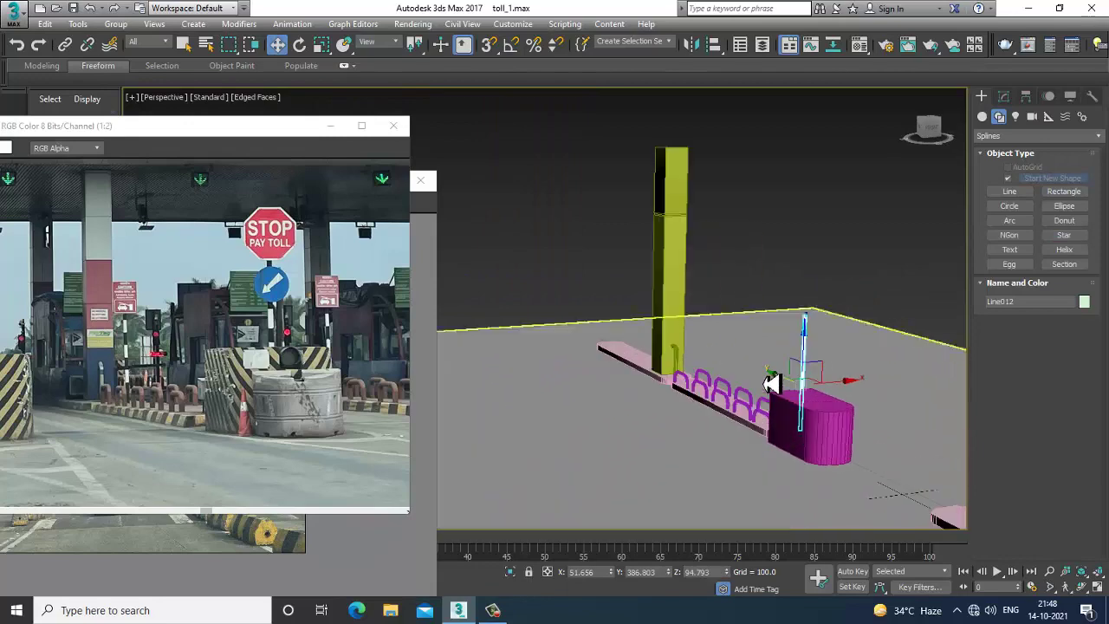
scroll(771, 385, up, 6)
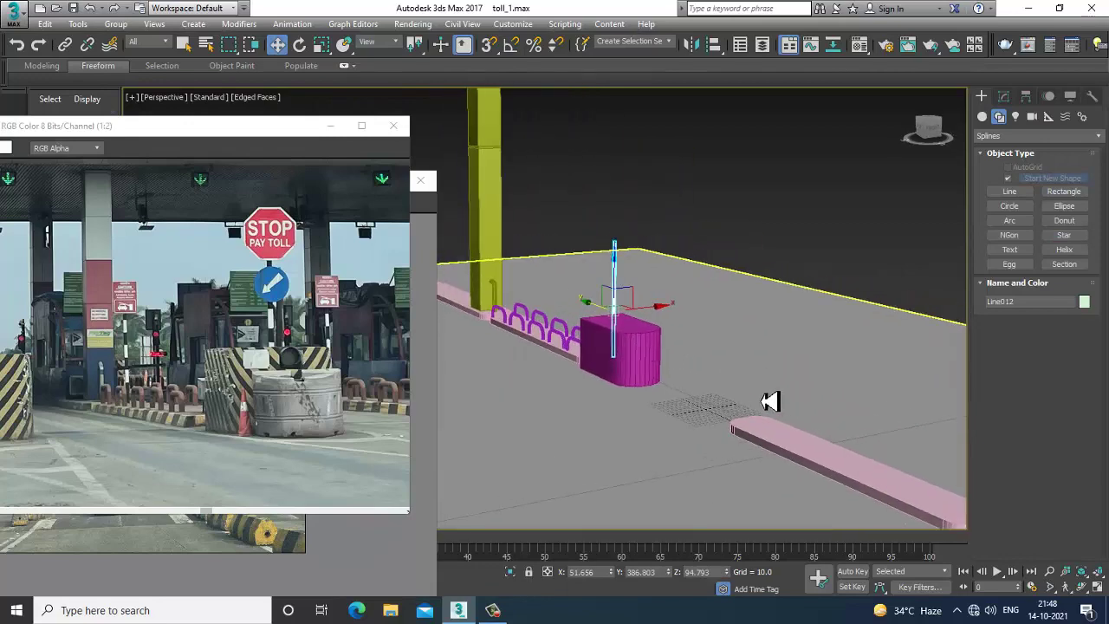
scroll(762, 402, down, 5)
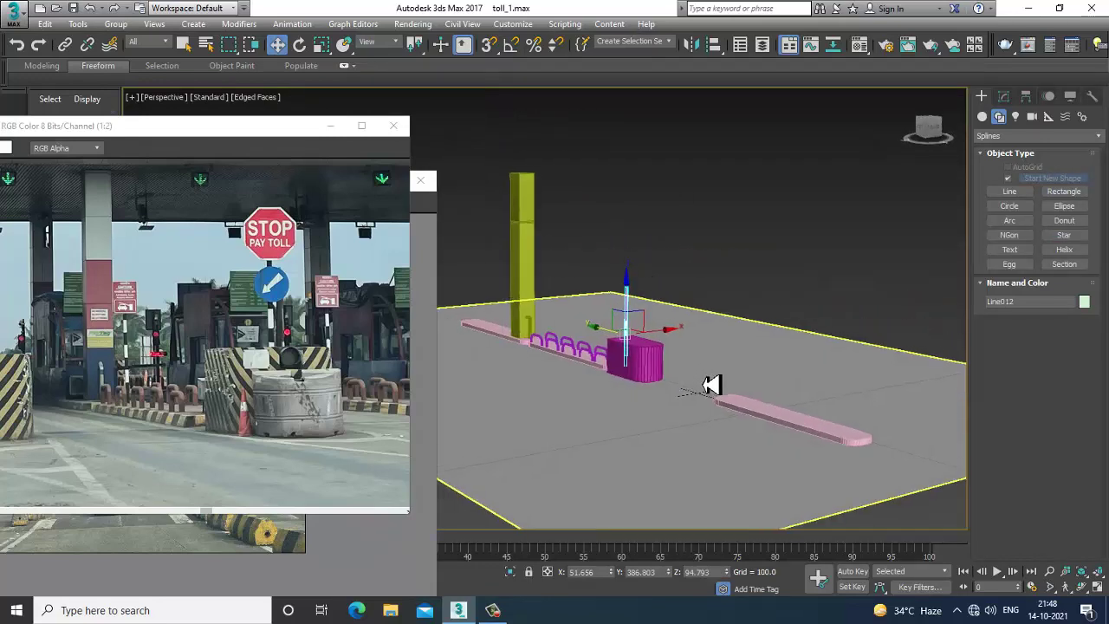
scroll(719, 390, up, 3)
scroll(737, 386, down, 3)
scroll(732, 382, up, 3)
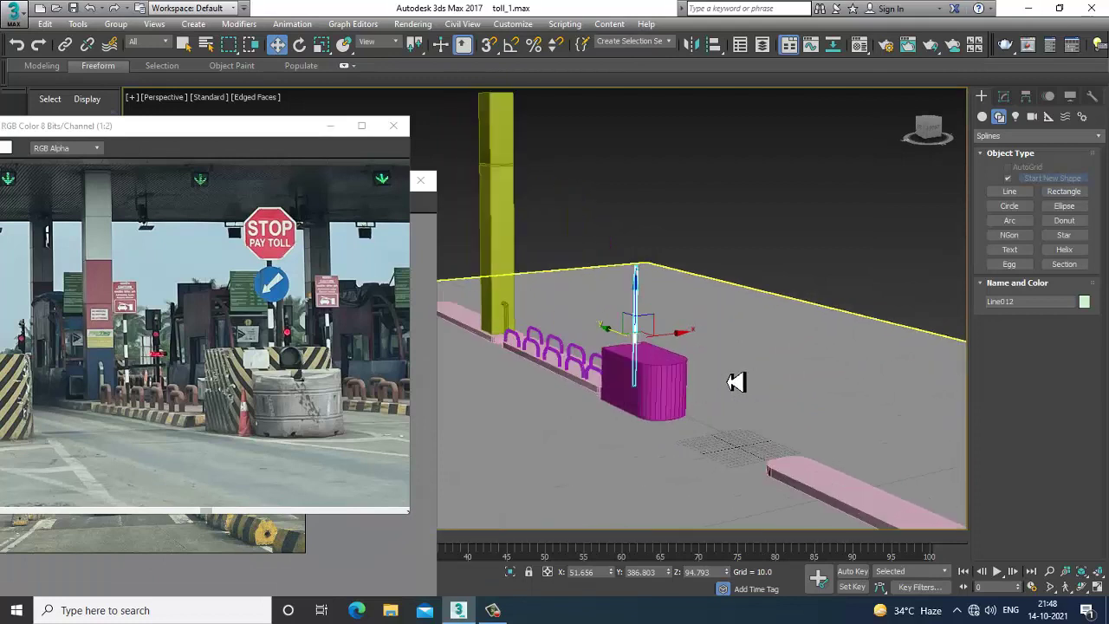
middle_drag(735, 382, 757, 390)
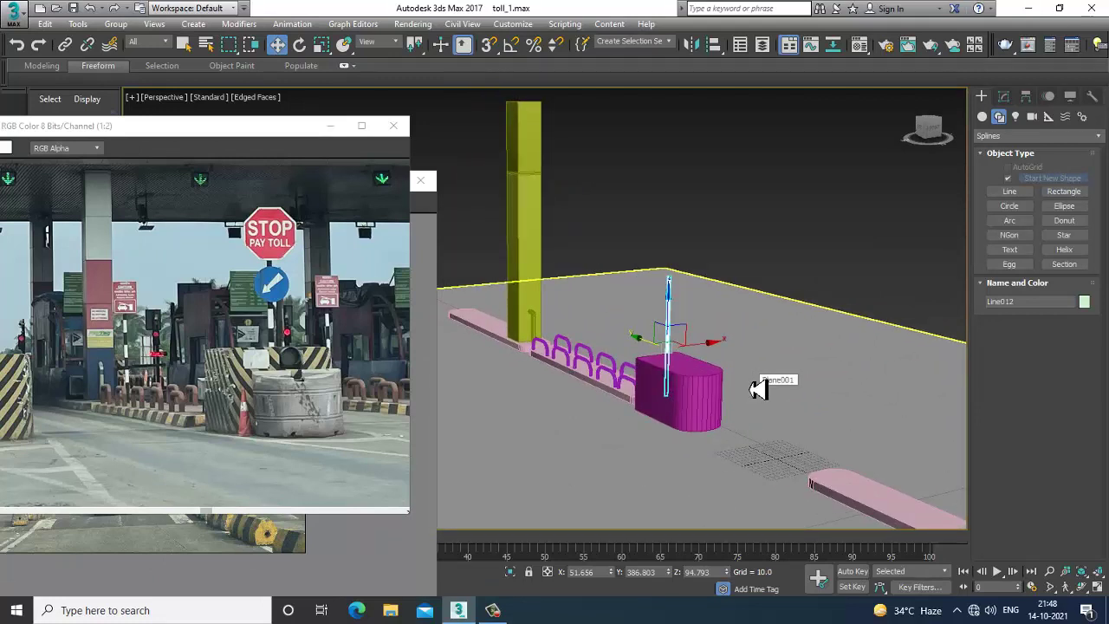